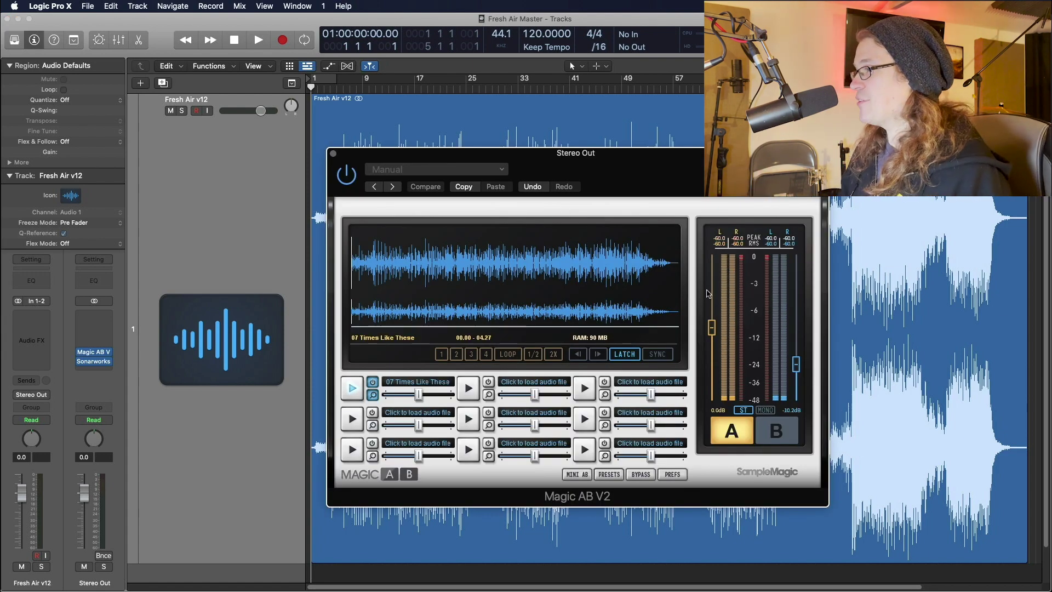
- Switch Magic AB V2 to source B and back to source A, and close the plug-in window
left_click(787, 436)
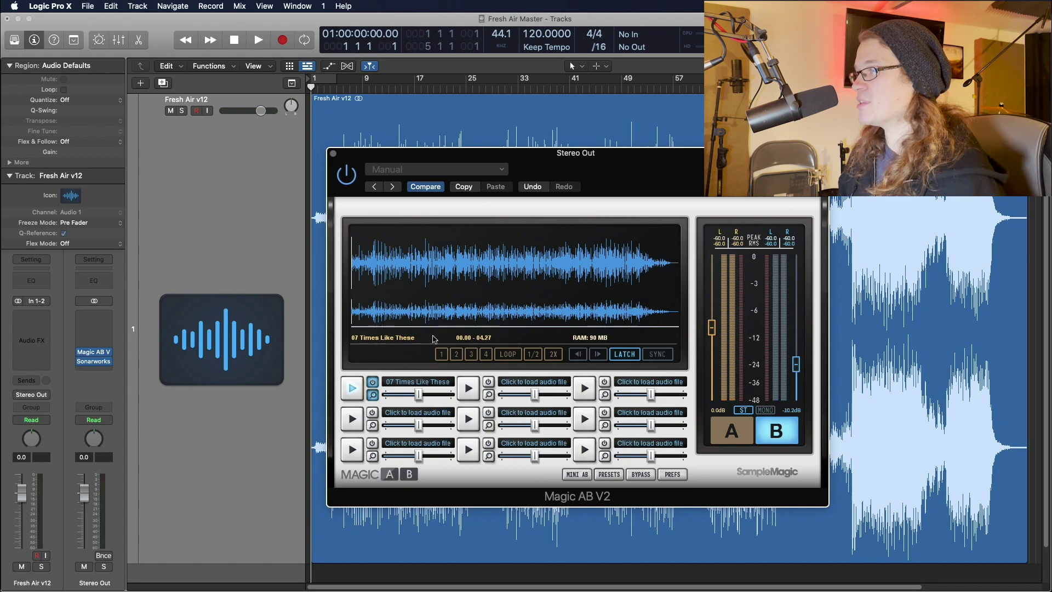
left_click(752, 441)
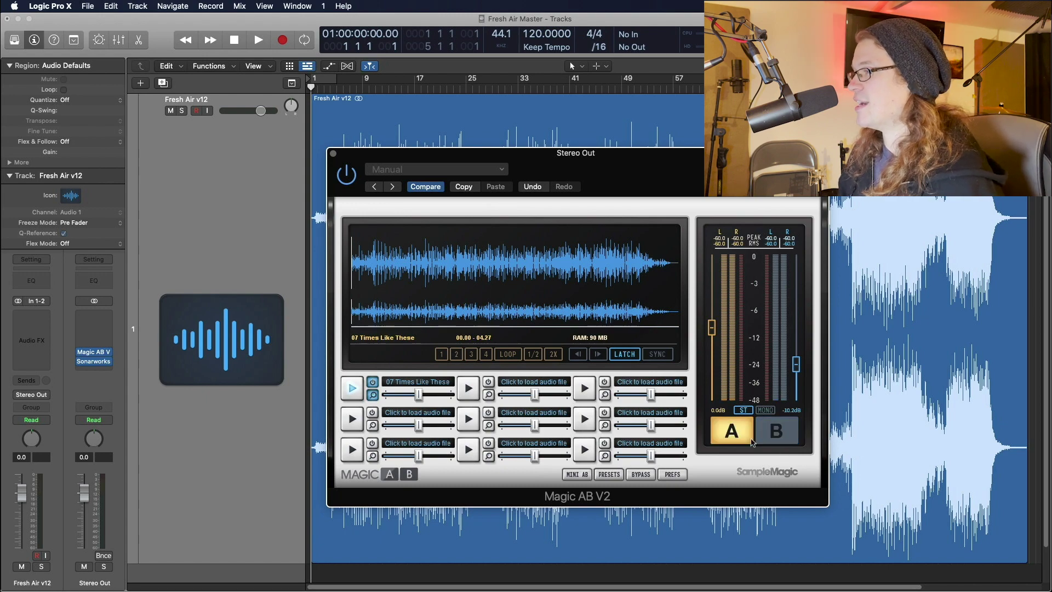
left_click(333, 155)
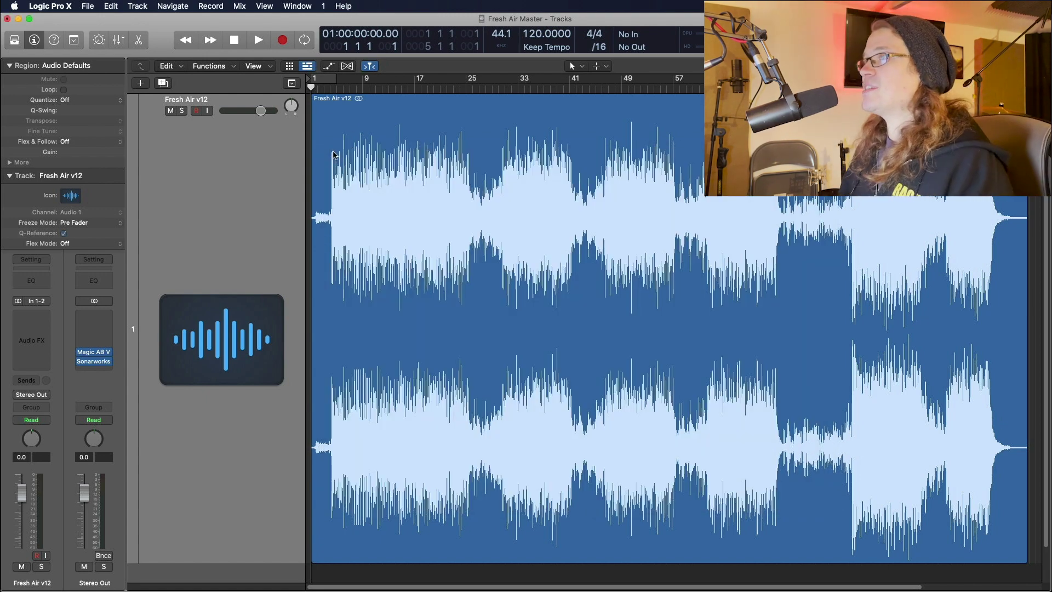
- Play the Fresh Air v12 mix to hear its unprocessed sound, and stop playback
left_click(352, 100)
key("space")
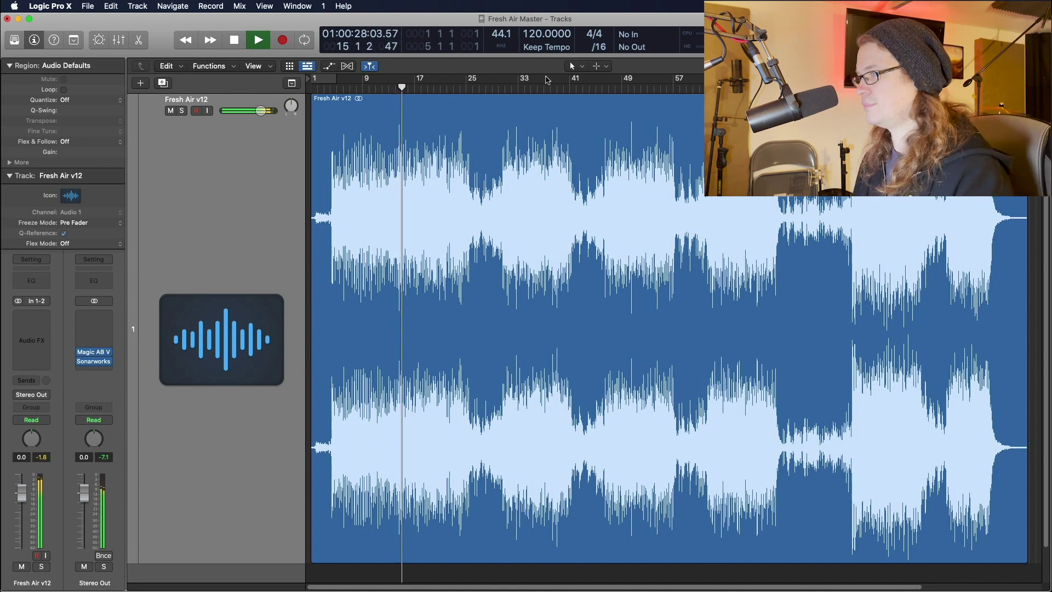
key("space")
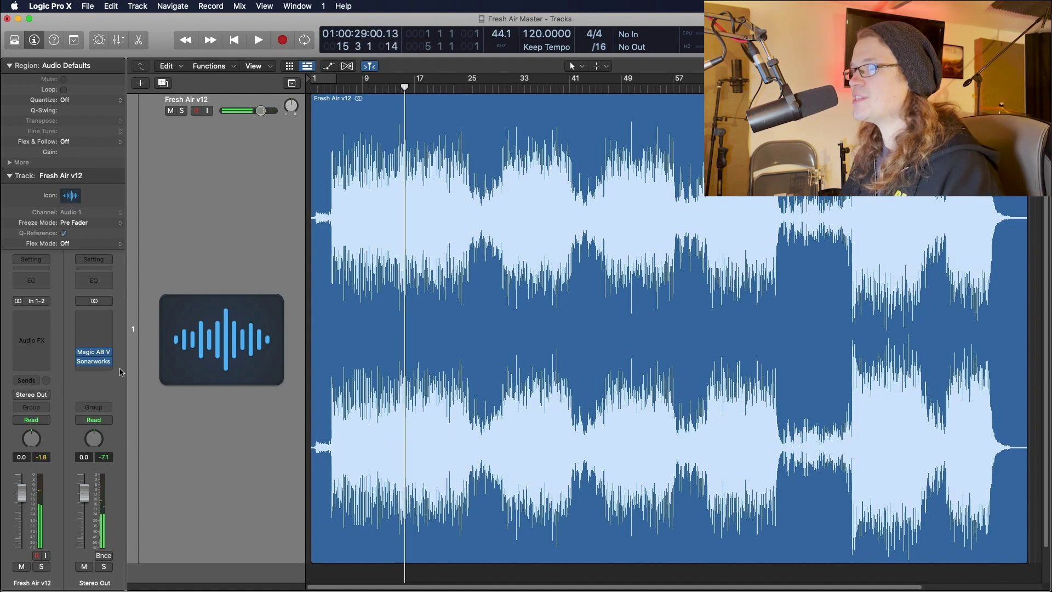
- Compare the mix with the reference song 07 Times Like These in Magic AB V2, alternating sources A and B during playback
left_click(95, 355)
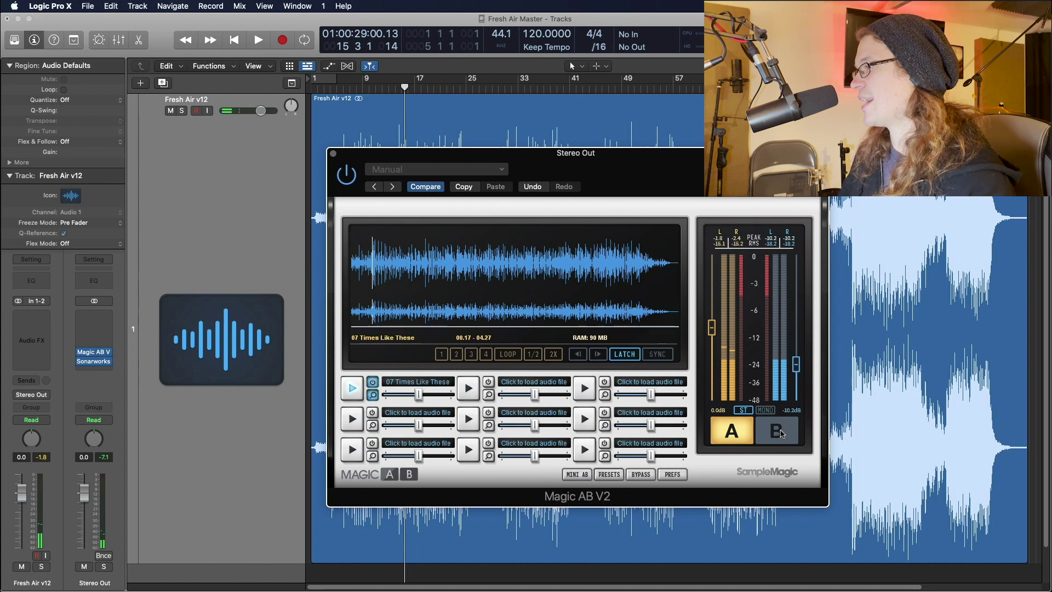
key("space")
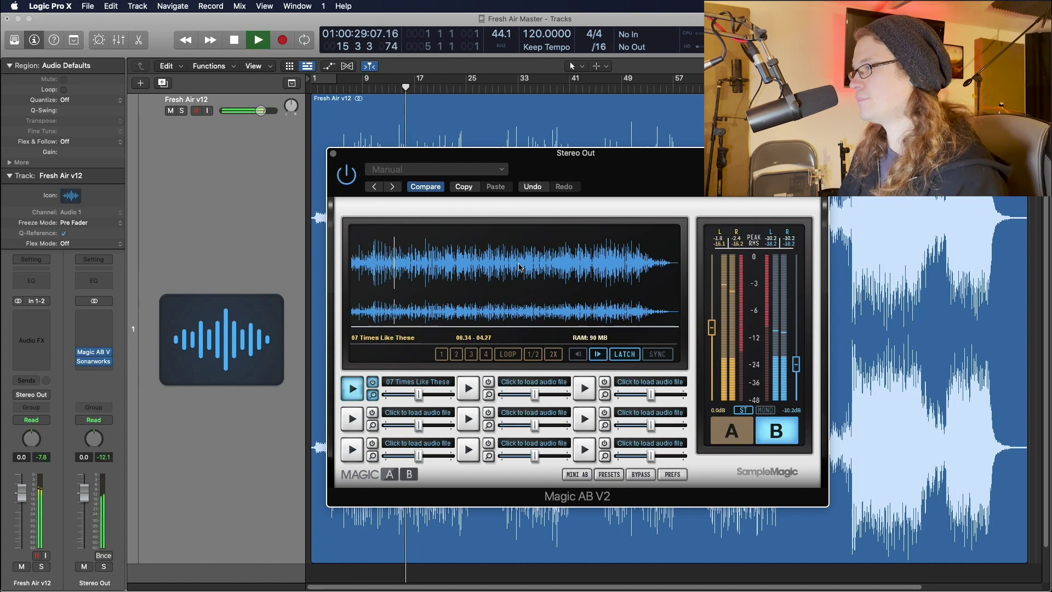
left_click(734, 429)
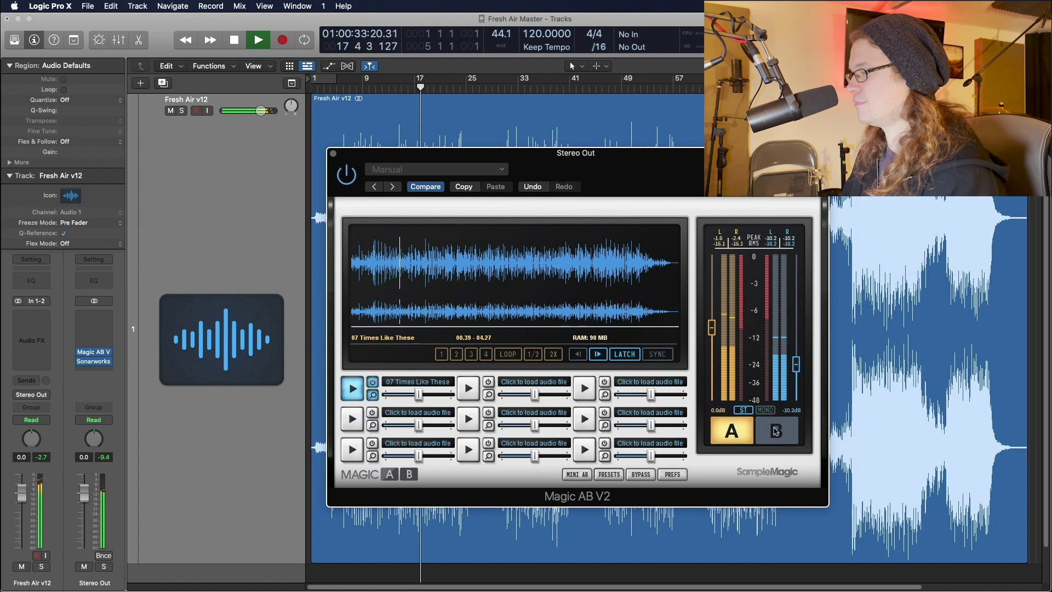
left_click(776, 431)
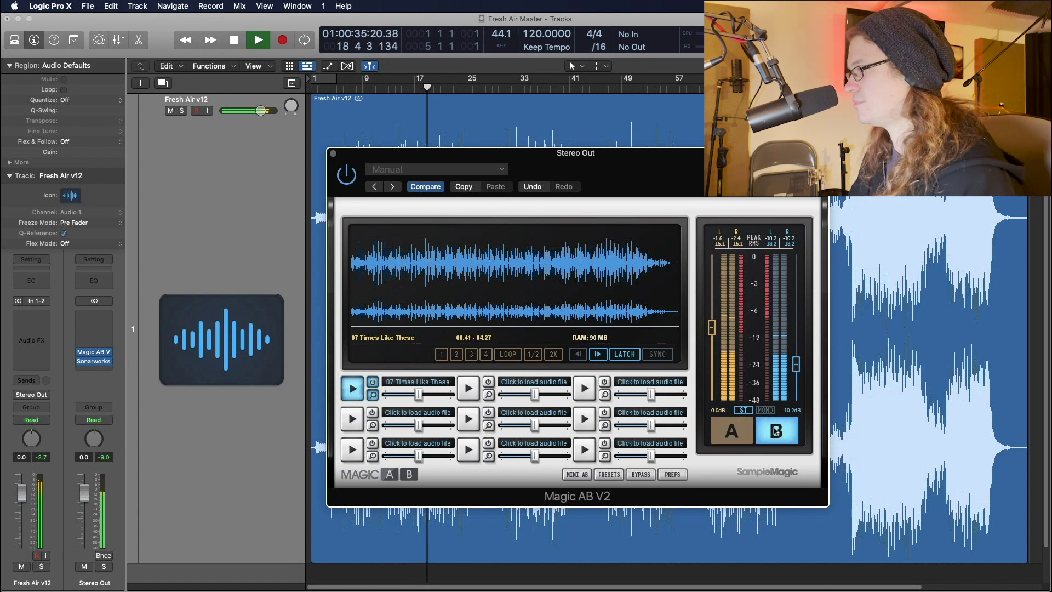
left_click(734, 432)
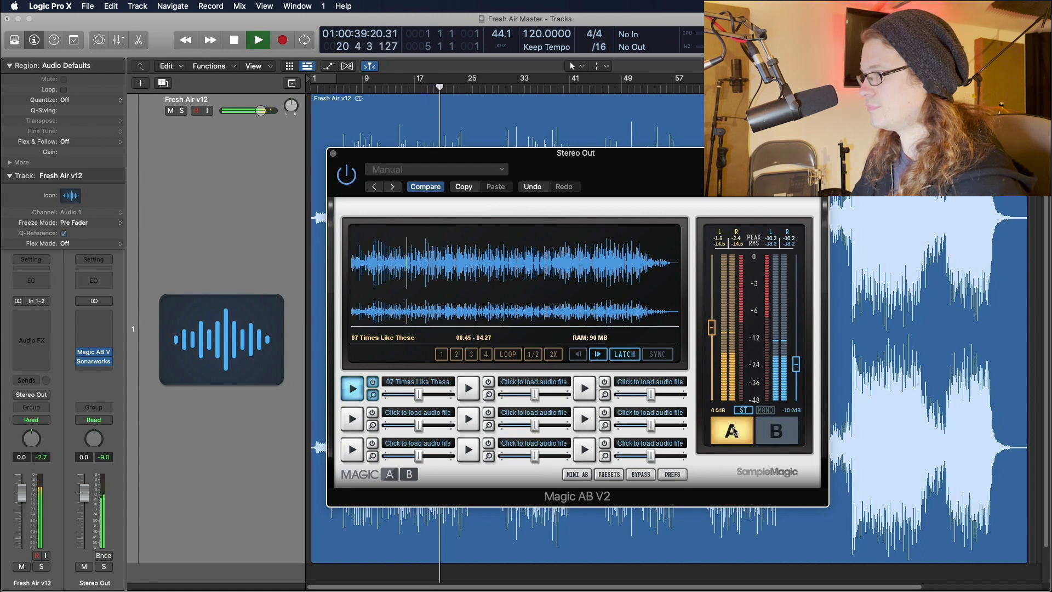
left_click(734, 432)
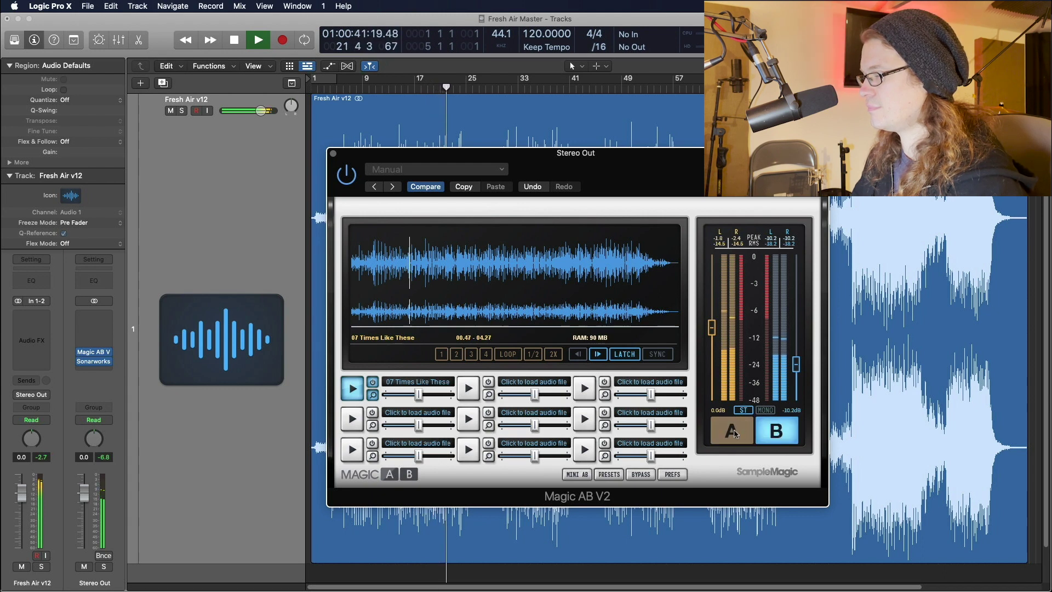
left_click(734, 432)
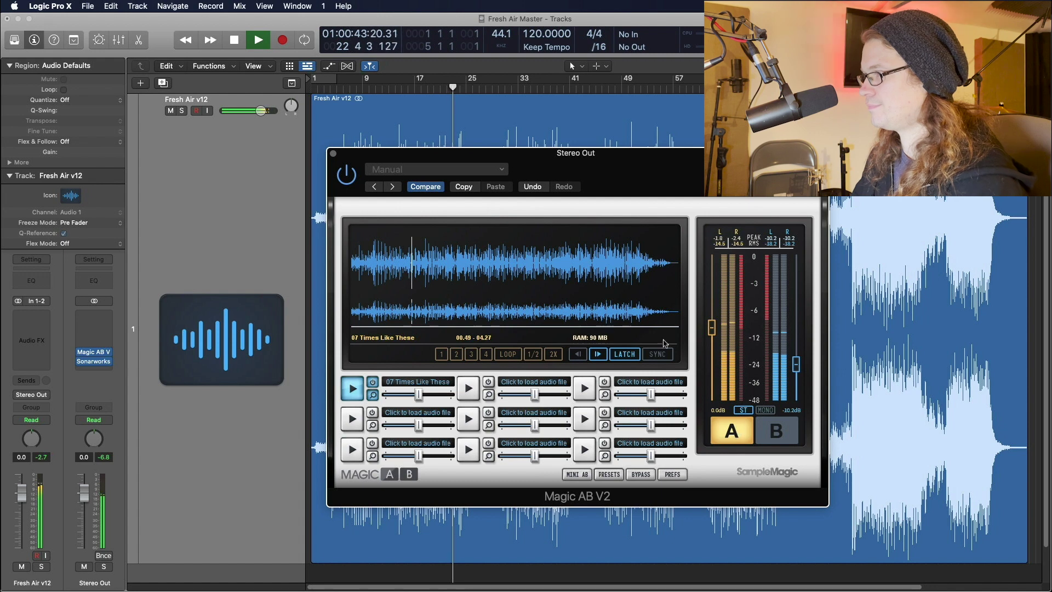
key("space")
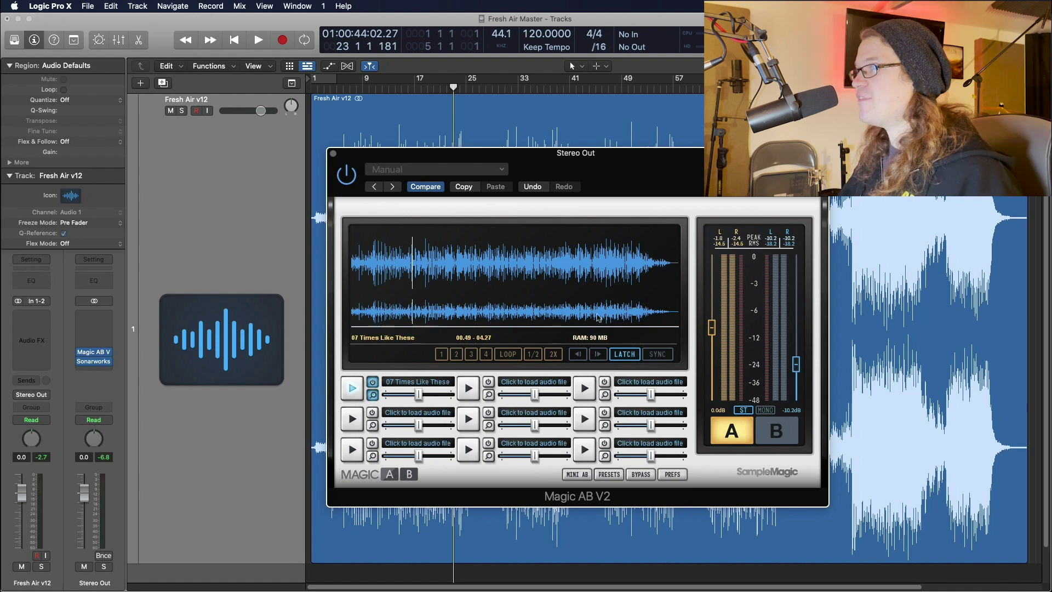
- Close Magic AB V2 and insert the Inf EQ plug-in on the Fresh Air v12 track
left_click(333, 153)
left_click(24, 325)
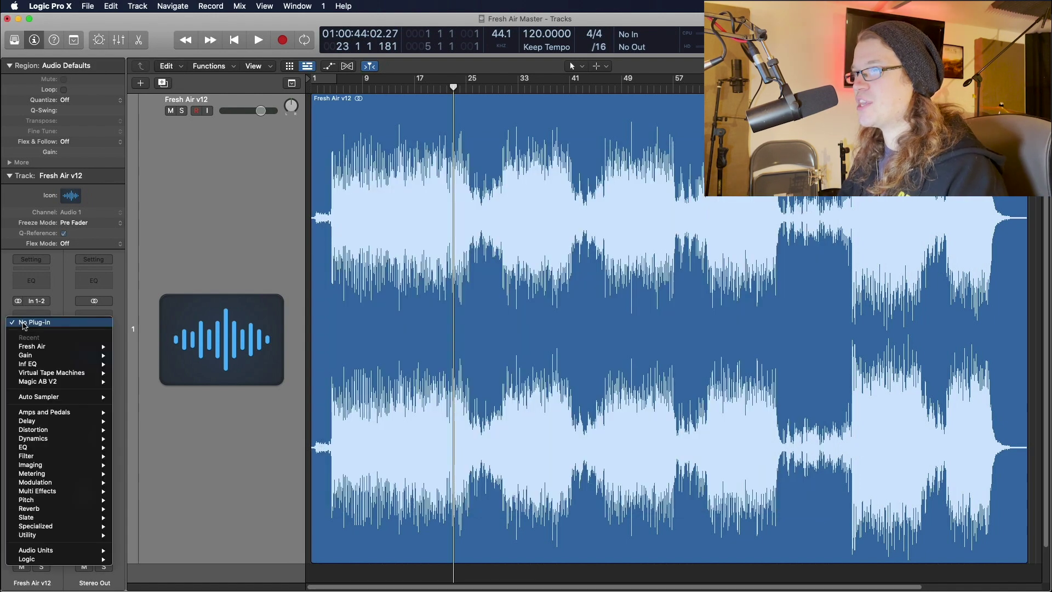
mouse_move(63, 364)
left_click(131, 374)
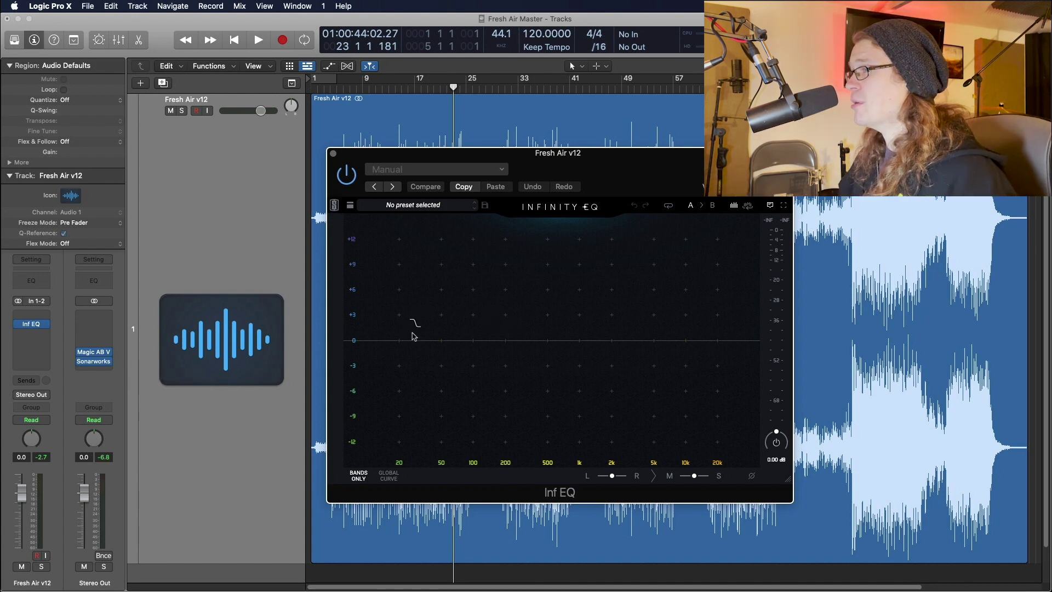
- Add a high-pass filter at about 22.7 Hz and a bell boost of about 3.83 dB at about 83.8 Hz
left_click(384, 350)
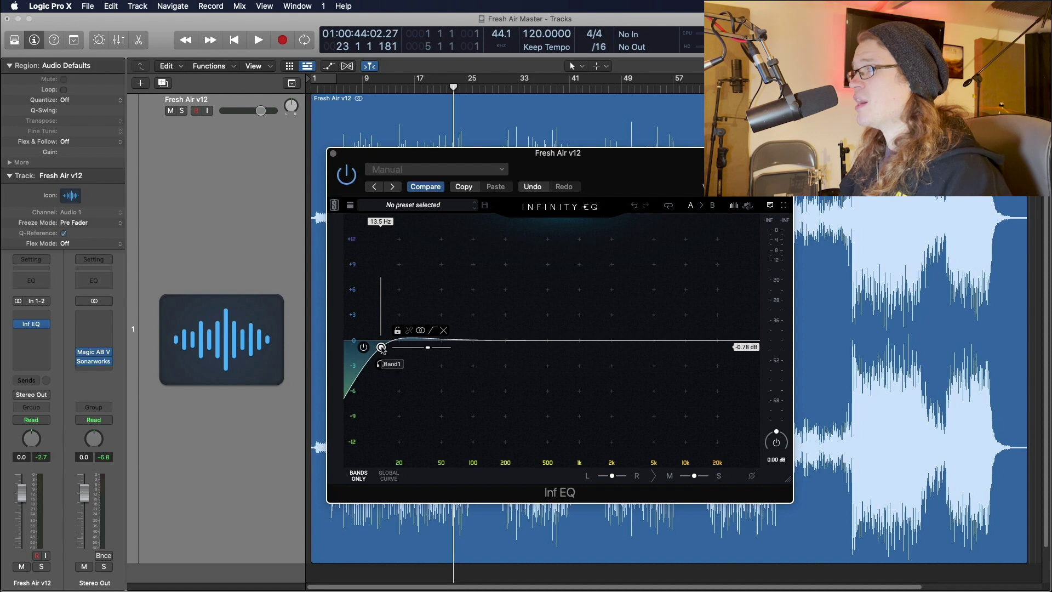
left_click_drag(381, 347, 405, 352)
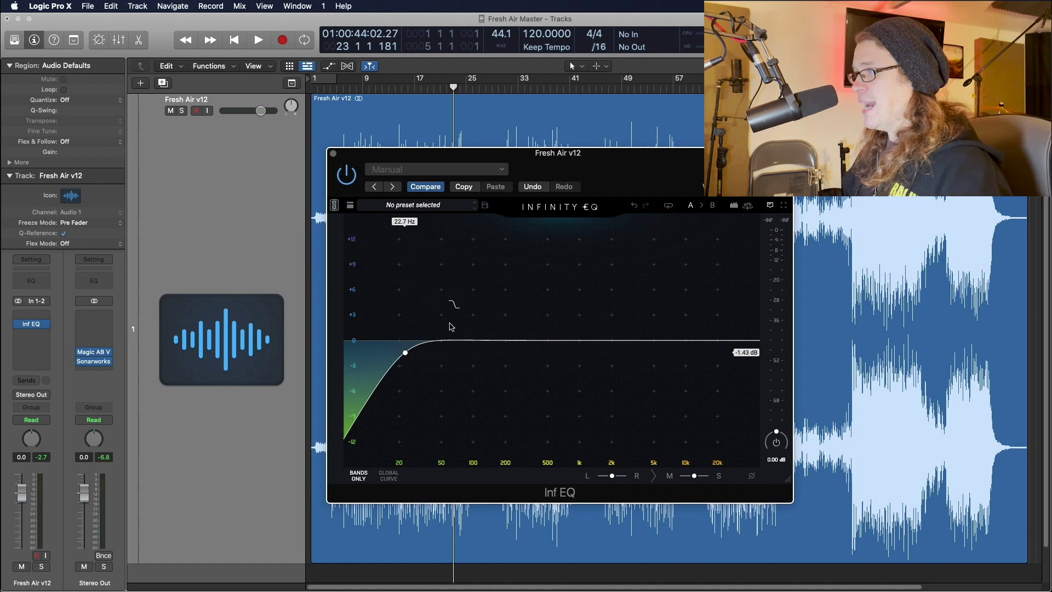
left_click_drag(491, 329, 466, 308)
- Play the mix and bypass and re-enable Inf EQ to compare the sound with and without the low boost
key("space")
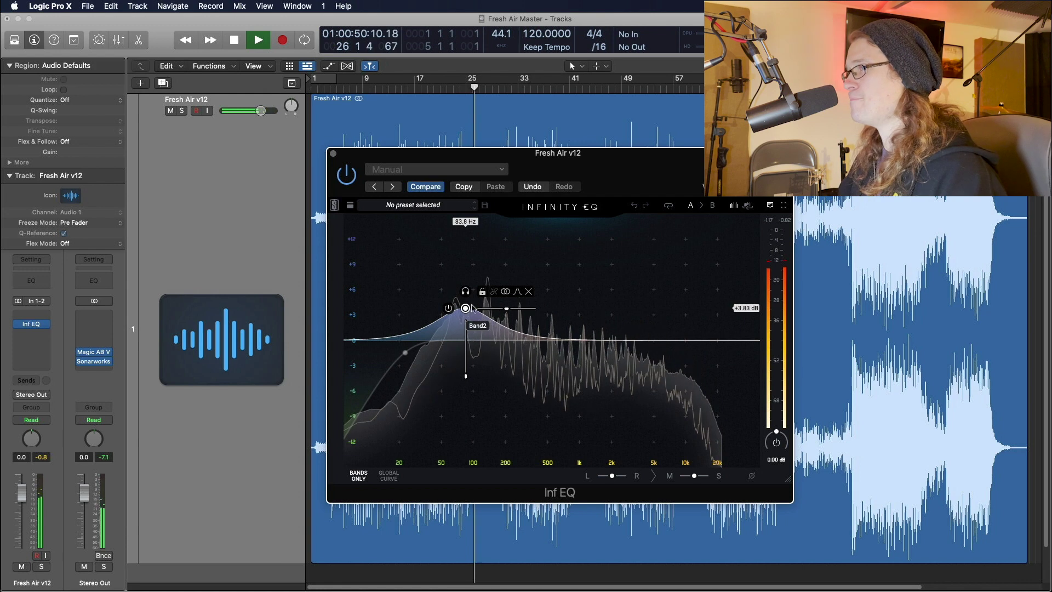
left_click(347, 175)
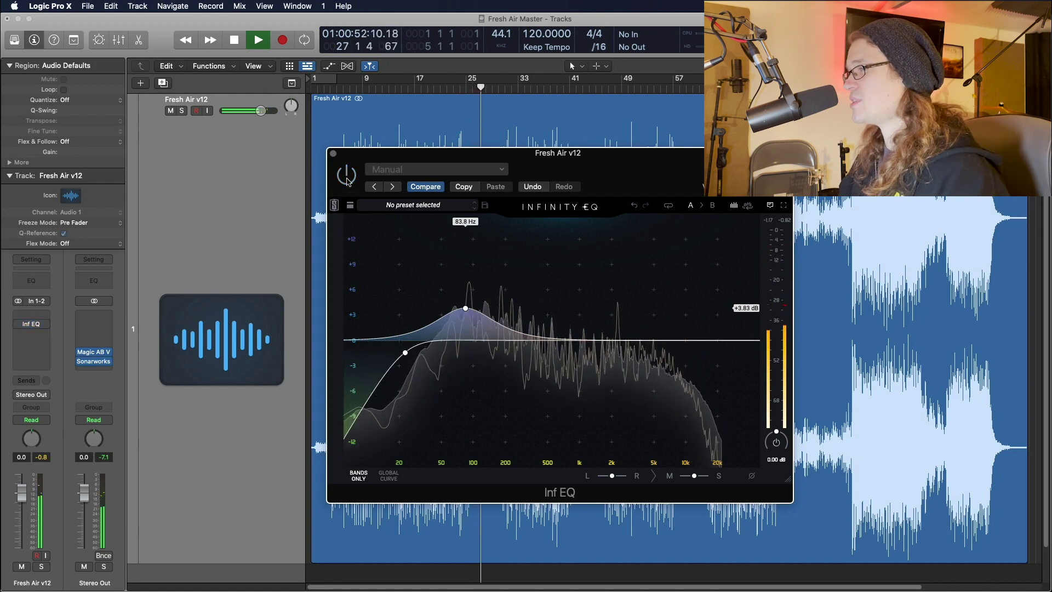
left_click(347, 177)
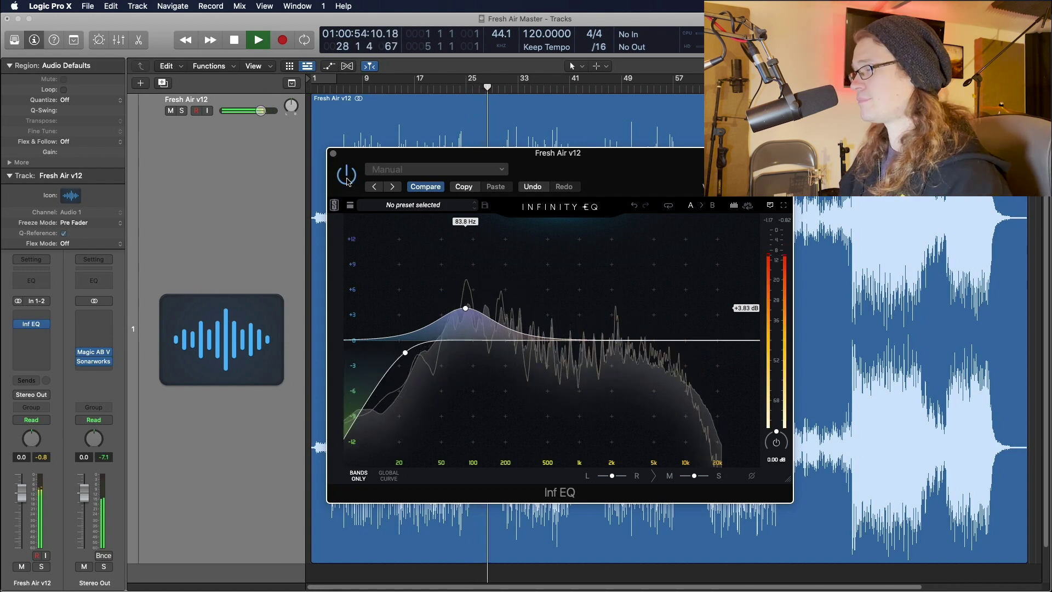
key("space")
- Widen the low bell band, raise it to about 4.28 dB at about 82.8 Hz, and listen to the result
mouse_move(467, 309)
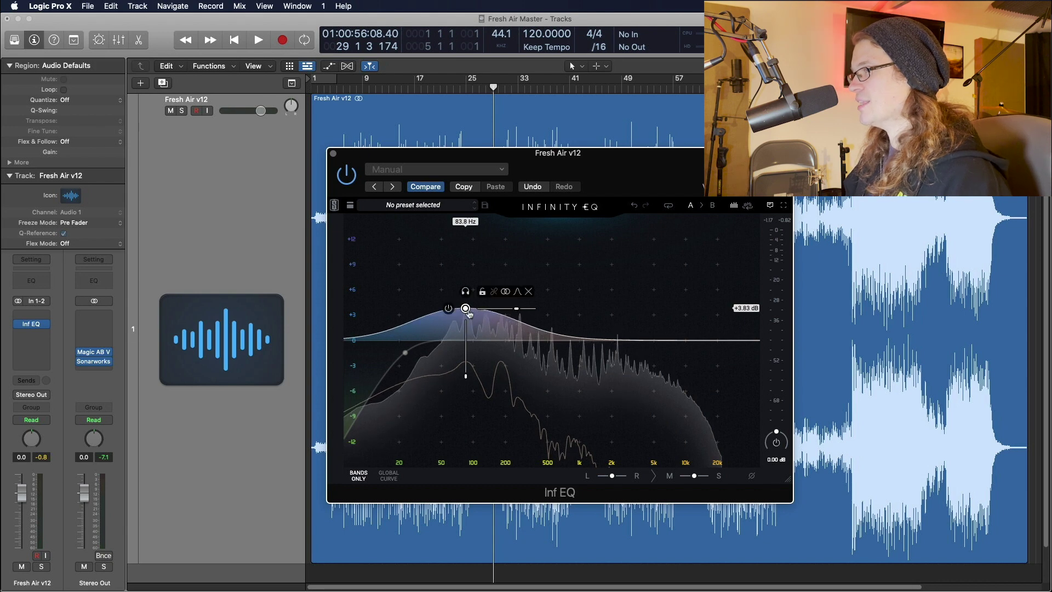
mouse_move(465, 310)
left_mouse_down()
mouse_move(454, 311)
mouse_move(465, 304)
left_mouse_up()
key("space")
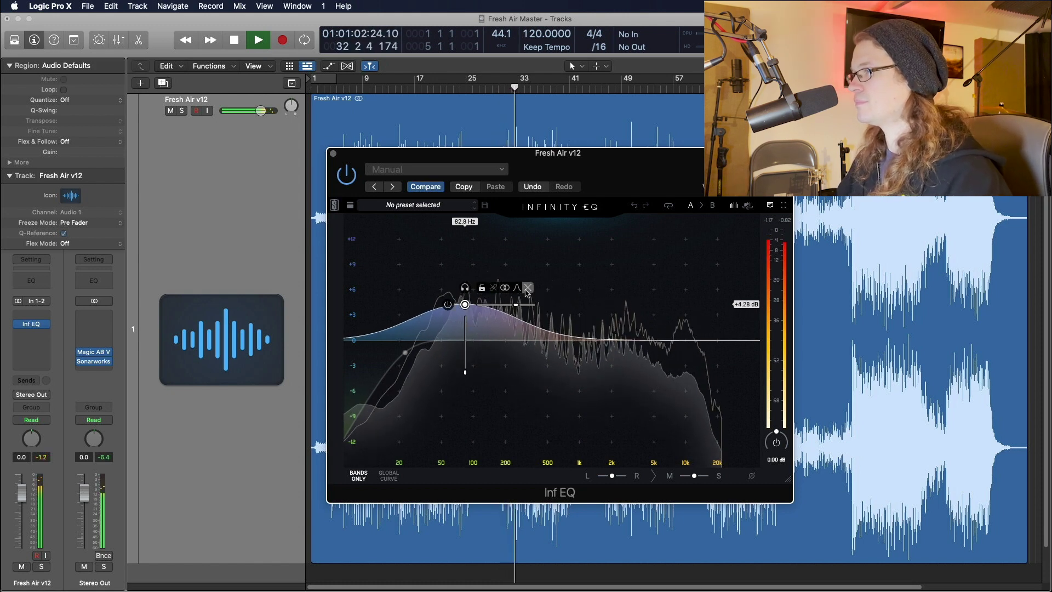
key("space")
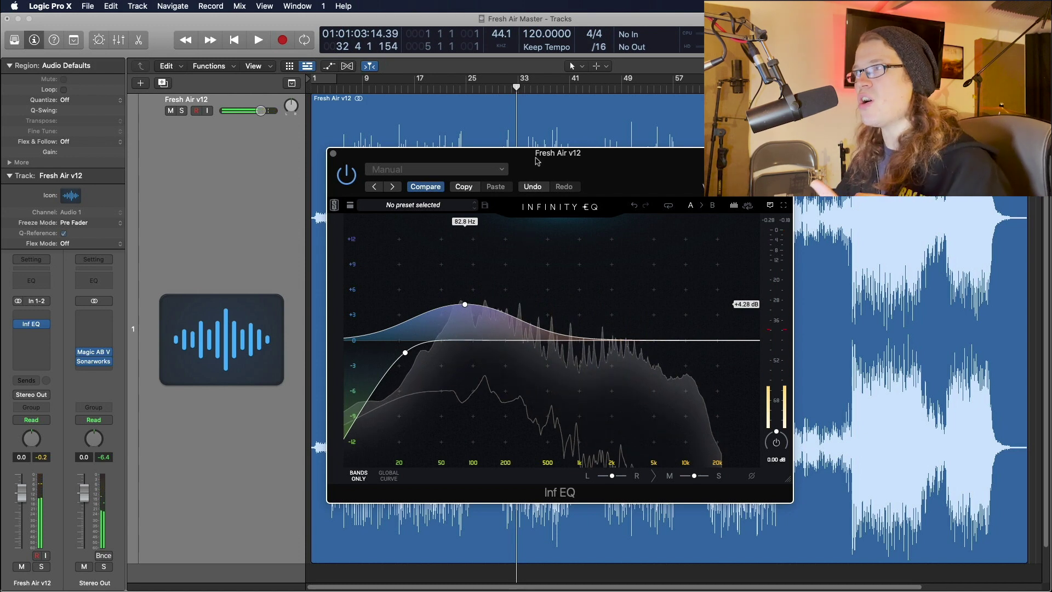
- Move the EQ window clear of the ruler and play the equalized mix from bar 31
left_click_drag(540, 153, 540, 174)
left_click(506, 89)
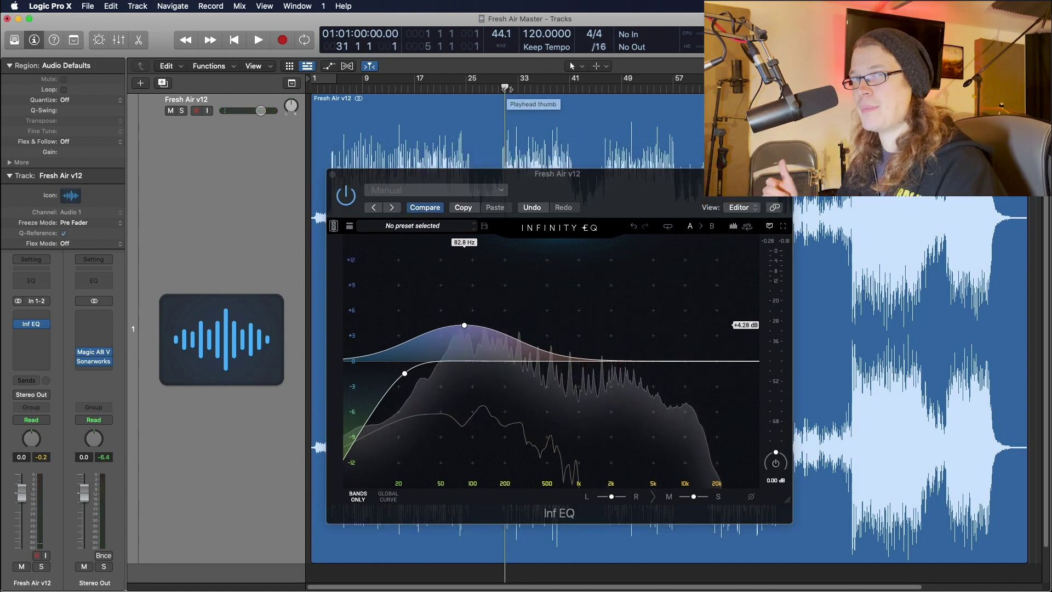
key("space")
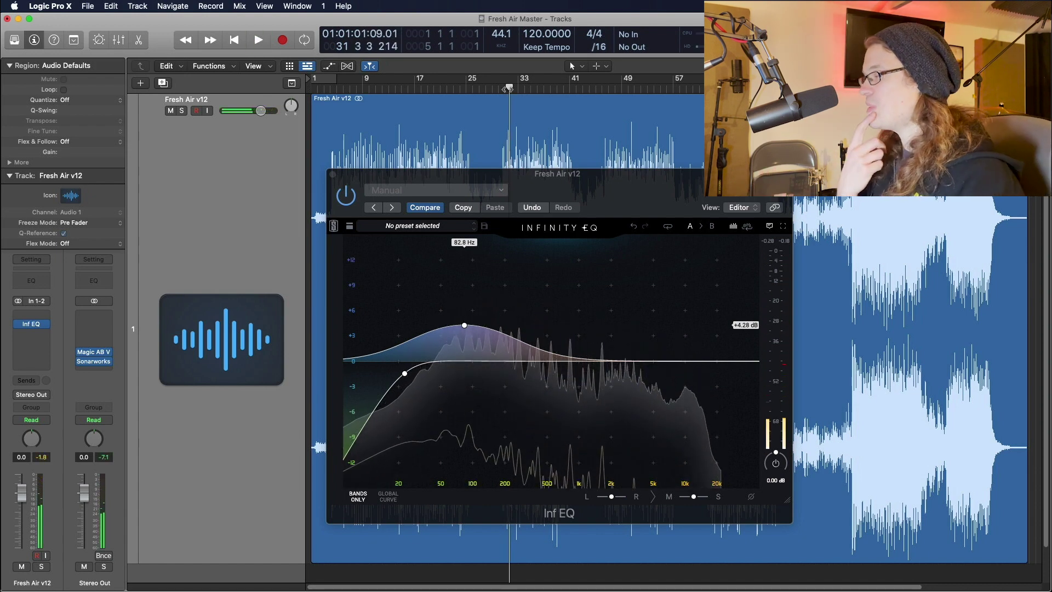
key("space")
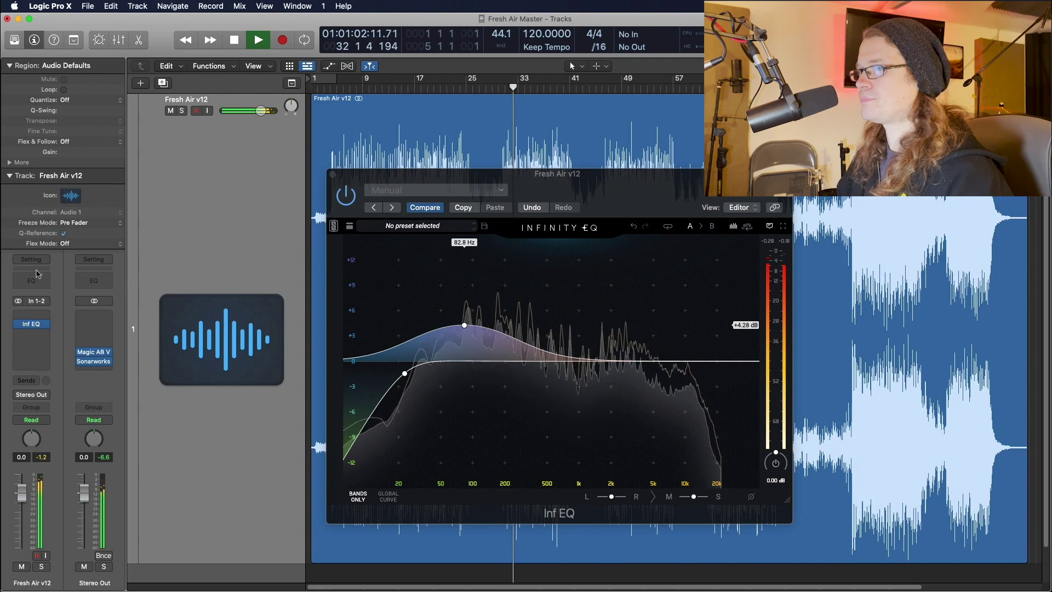
- Set the Magic AB V2 reference level to about -8.4 dB and compare it with the equalized mix during playback
left_click(776, 431)
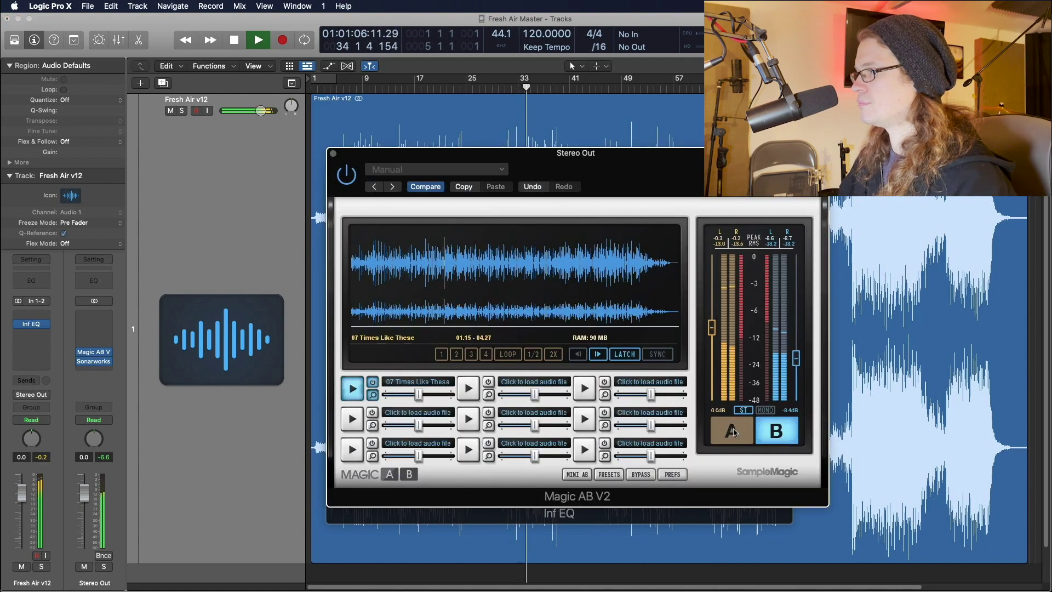
left_click(776, 430)
left_click(777, 431)
key("space")
- Close Magic AB V2 and insert a stereo Virtual Mix Rack below Inf EQ on the Fresh Air v12 track
left_click(333, 154)
left_click(32, 333)
left_click(32, 323)
left_click(31, 351)
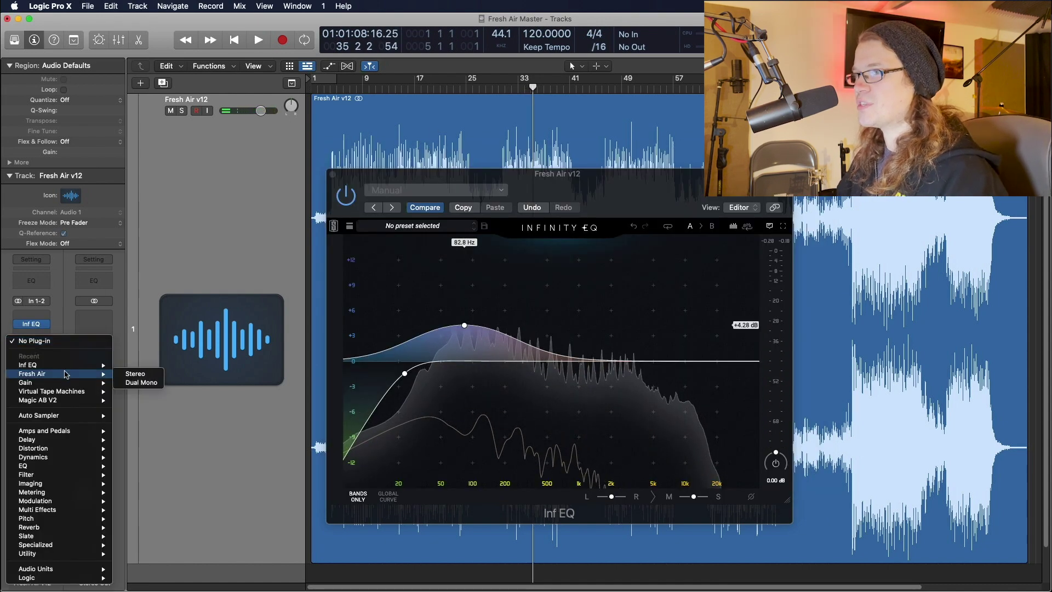
mouse_move(73, 541)
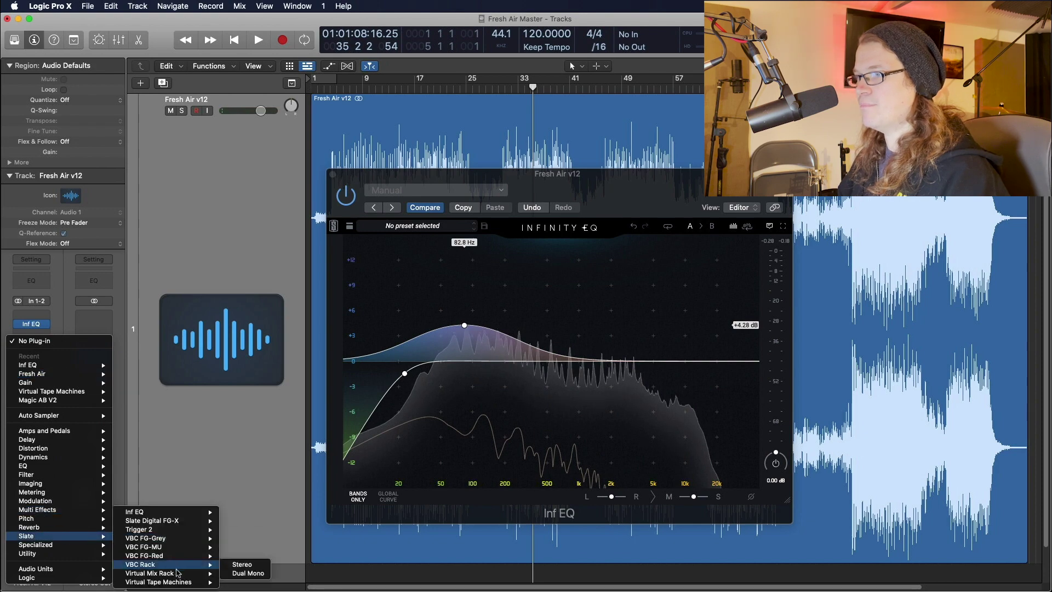
left_click(242, 574)
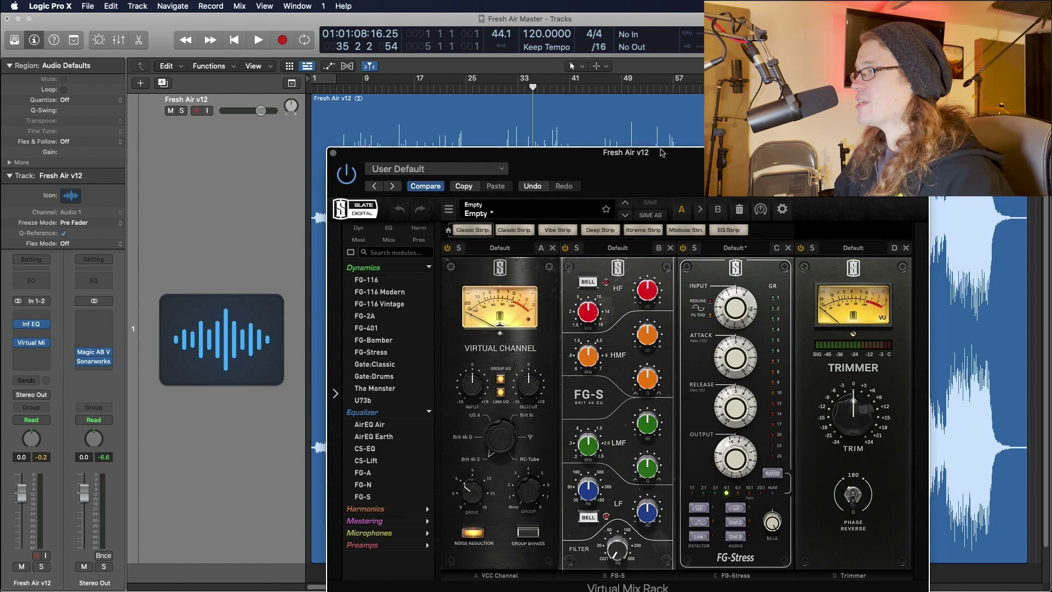
- Clear the default modules from Virtual Mix Rack and load the AirEQ Earth equalizer into its first slot
left_click_drag(664, 155, 594, 100)
left_click(677, 157)
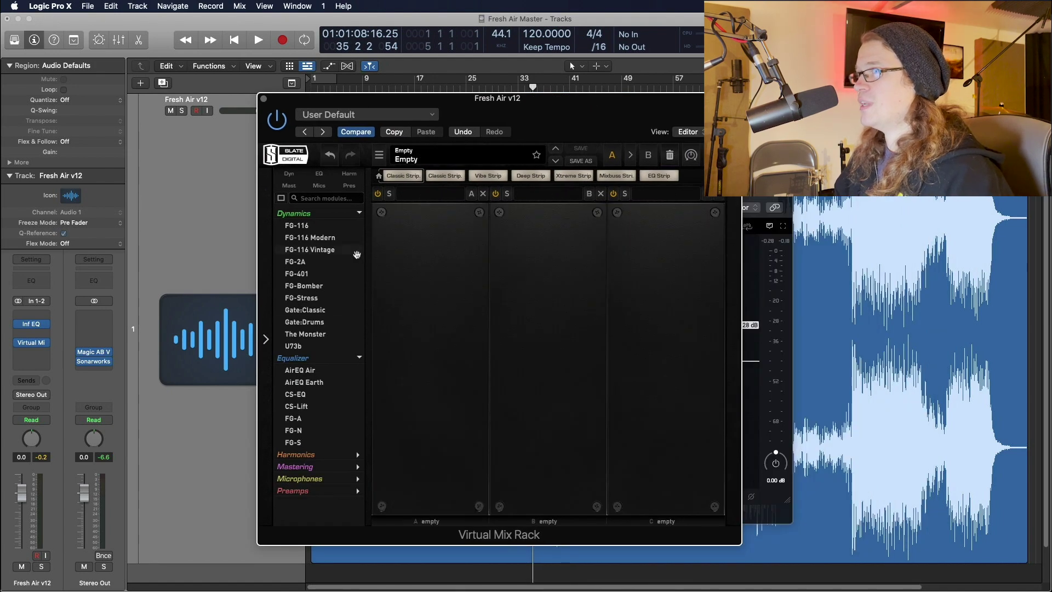
left_click(358, 213)
left_click_drag(302, 249, 435, 258)
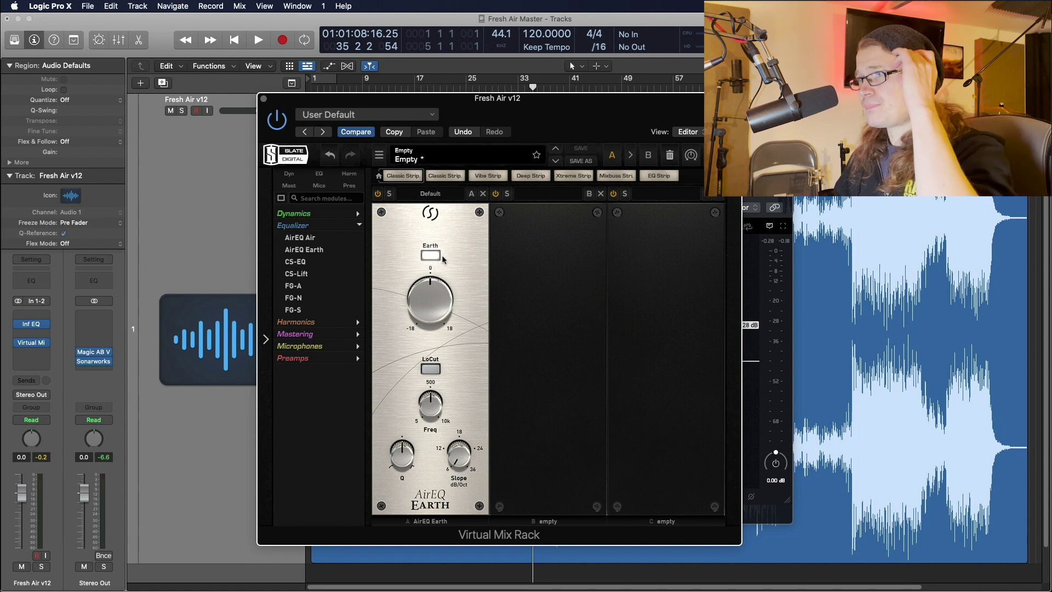
mouse_move(34, 344)
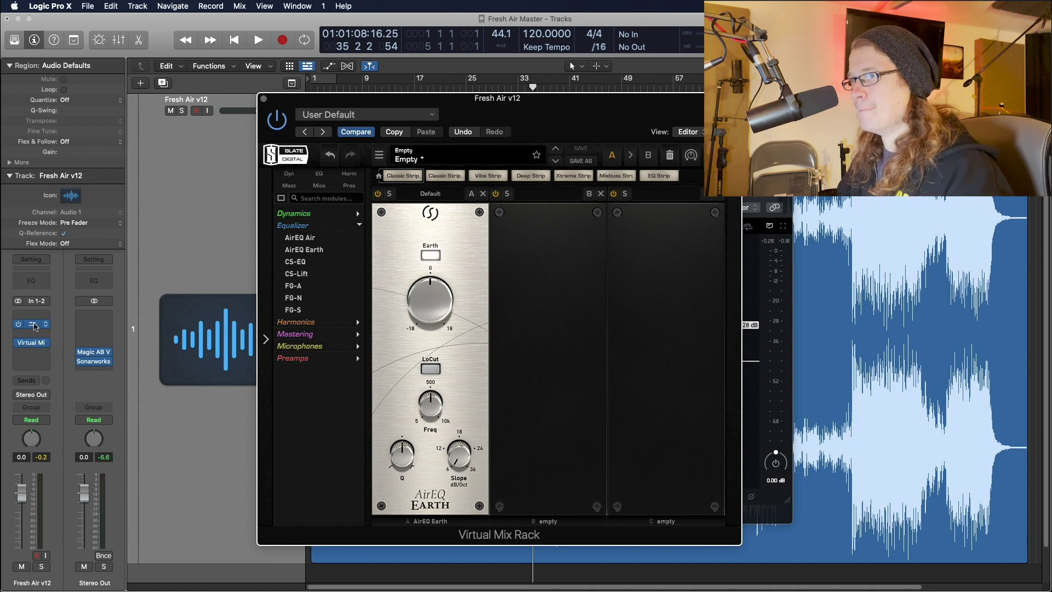
left_click_drag(34, 341, 34, 333)
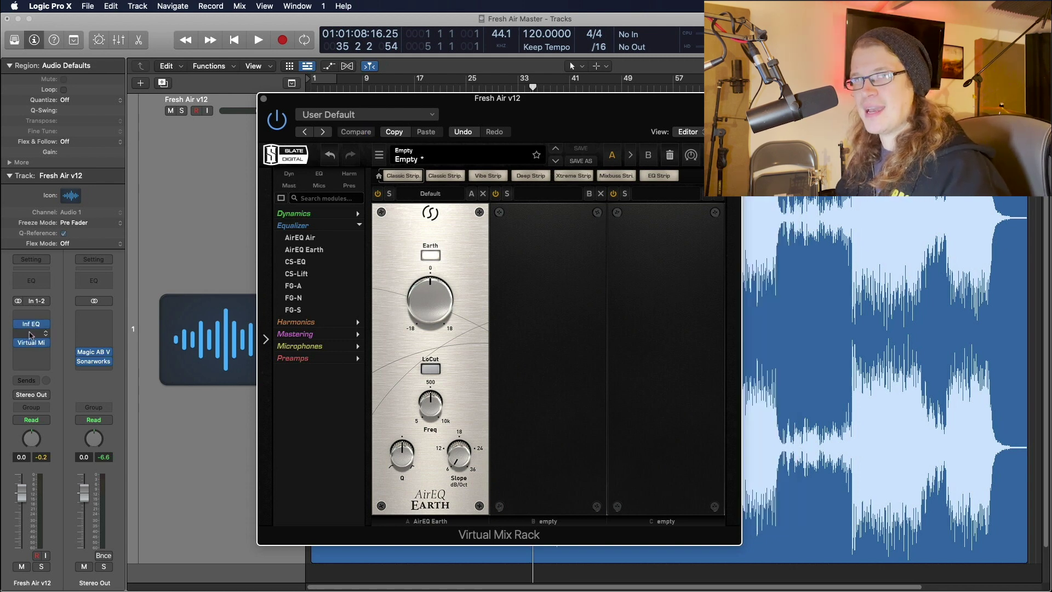
mouse_move(31, 329)
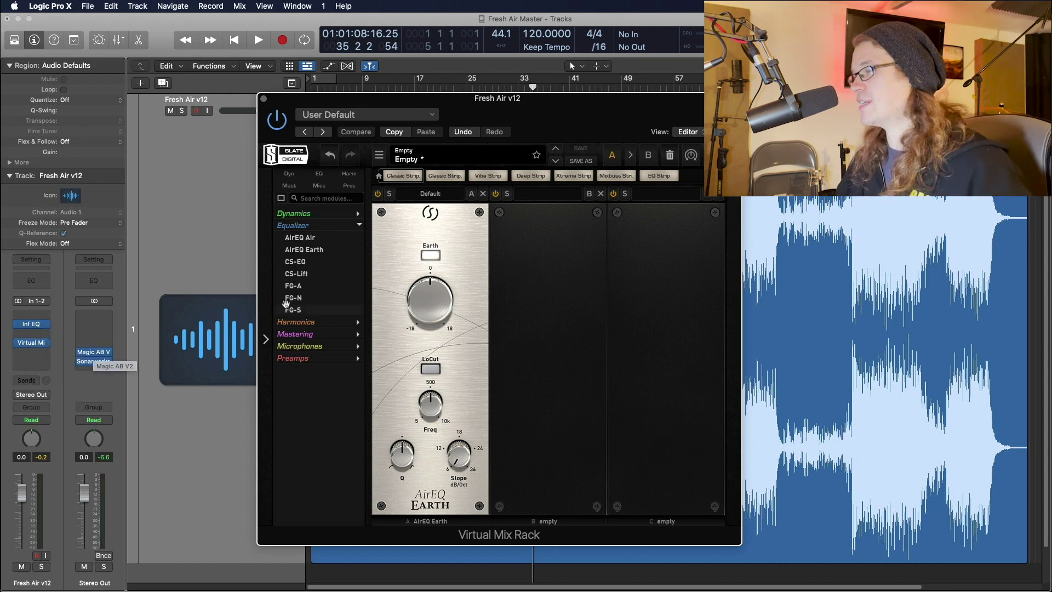
- Enable the AirEQ Earth LoCut filter, set its frequency to about 37 Hz and raise its Q
left_click(431, 370)
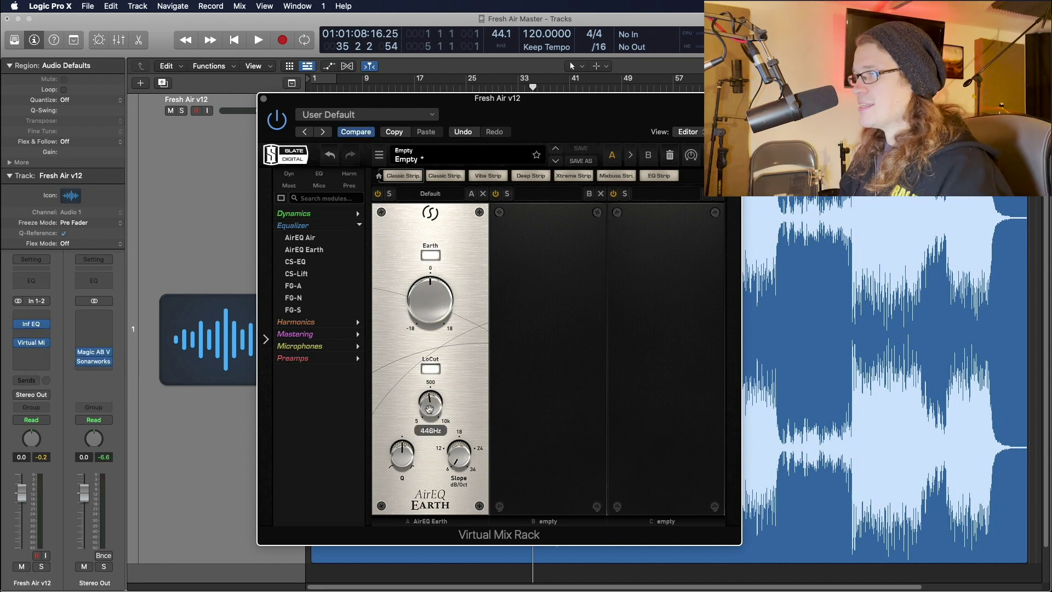
left_click_drag(401, 436, 422, 403)
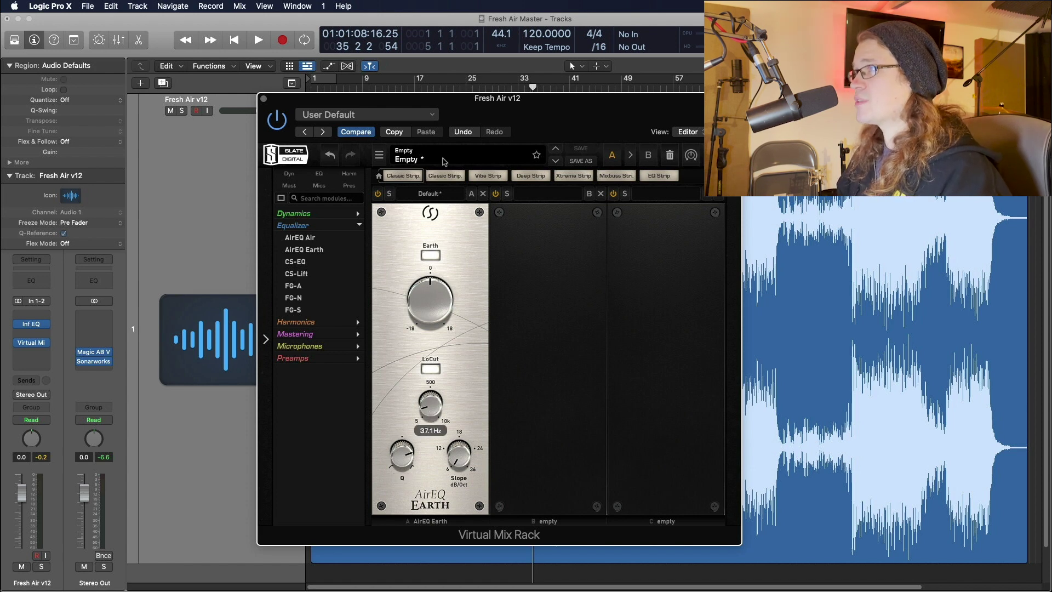
left_click_drag(416, 99, 526, 94)
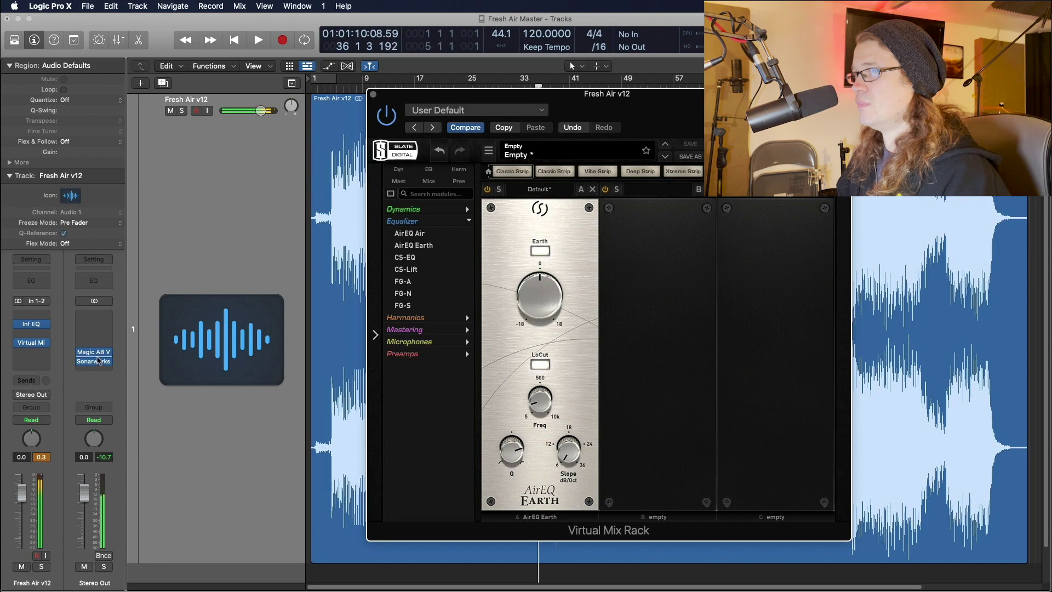
- Switch Magic AB V2 to the A source, start playback and close the comparison plug-in
left_click(738, 430)
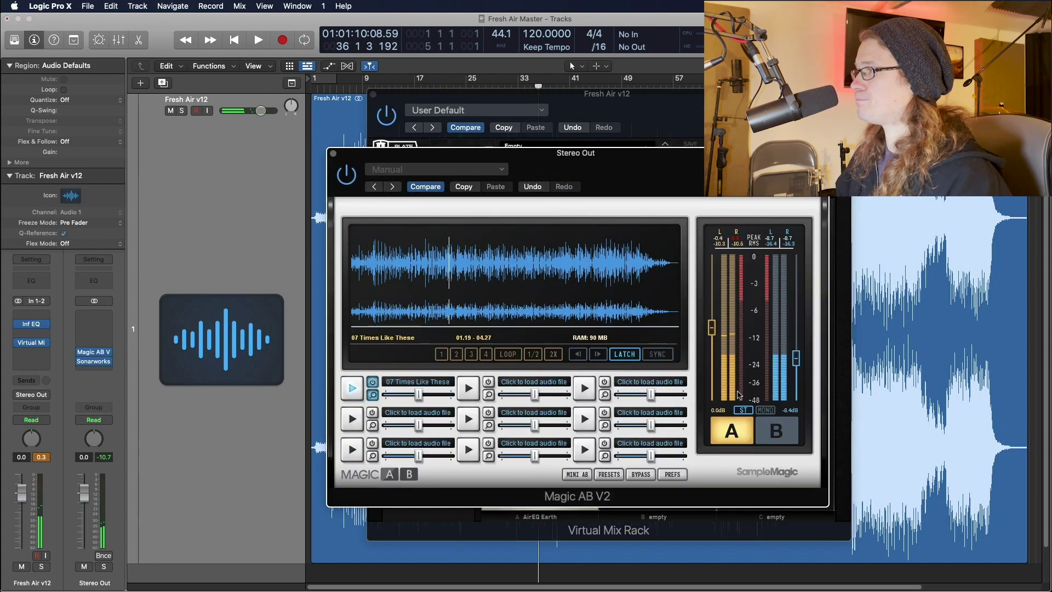
key("space")
left_click(334, 153)
- Sweep the LoCut frequency up to about 65 Hz and set its Q to about 0.88 while auditioning the mix
left_click(538, 401)
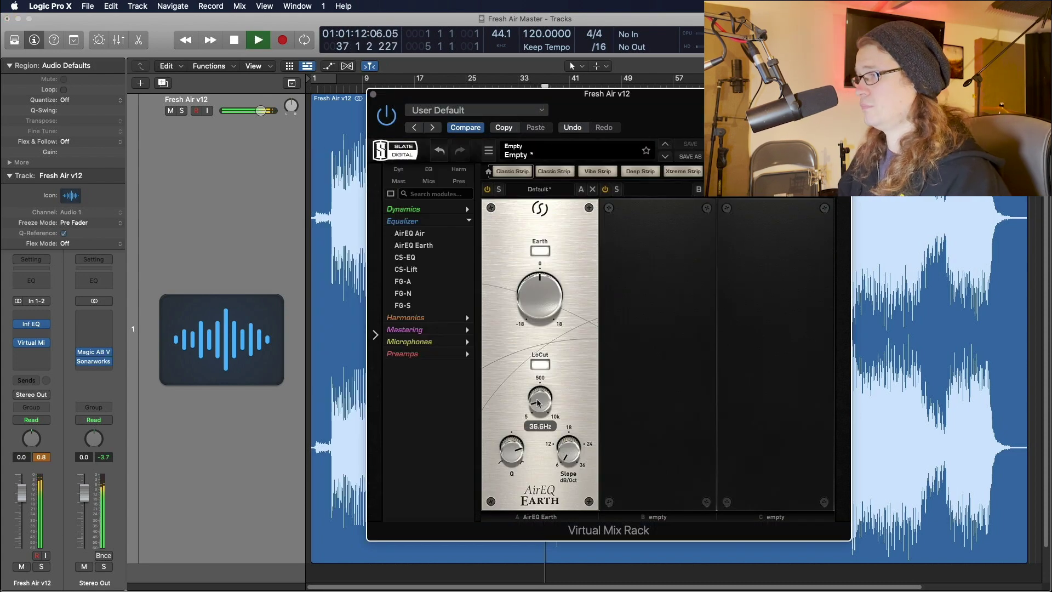
left_click_drag(514, 430, 540, 394)
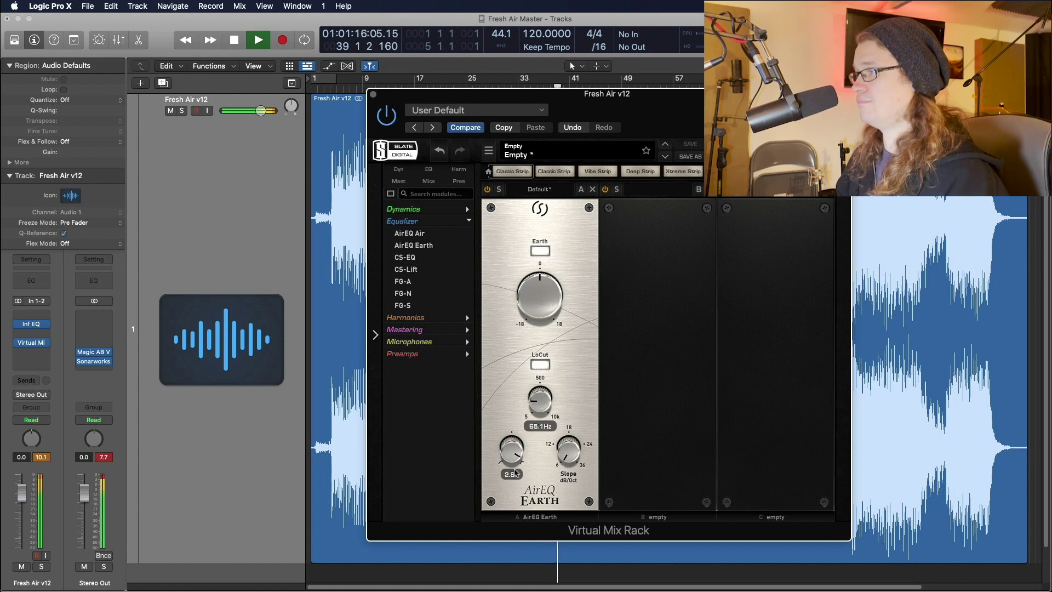
key("space")
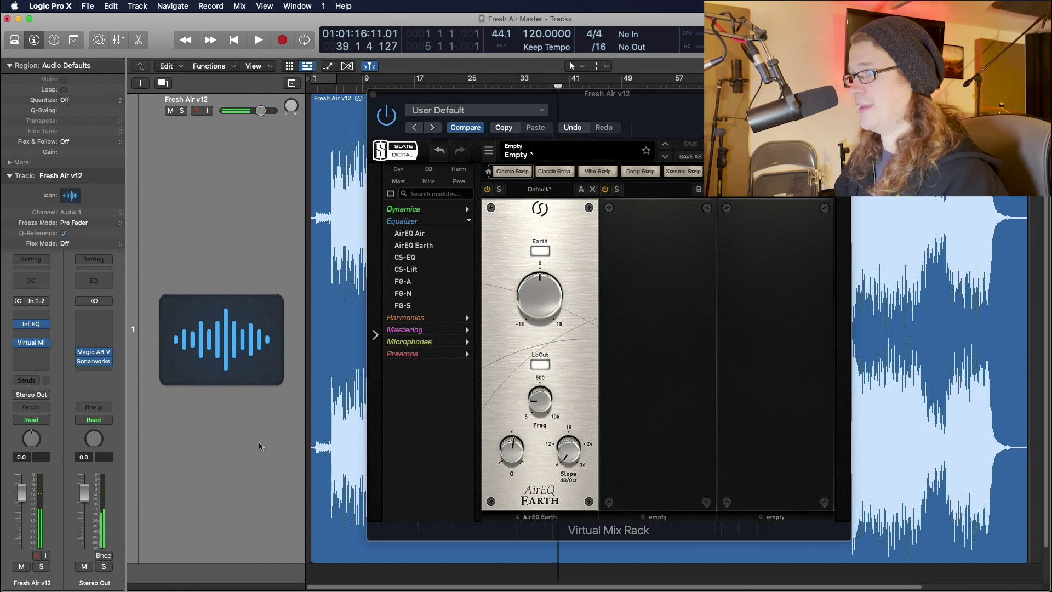
key("space")
mouse_move(513, 455)
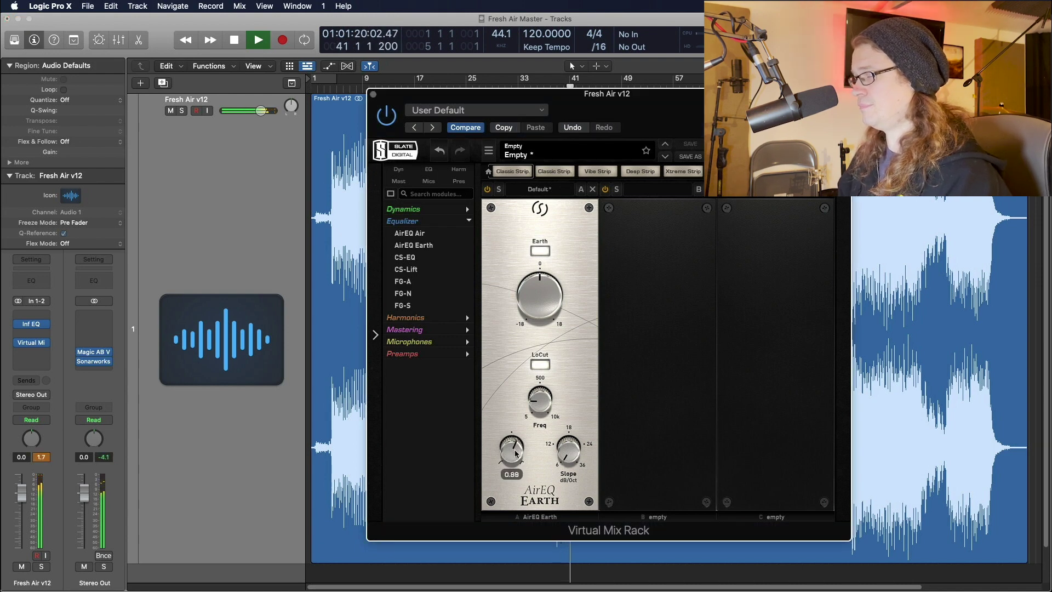
- Replay the section, set the LoCut to about 50 Hz with a Q of about 1.03, and close Virtual Mix Rack
left_click_drag(489, 94, 459, 177)
left_click(519, 81)
left_click_drag(582, 180, 615, 123)
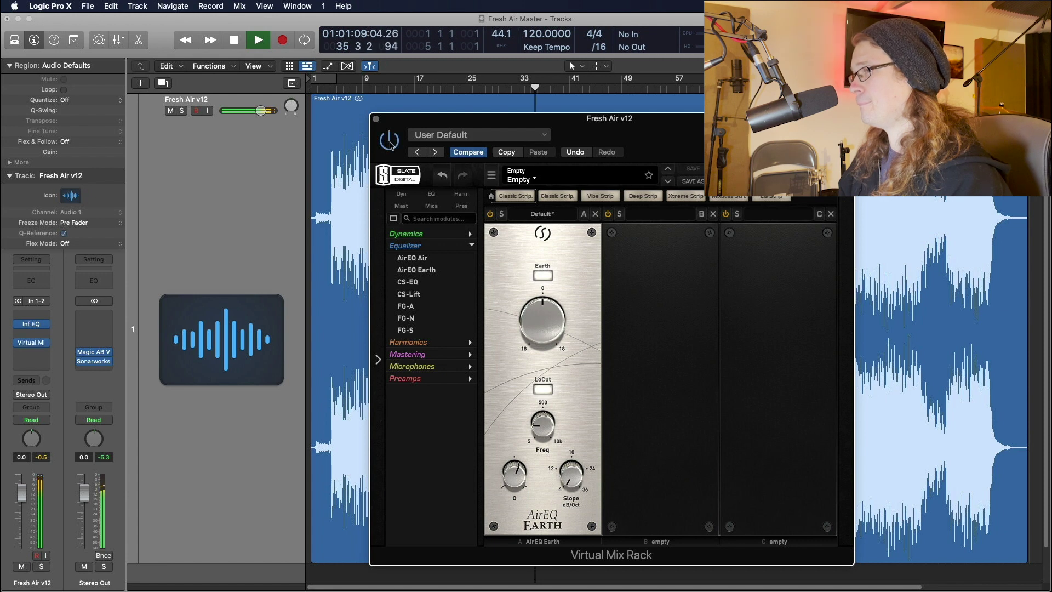
mouse_move(542, 428)
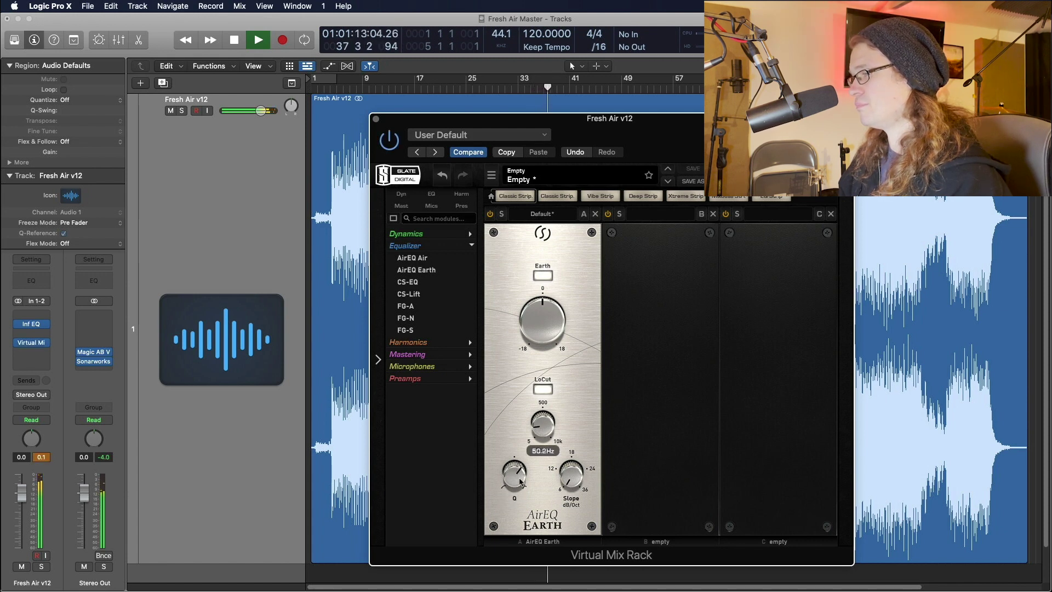
left_click_drag(522, 474, 523, 478)
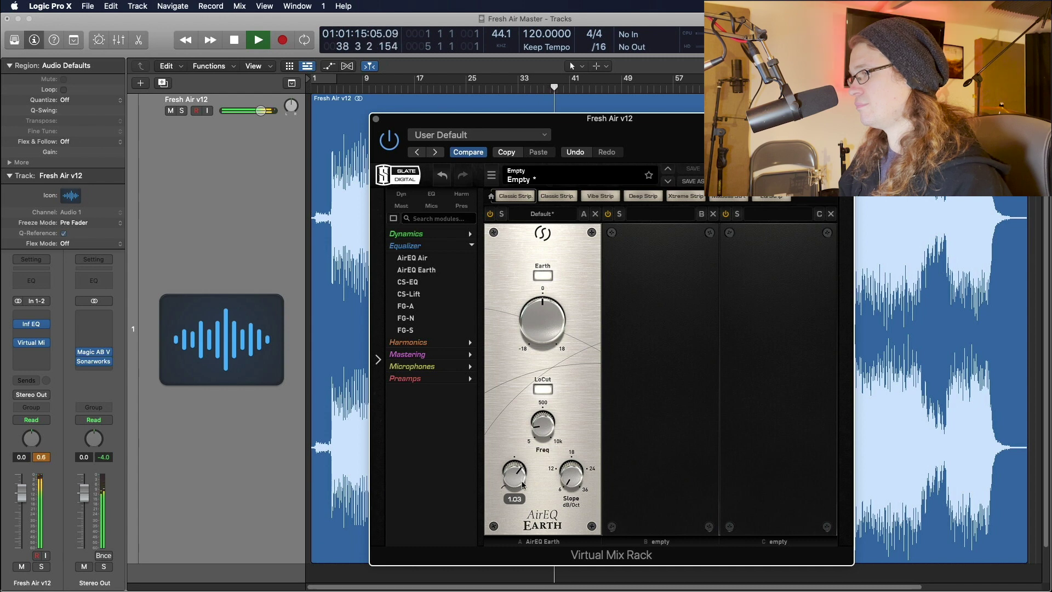
key("space")
left_click(376, 119)
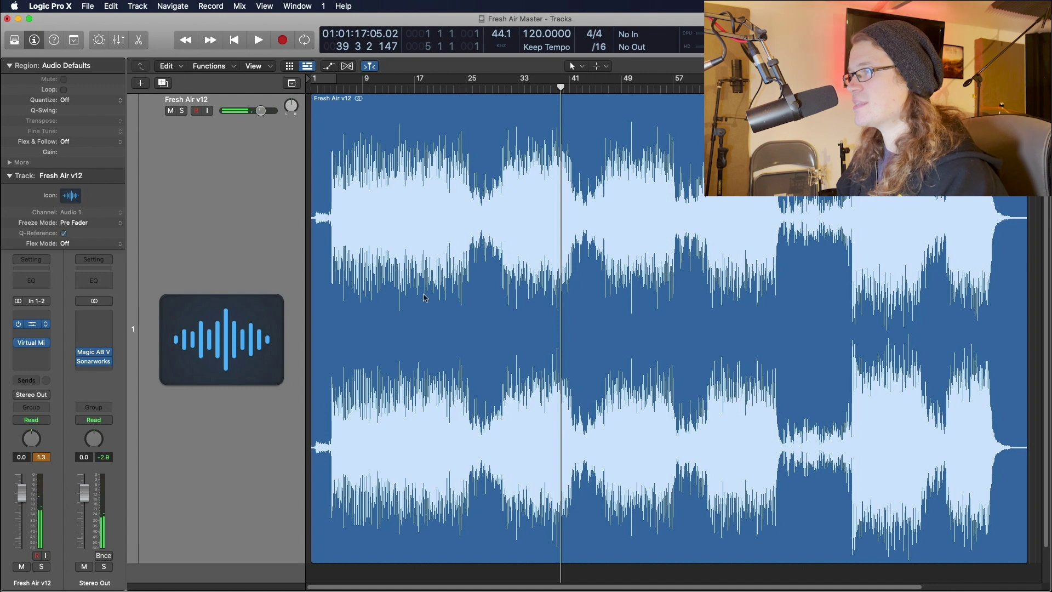
- Lower the Inf EQ boost at 82.8 Hz to about +2.14 dB and compare playback with both track EQ plug-ins bypassed
left_click_drag(465, 306, 465, 322)
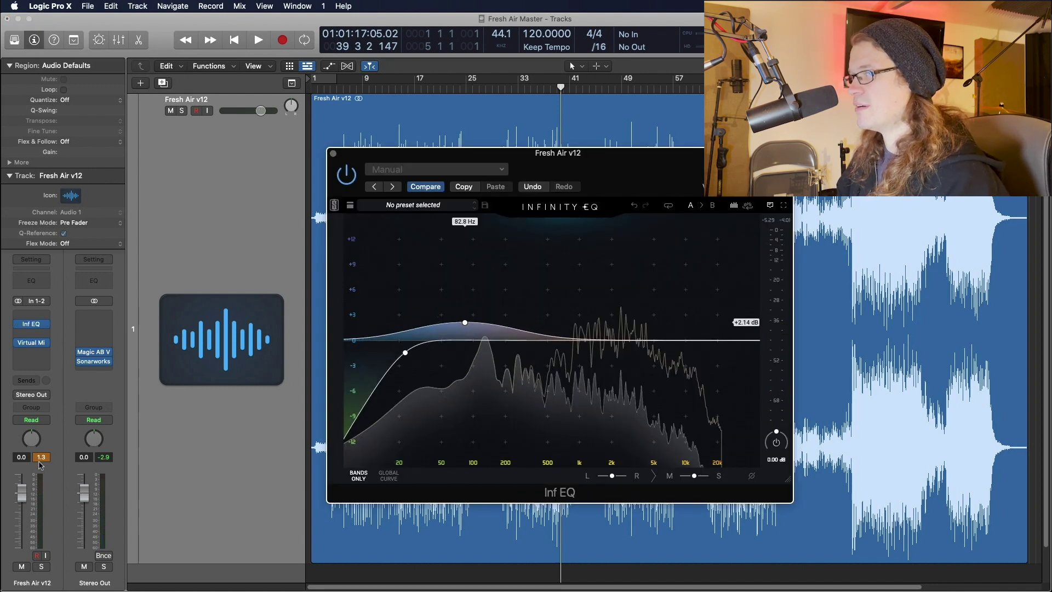
key("space")
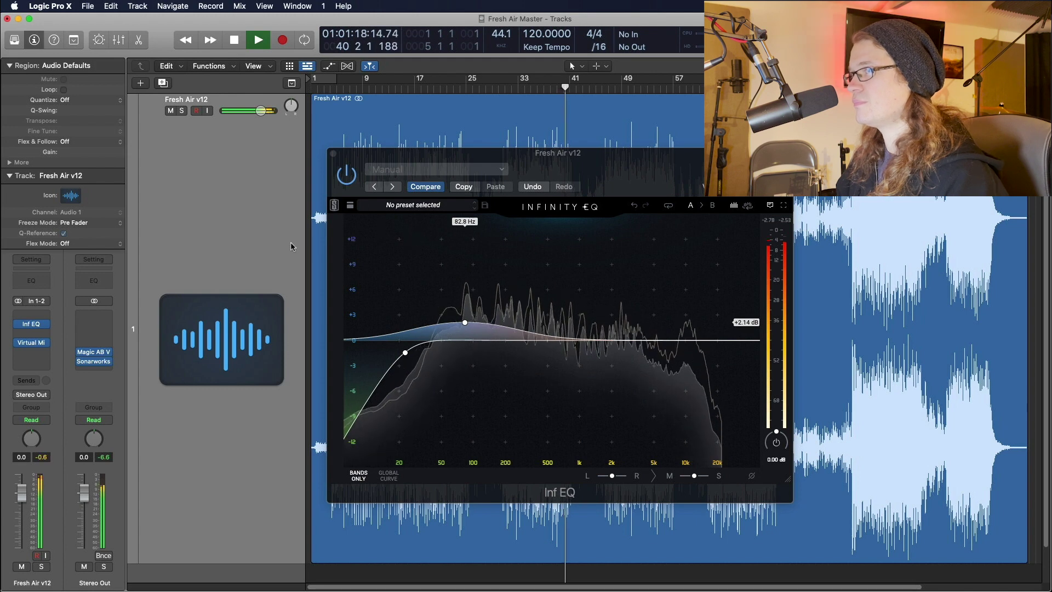
key("space")
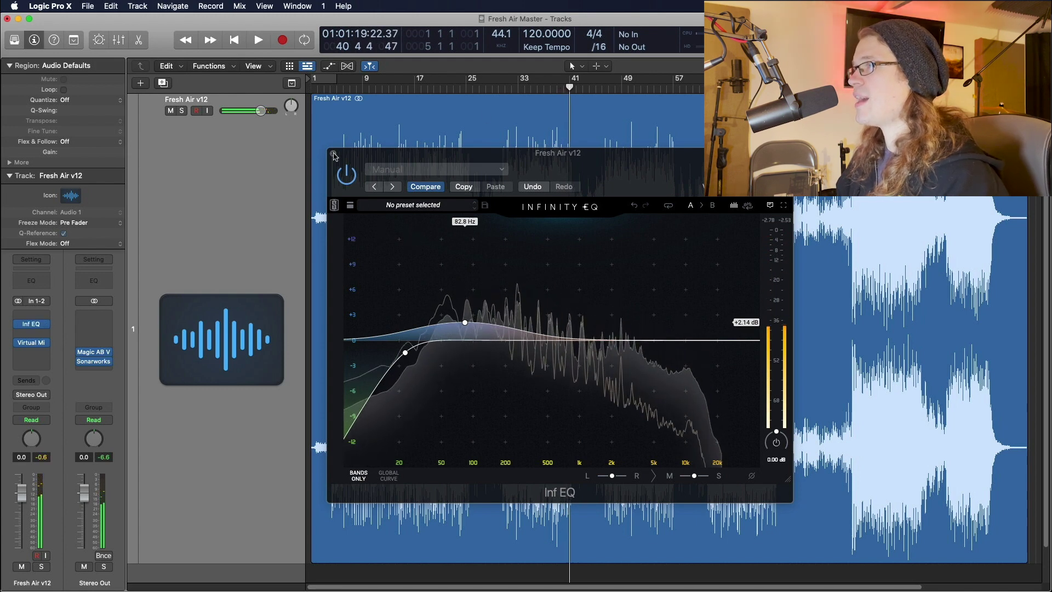
key("space")
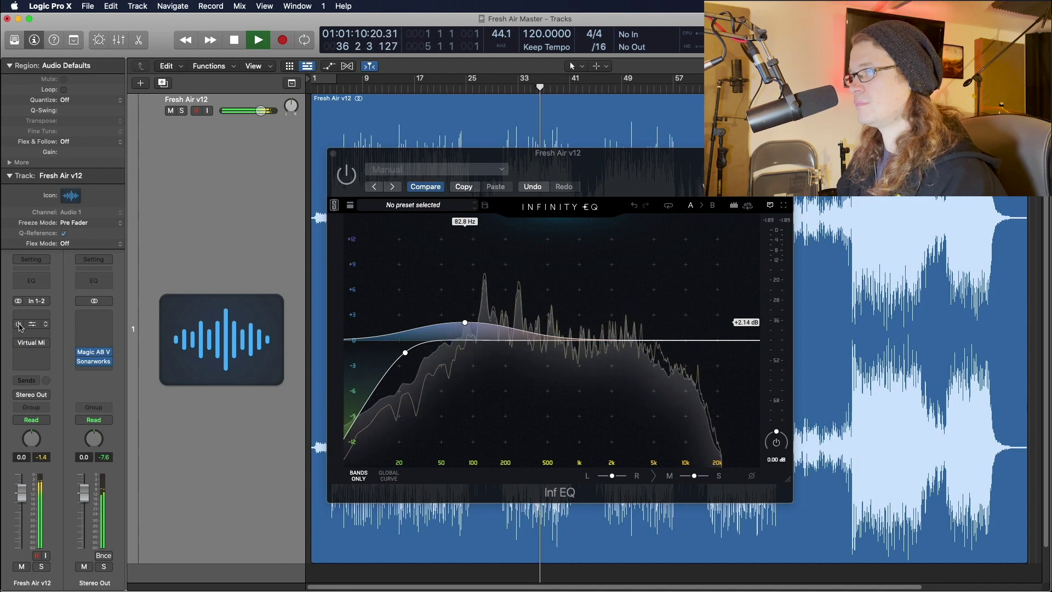
key("space")
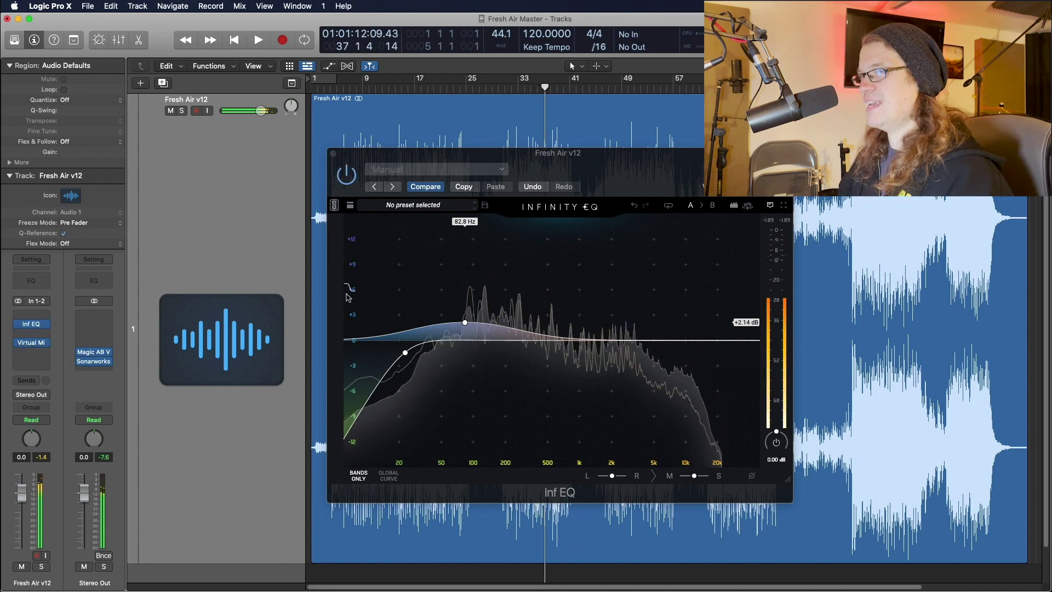
- Insert a Gain plug-in above Inf EQ on the Fresh Air v12 track, set its gain to -3 dB and close the plug-in windows
left_click(38, 362)
mouse_move(82, 363)
left_click(119, 365)
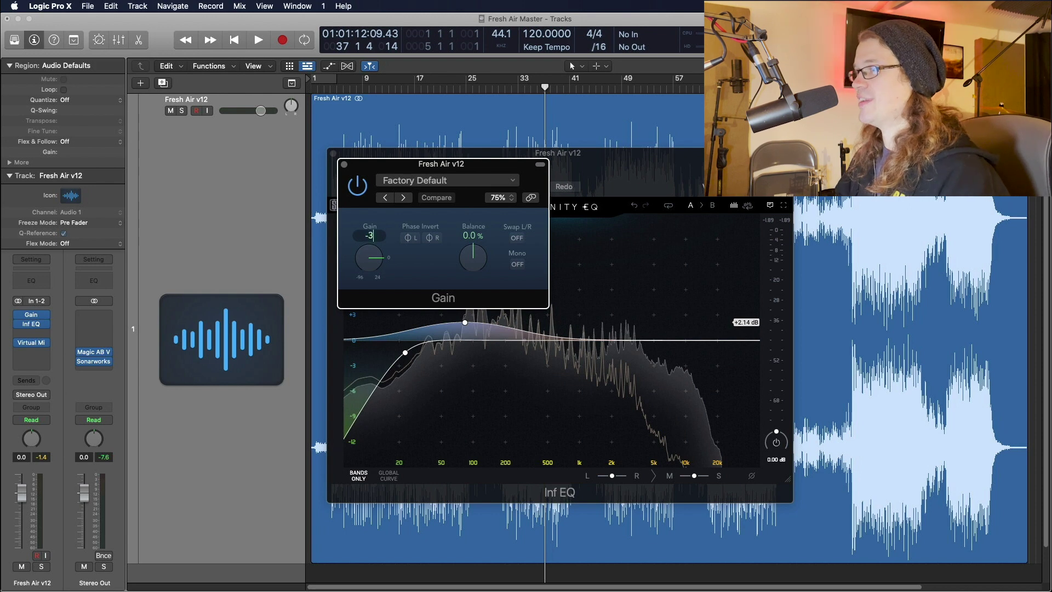
key("Return")
left_click(344, 165)
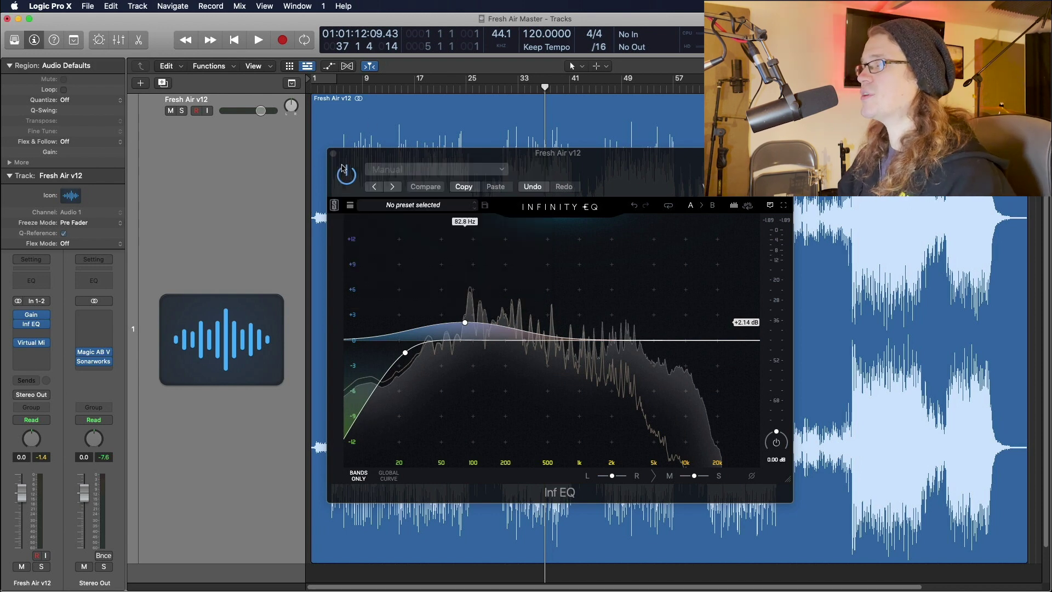
left_click(333, 155)
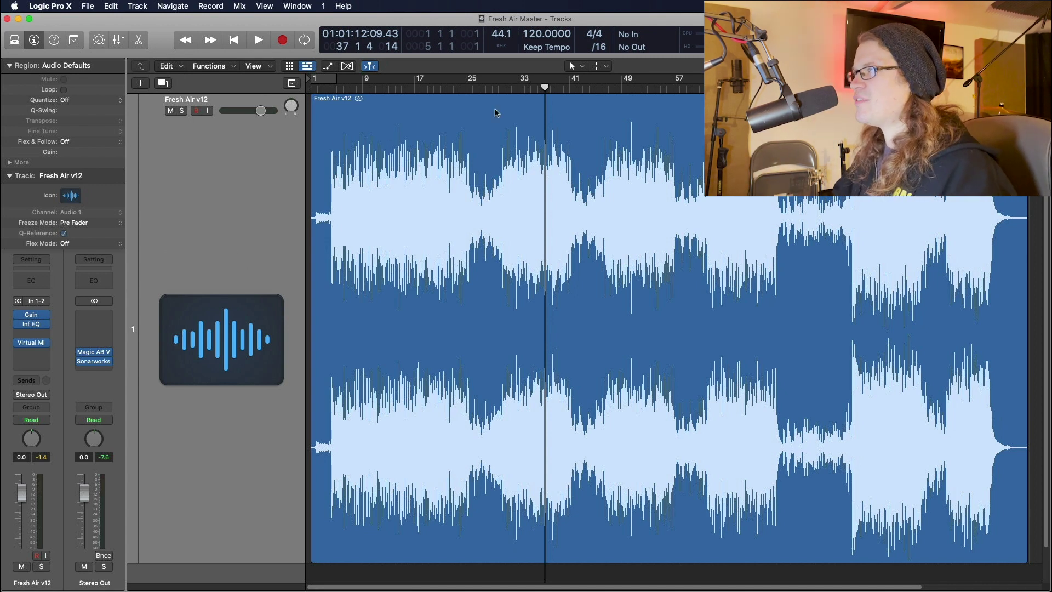
- Play from bar 34 and alternate between the mix and the reference in Magic AB V2, ending on the mix, then close it
left_click(524, 91)
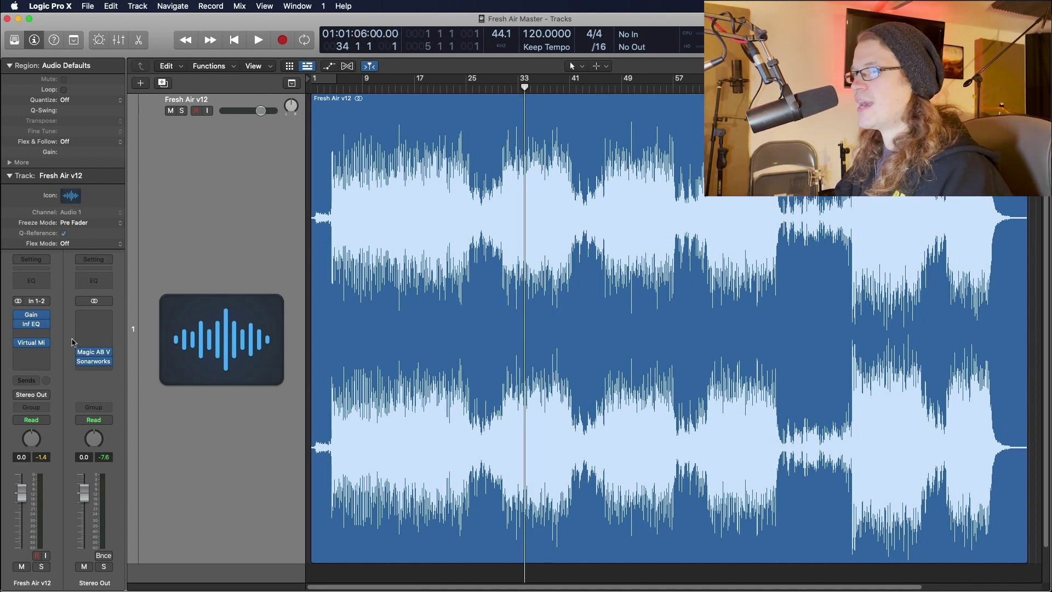
left_click(33, 343)
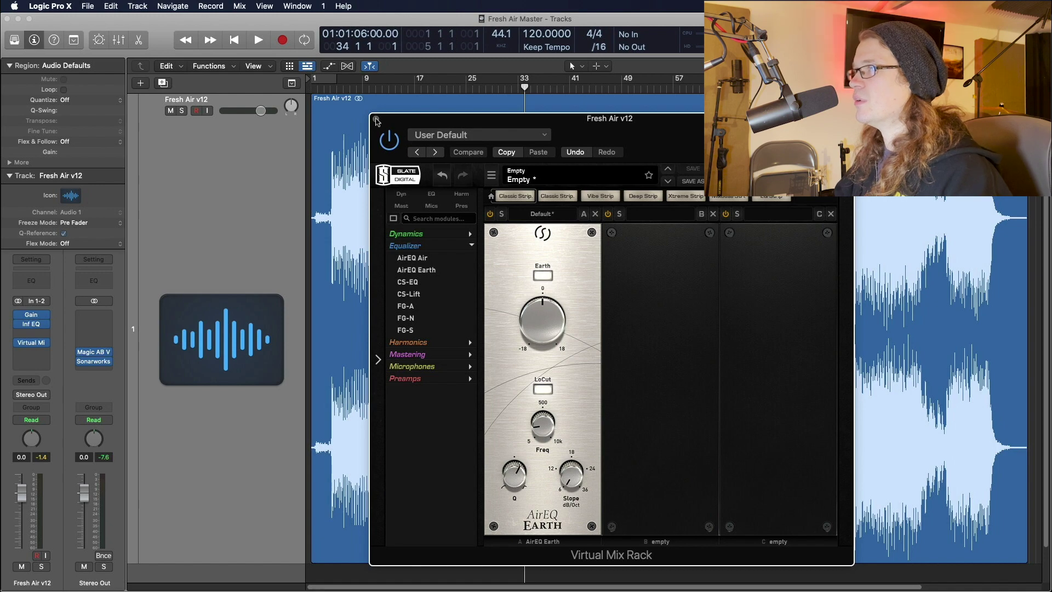
left_click(376, 119)
key("space")
left_click(93, 352)
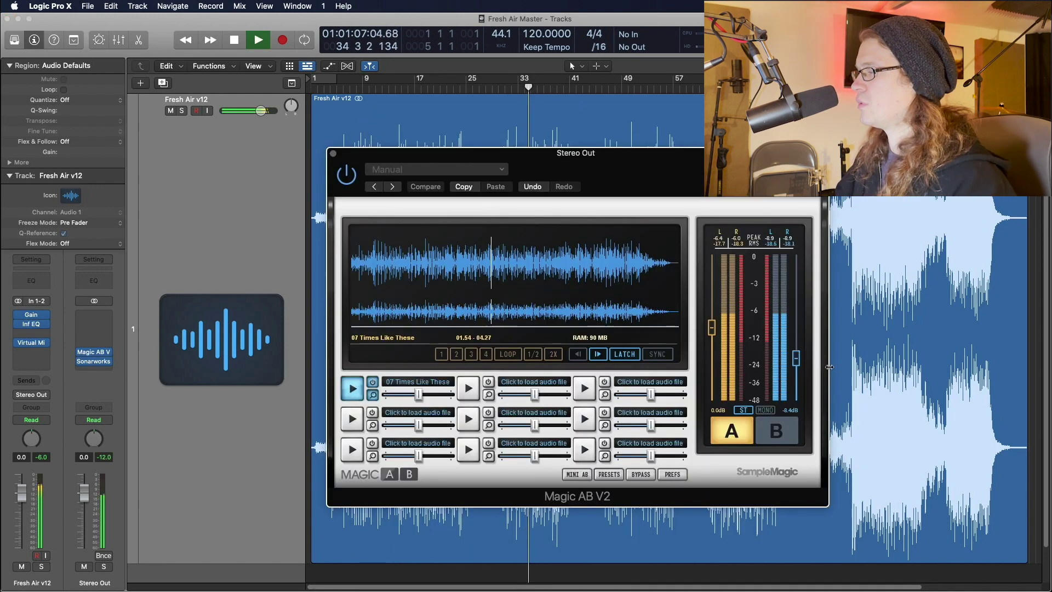
left_click(735, 435)
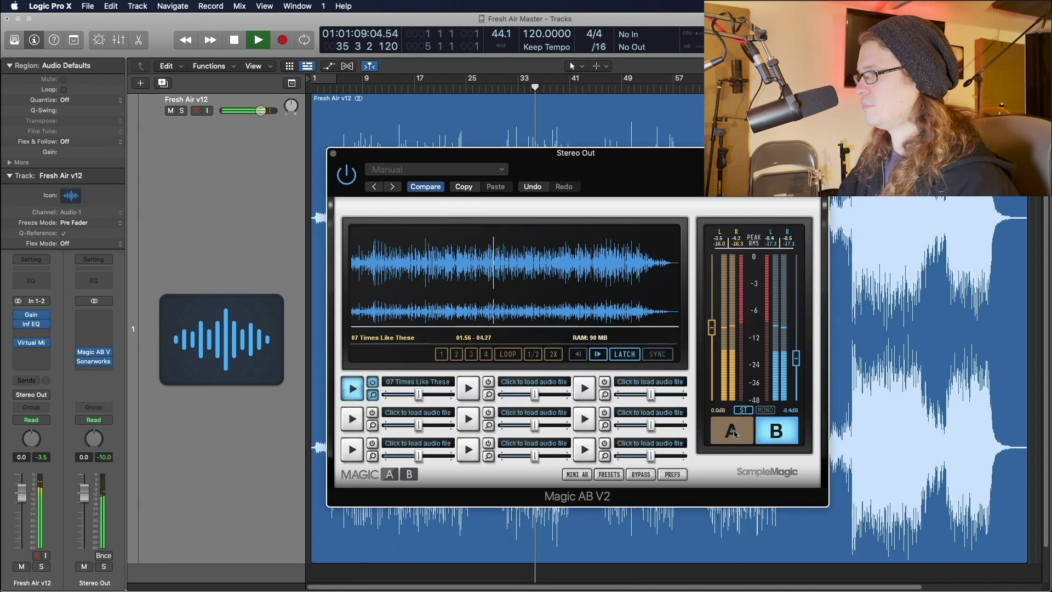
left_click(776, 431)
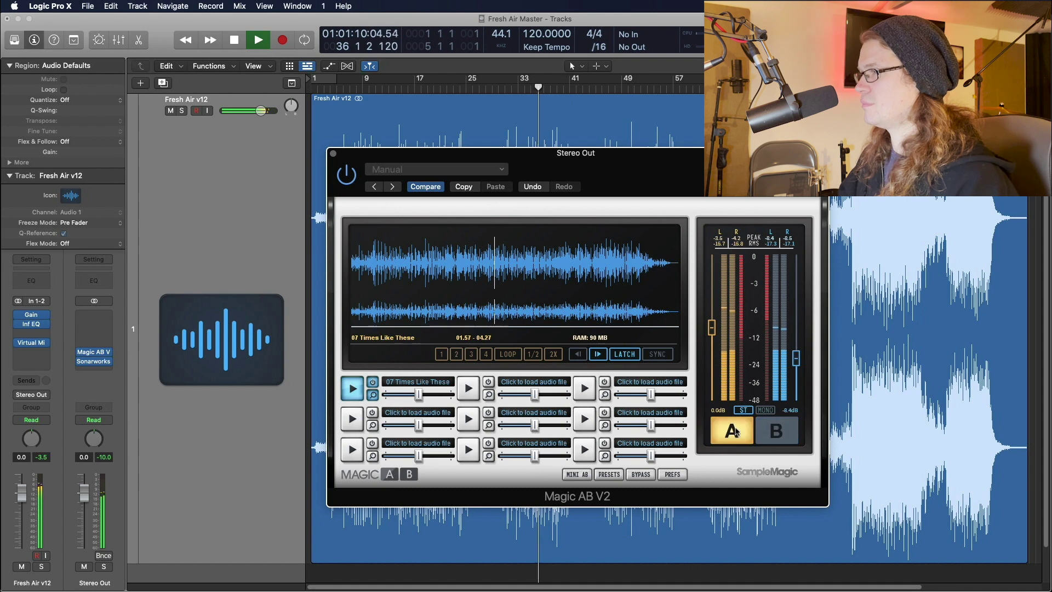
left_click(776, 431)
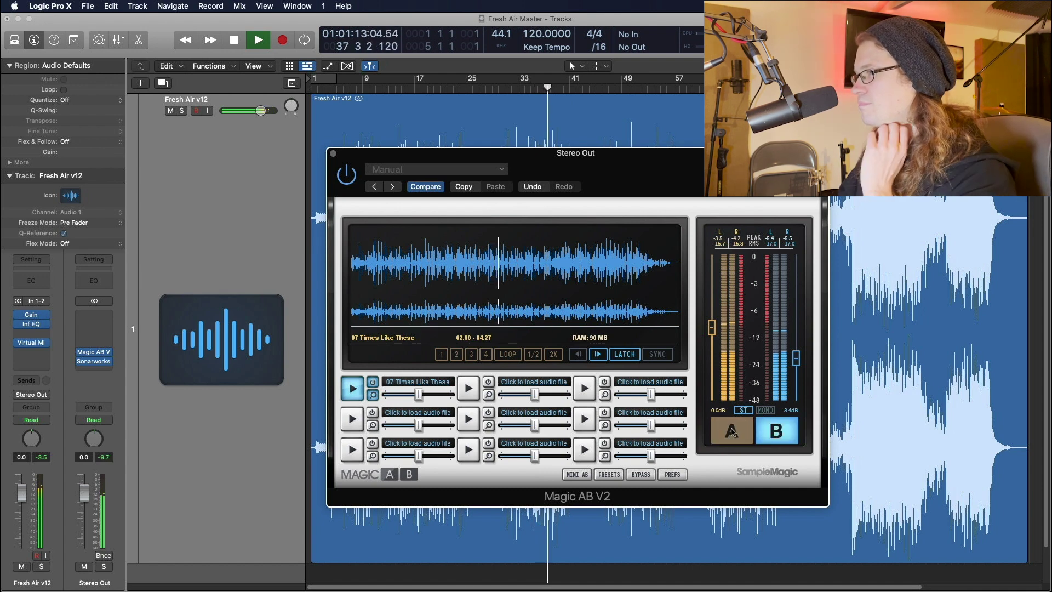
left_click(733, 433)
key("space")
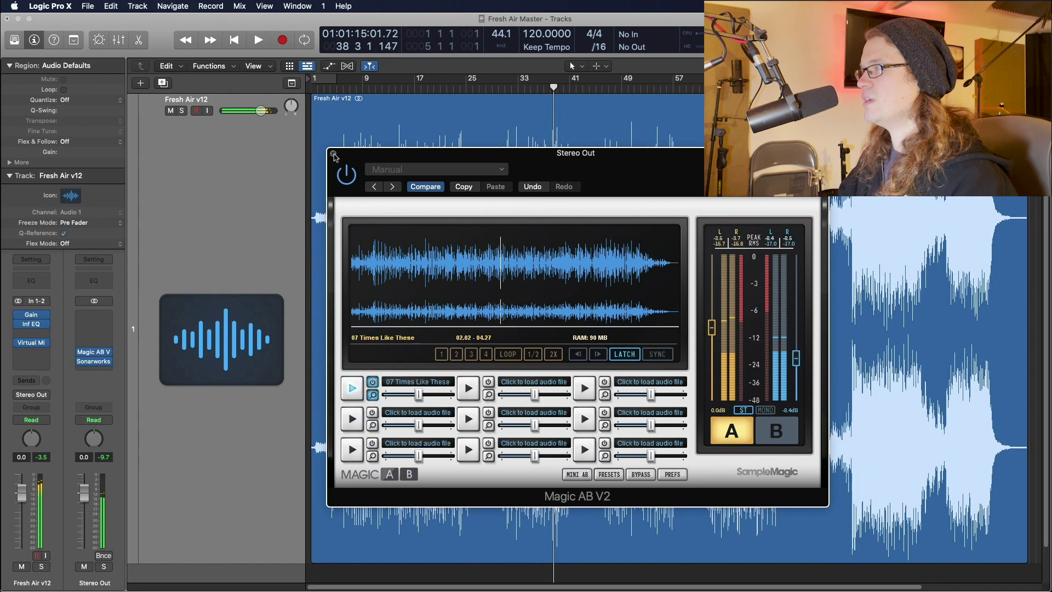
left_click(334, 155)
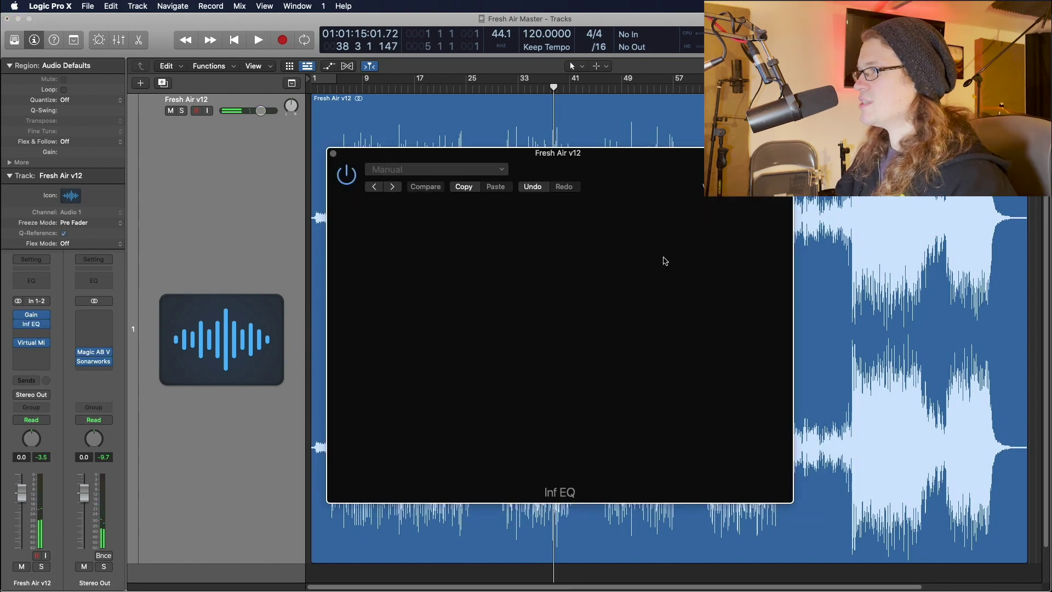
- Add an Inf EQ bell boost of about +2.59 dB at 4.82 kHz and restrict the band to the side signal
double_click(634, 334)
left_click_drag(636, 334, 652, 318)
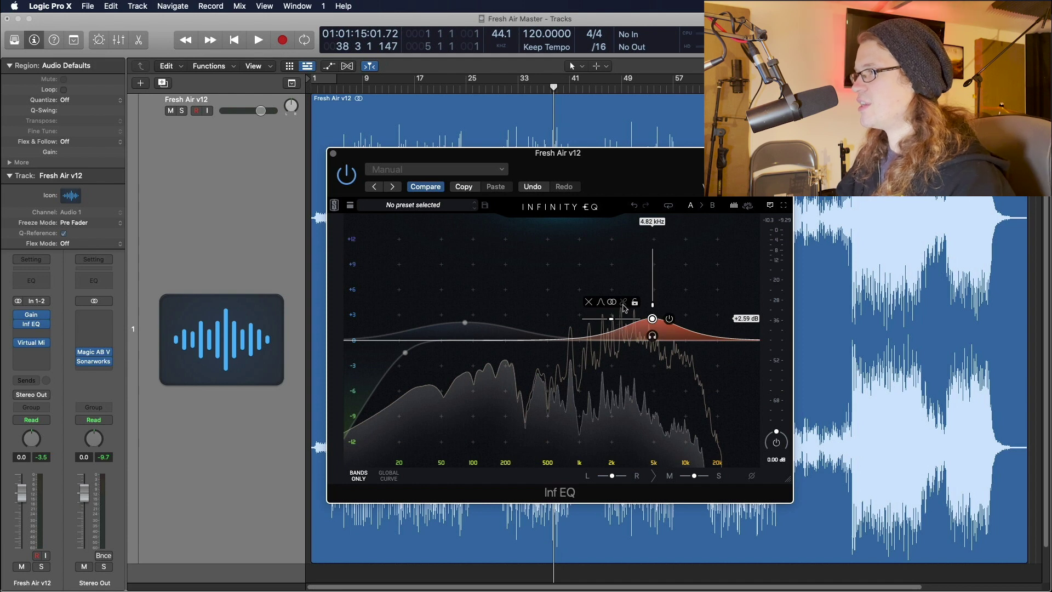
mouse_move(612, 304)
left_click_drag(612, 291, 635, 291)
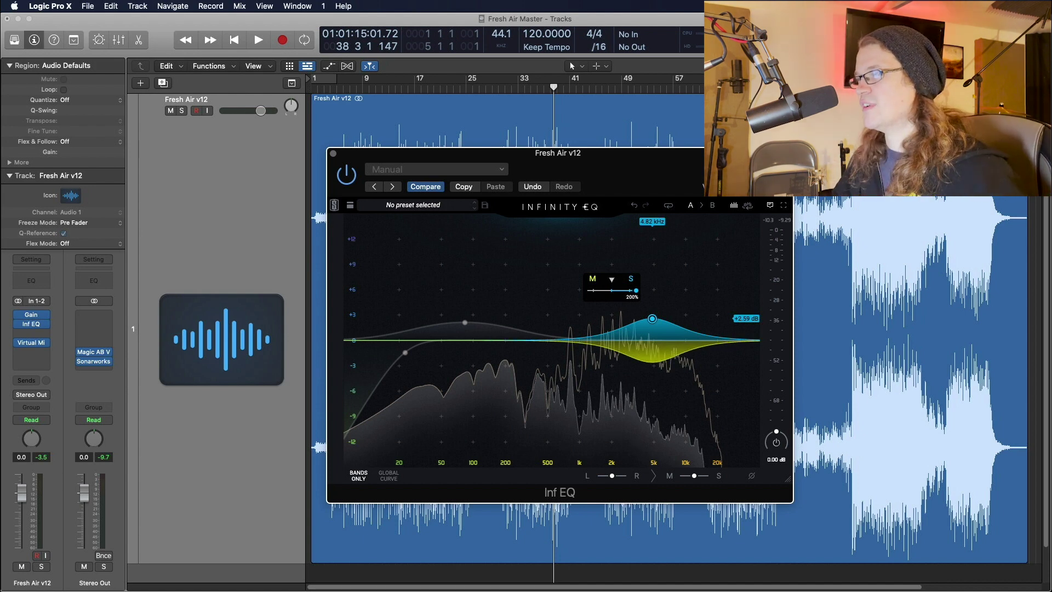
left_click_drag(636, 291, 630, 290)
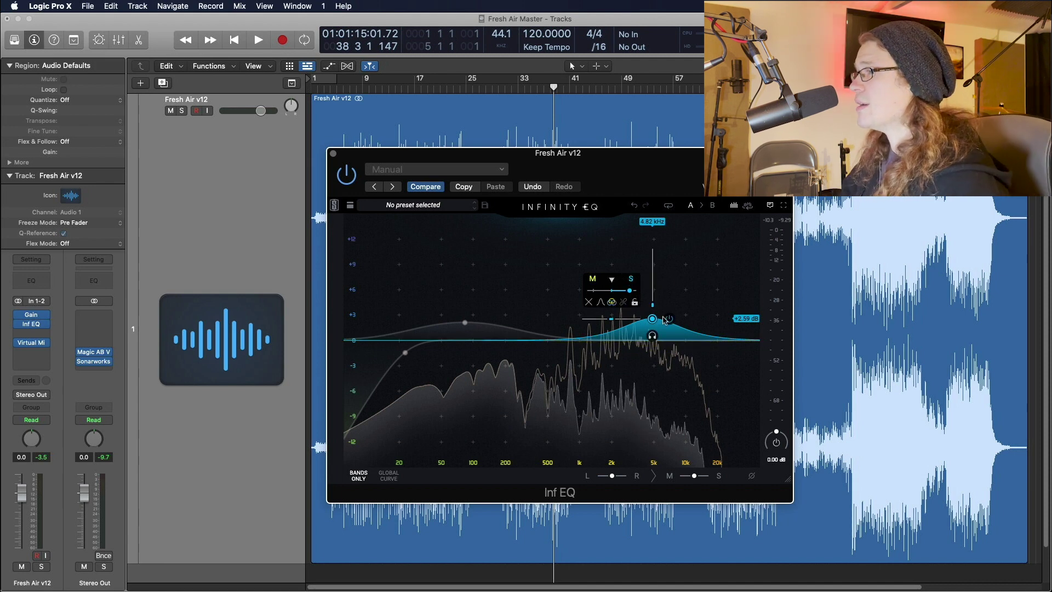
- Audition the side band during playback, including bypassed, and broaden it around 3.37 kHz with a boost of about +5.51 dB
left_click_drag(652, 319, 597, 303)
key("space")
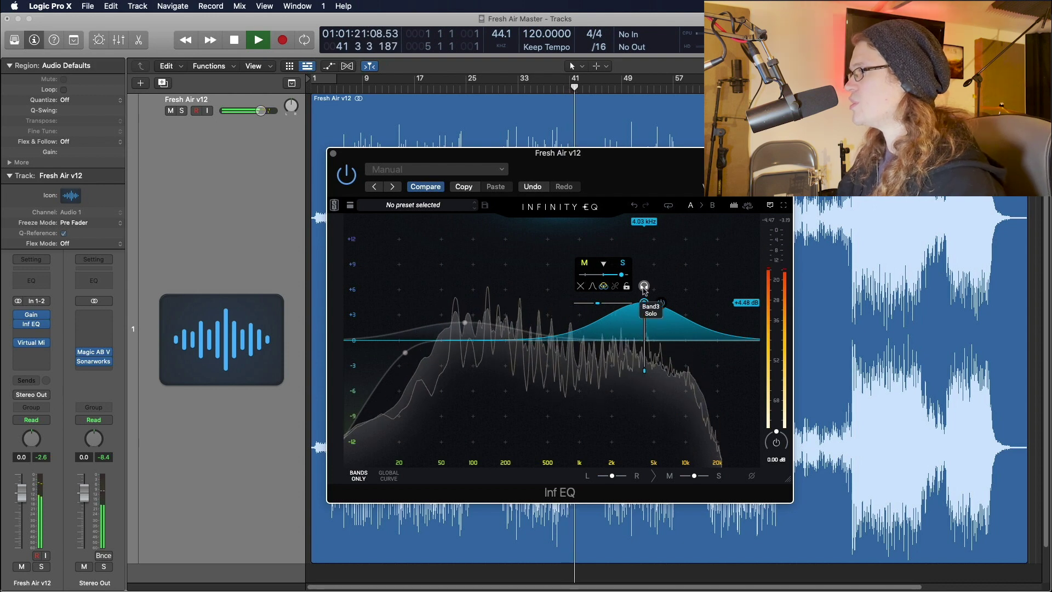
left_click_drag(644, 286, 626, 302)
mouse_move(616, 306)
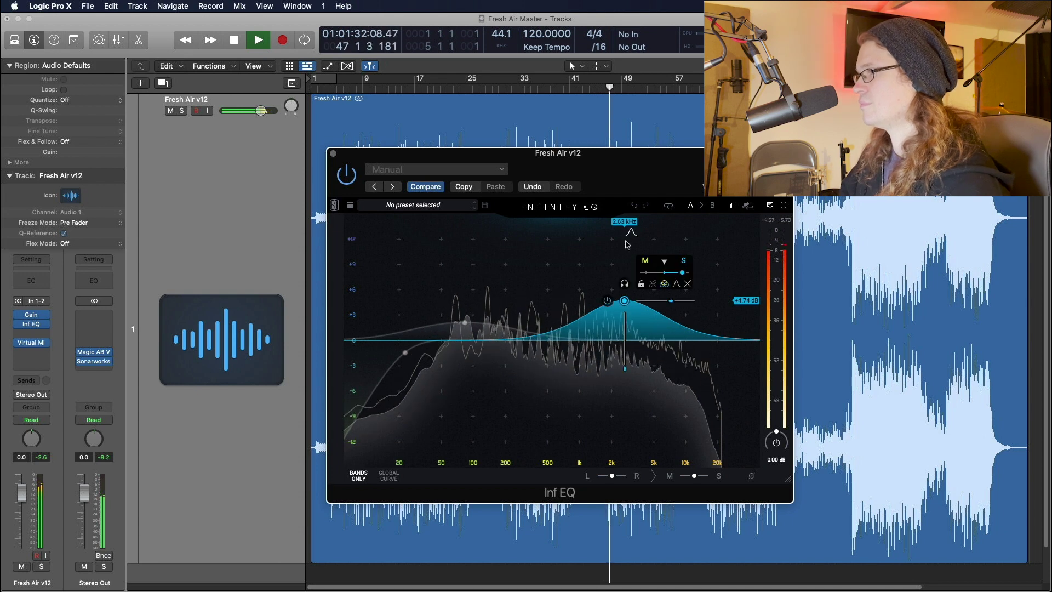
left_click(608, 302)
left_click(608, 302)
left_click_drag(625, 302, 691, 298)
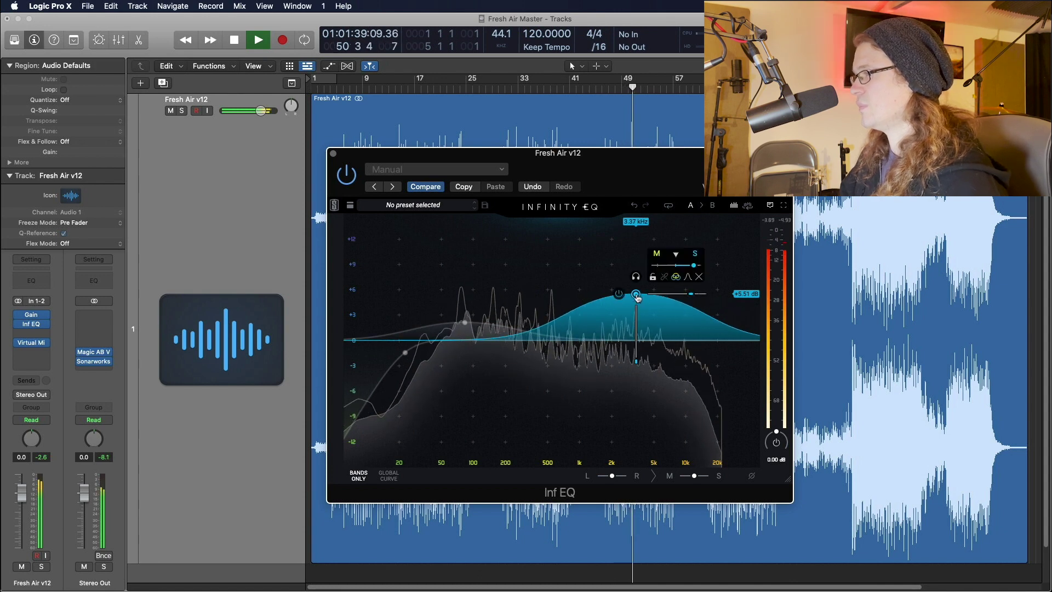
key("space")
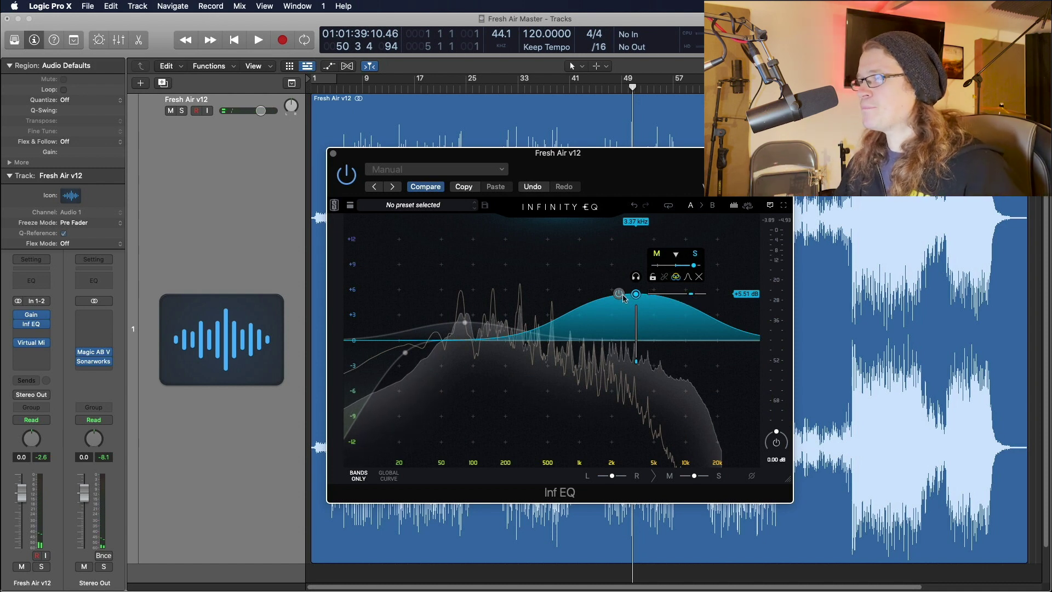
- Solo the sides with Inf EQ's output mid/side balance at 100%, play a short passage, and return the balance to centre
left_click_drag(694, 476, 710, 476)
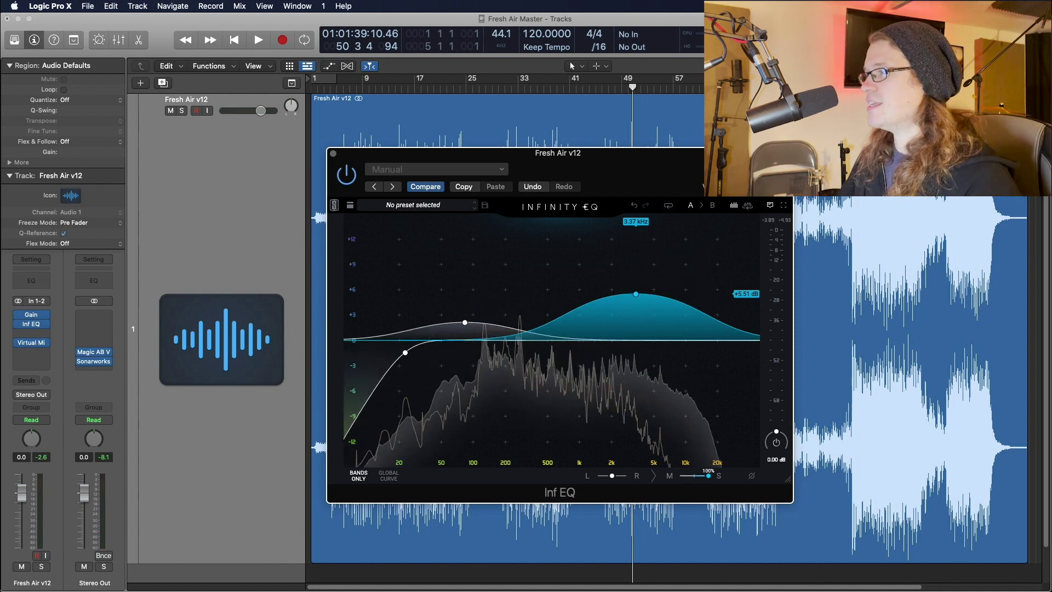
key("space")
key("space")
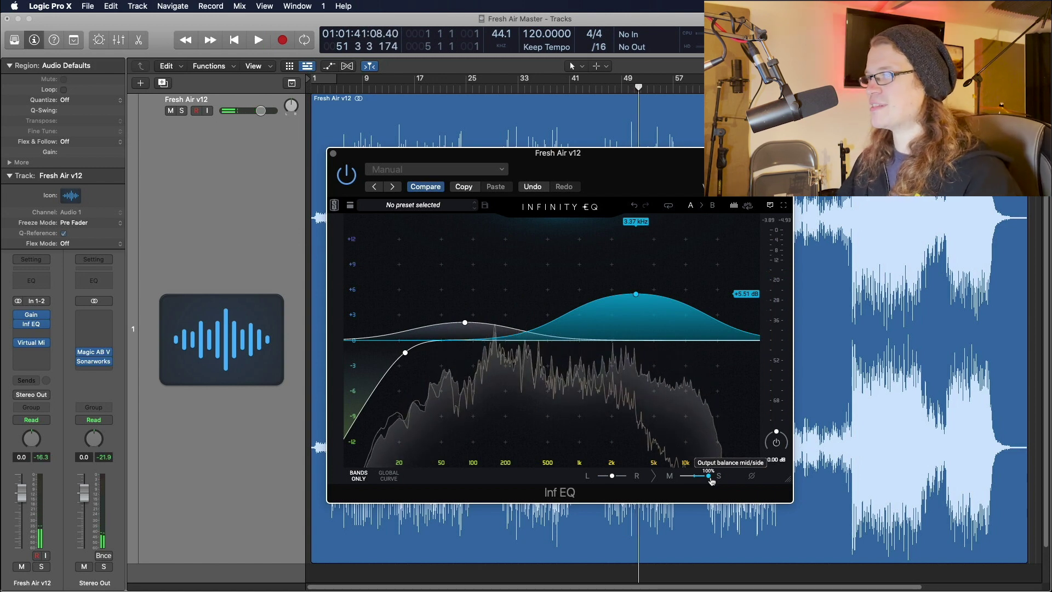
left_click_drag(710, 477, 695, 476)
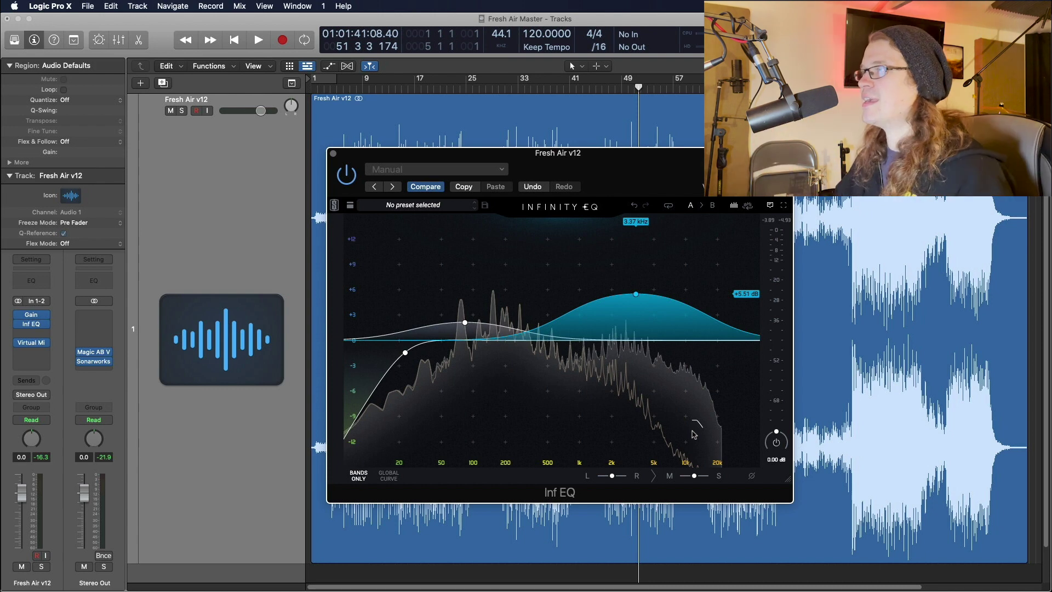
mouse_move(471, 321)
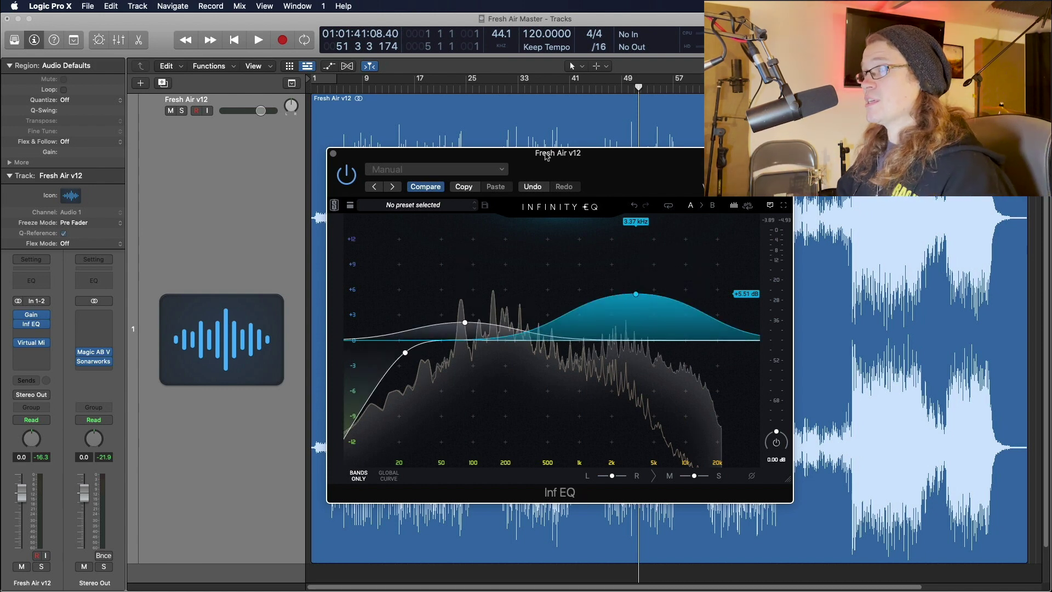
- Play the song and compare the mix with the reference in Magic AB V2, finishing on the mix, then close it
key("space")
mouse_move(99, 365)
left_click(99, 365)
left_click(745, 435)
left_click(732, 431)
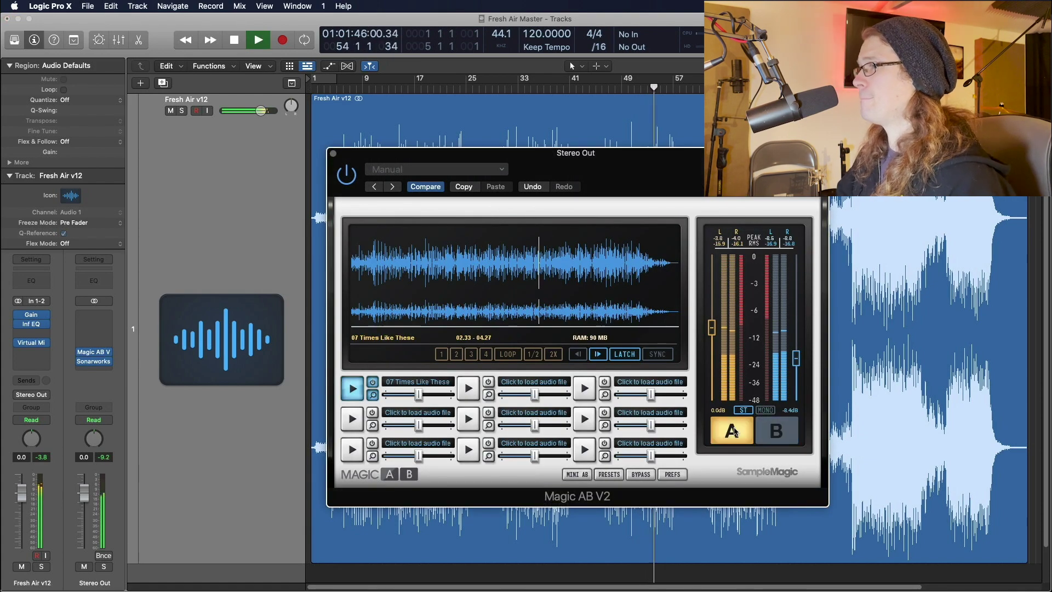
left_click(333, 154)
left_click(334, 154)
- During playback, toggle the bypass of the Fresh Air v12 inserts from Virtual Mix Rack up to Gain, then stop
key("space")
key("space")
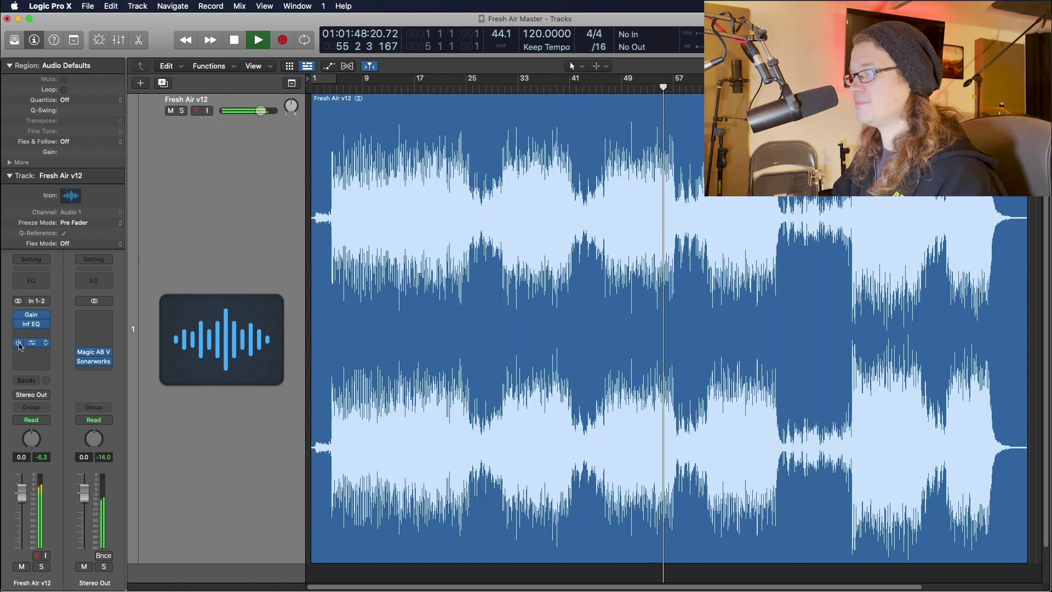
left_click_drag(18, 344, 20, 315)
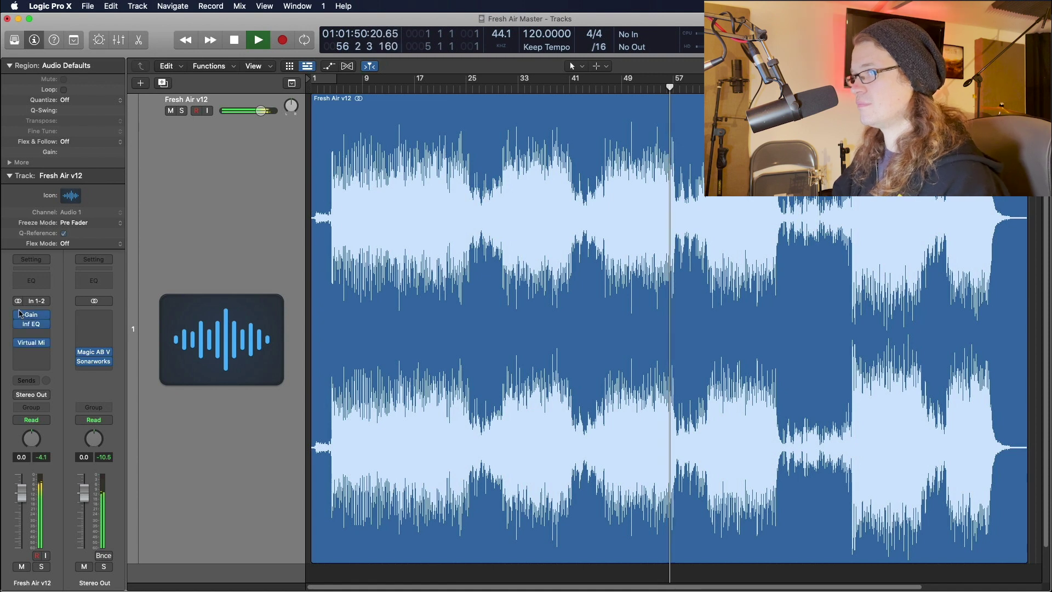
key("space")
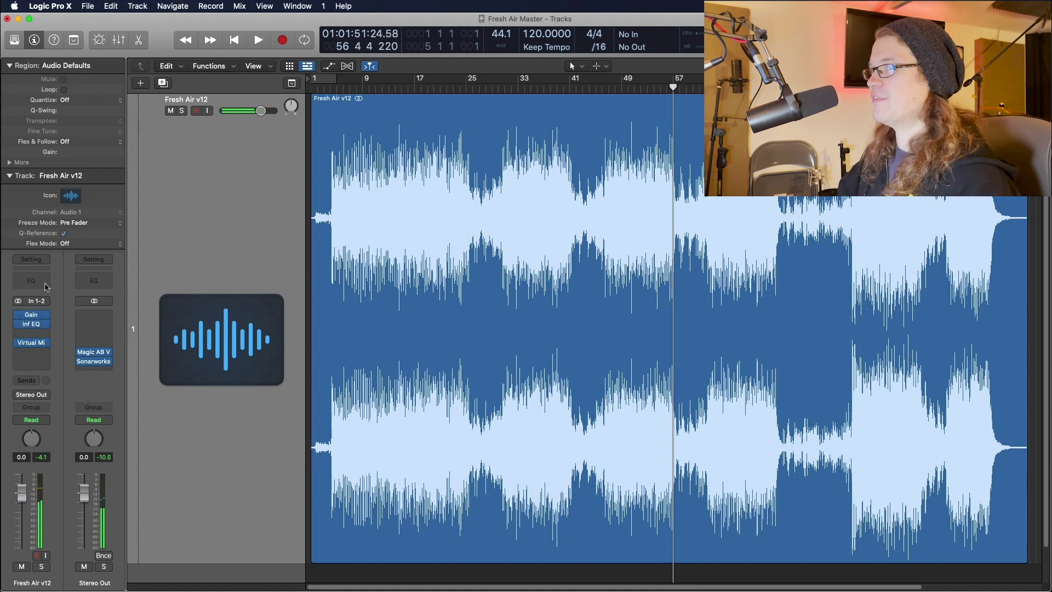
- Insert a stereo Slate Digital FG-X below Virtual Mix Rack on the Fresh Air v12 track and move its window higher
left_click(34, 364)
mouse_move(82, 541)
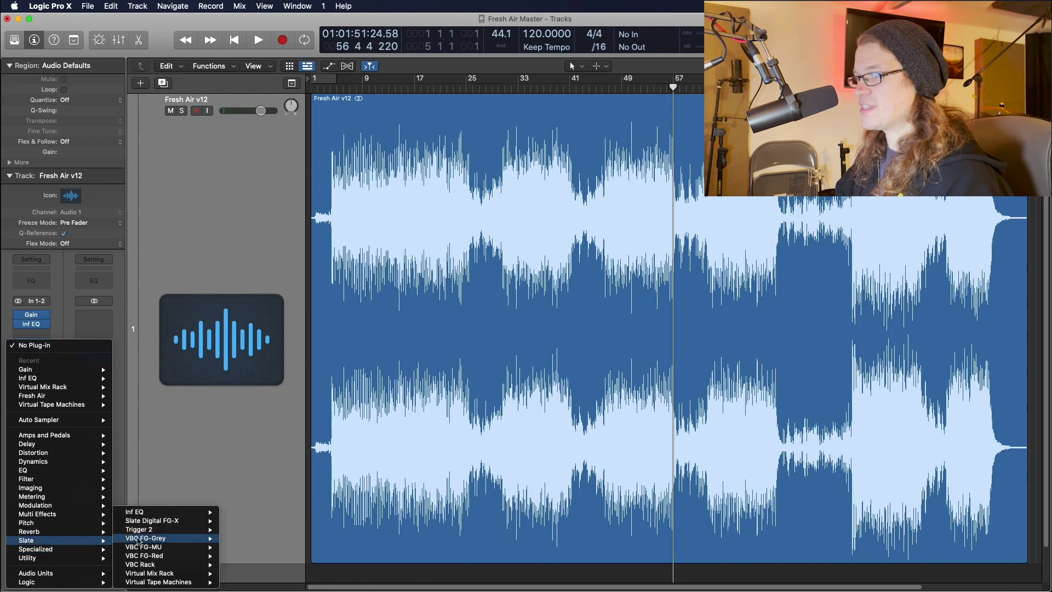
mouse_move(175, 524)
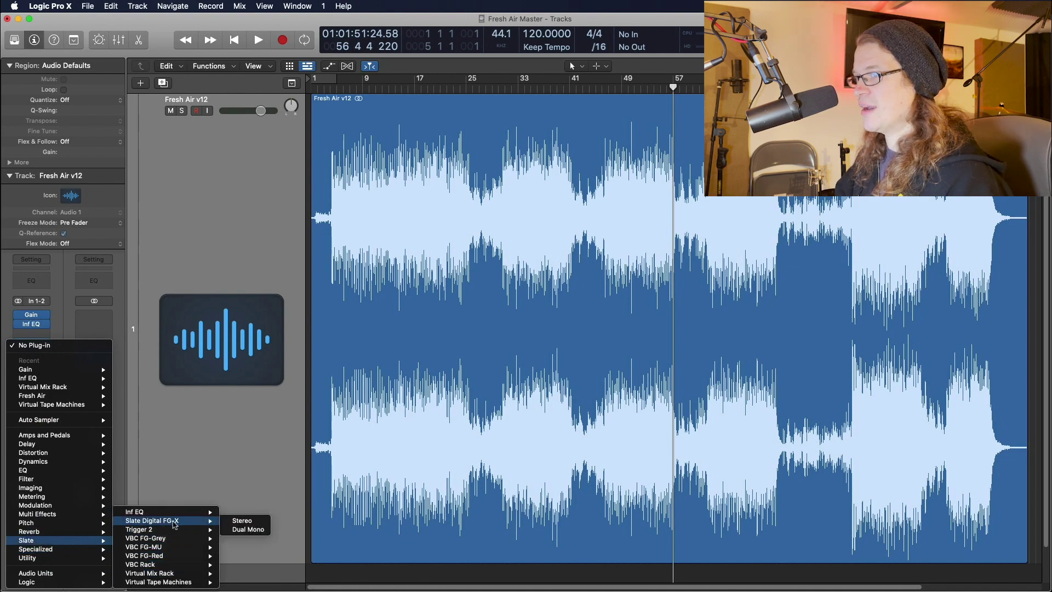
left_click(242, 522)
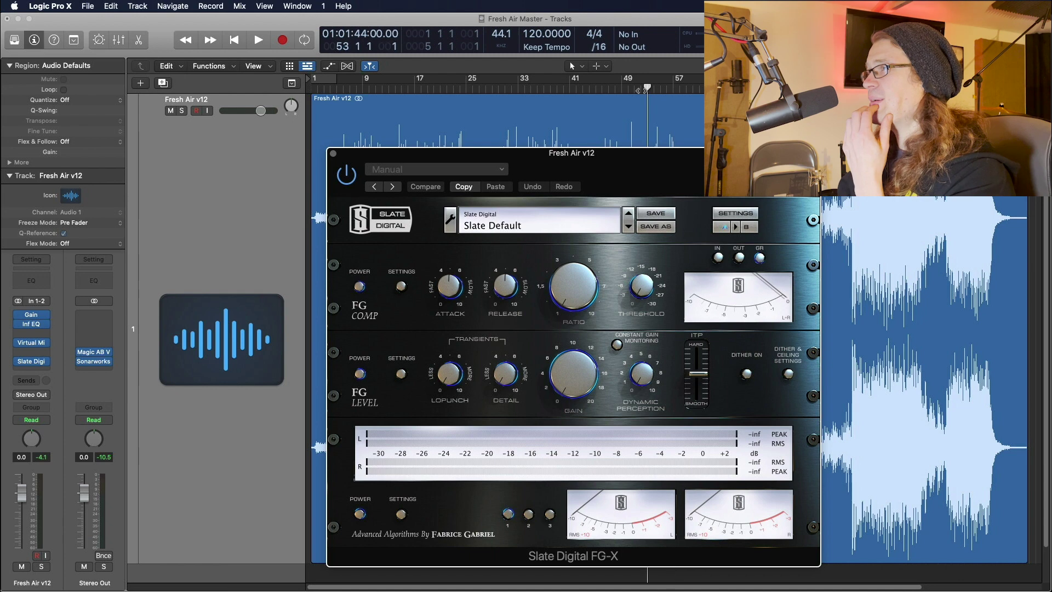
left_click_drag(617, 148, 604, 100)
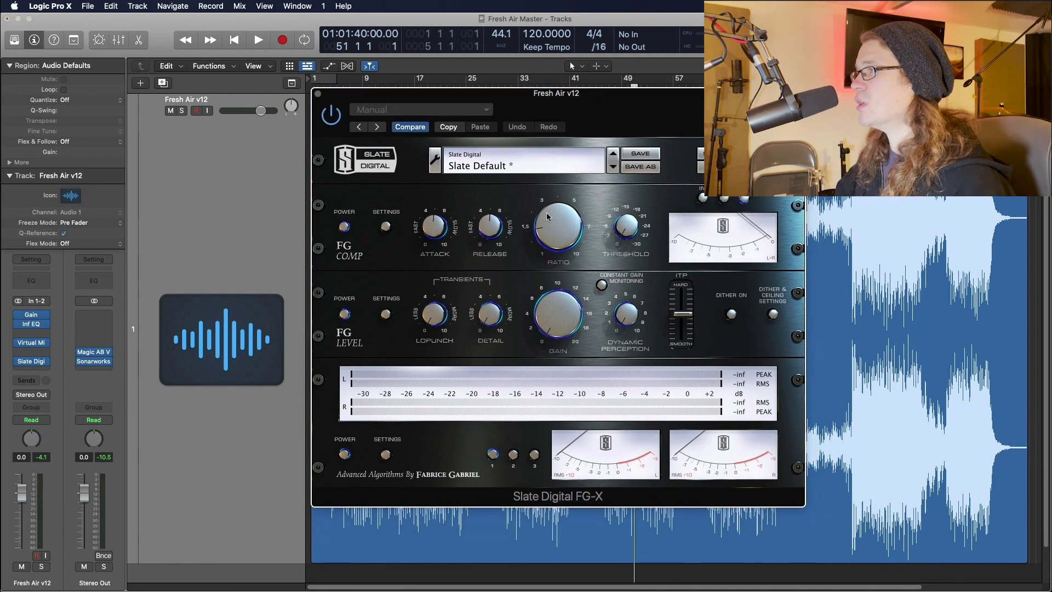
- Try the FG-X presets Steven's Mastering Loud and Steven's Mastering Smooth, switching FG Comp on for the Smooth preset
left_click_drag(547, 218, 548, 216)
key("space")
key("space")
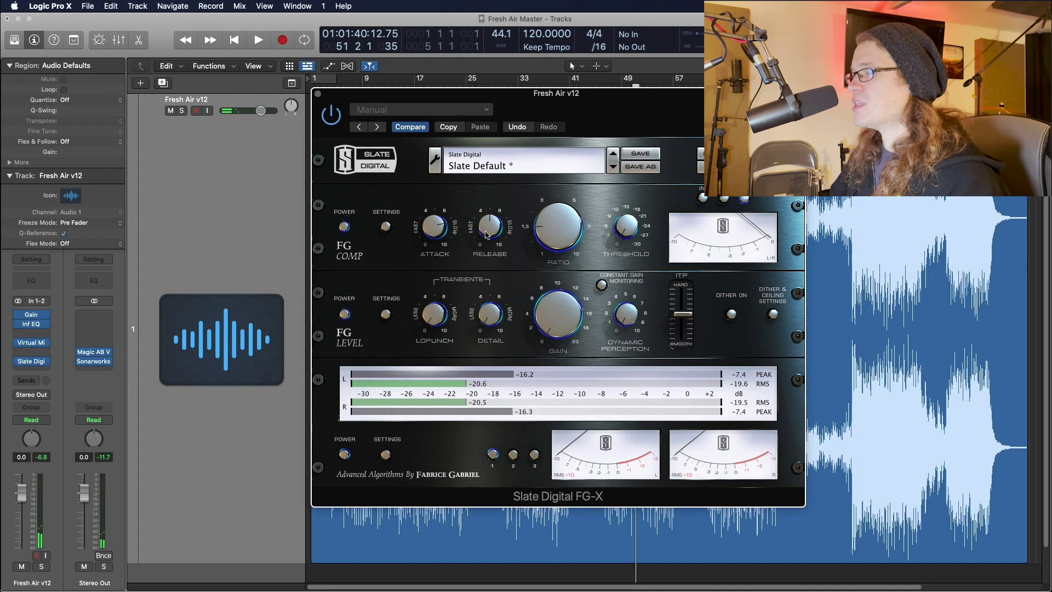
left_click(491, 167)
mouse_move(491, 168)
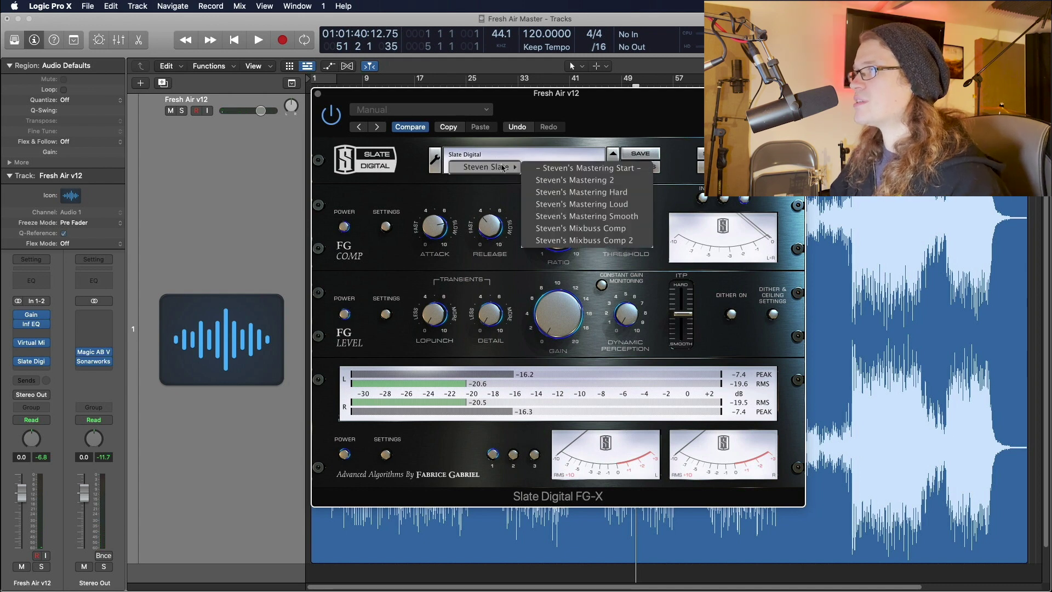
left_click(623, 206)
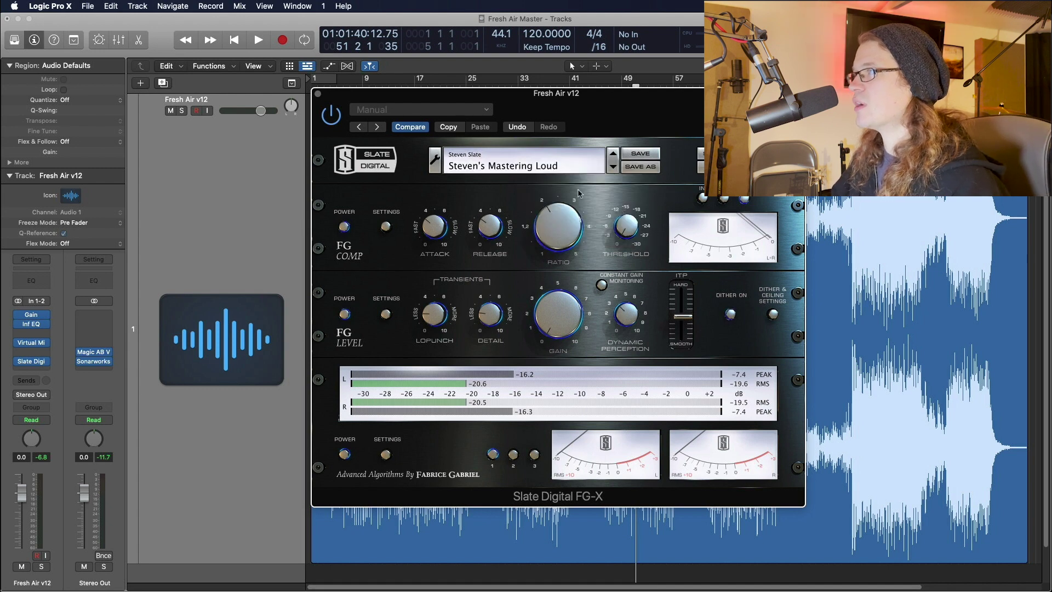
left_click(526, 171)
left_click(480, 229)
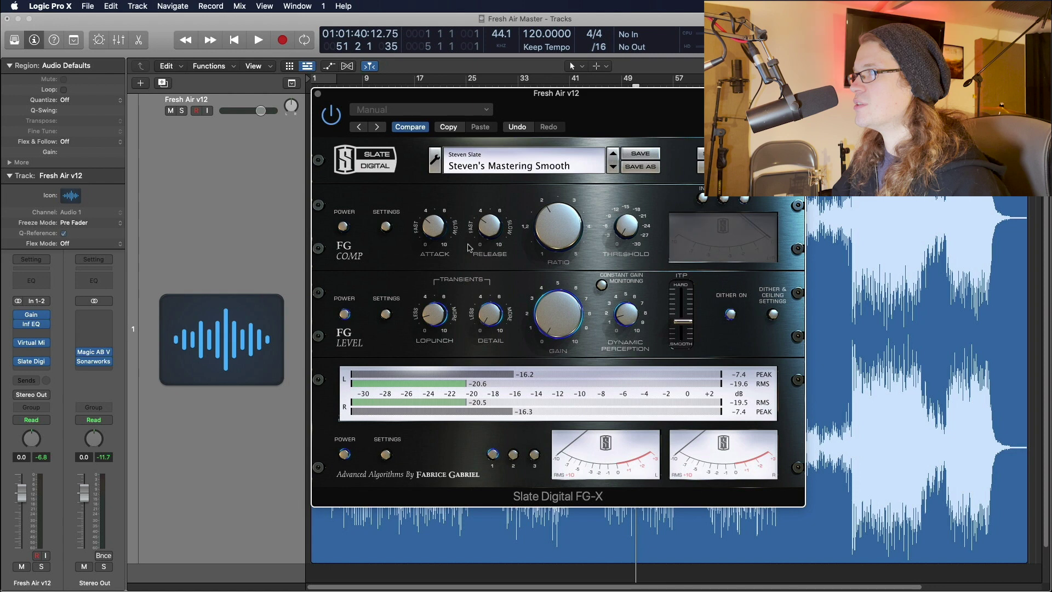
left_click(344, 227)
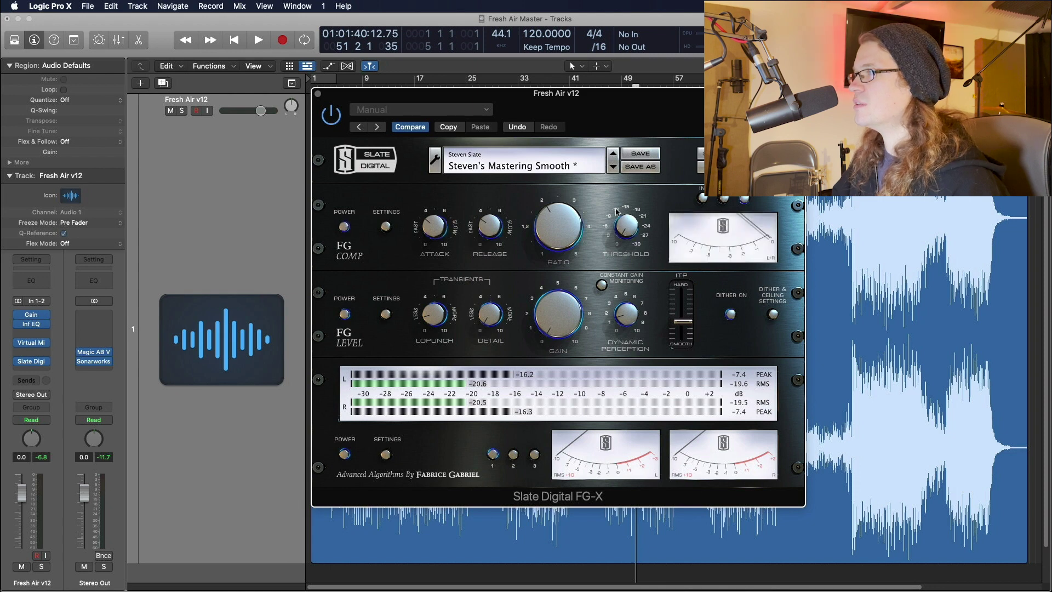
- Try Steven's Mastering 2, then load the Steven's Mixbuss Comp preset in FG-X
left_click(537, 167)
left_click(547, 177)
left_click(547, 174)
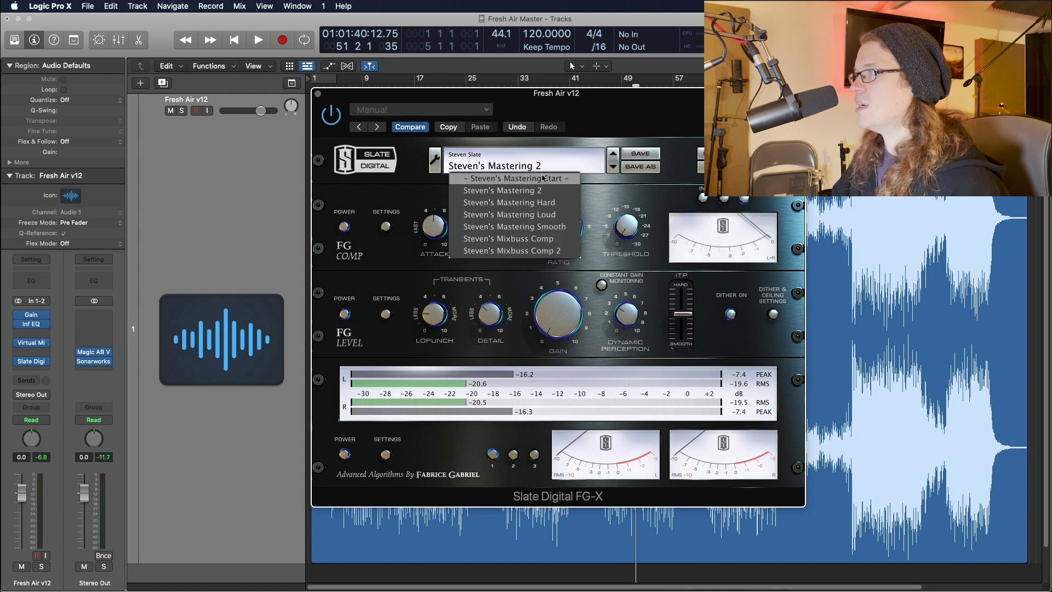
left_click(553, 255)
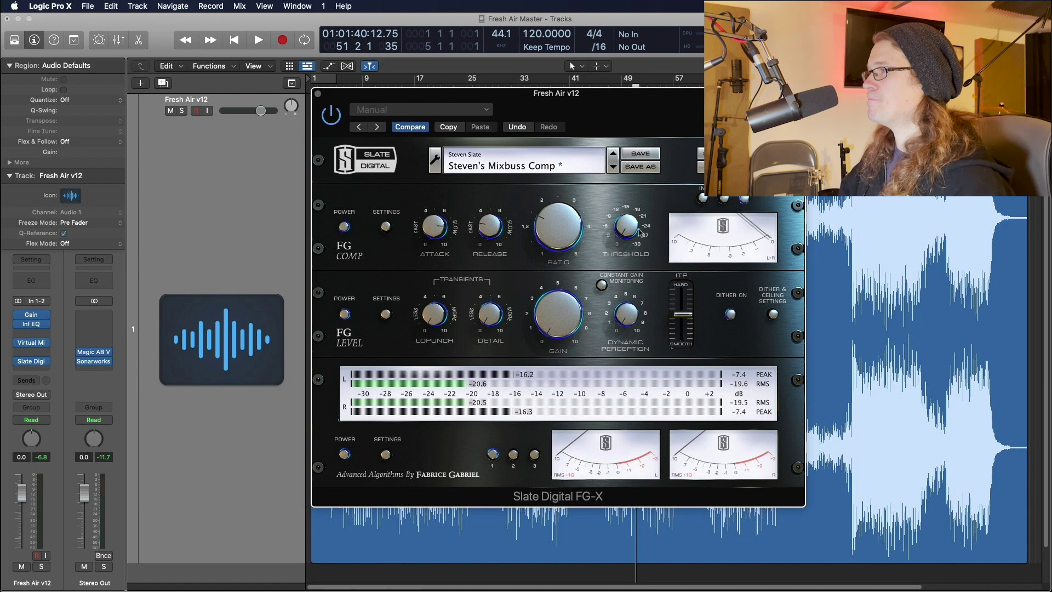
- Play the song through FG-X and switch FG Comp off and back on to compare the compression
key("space")
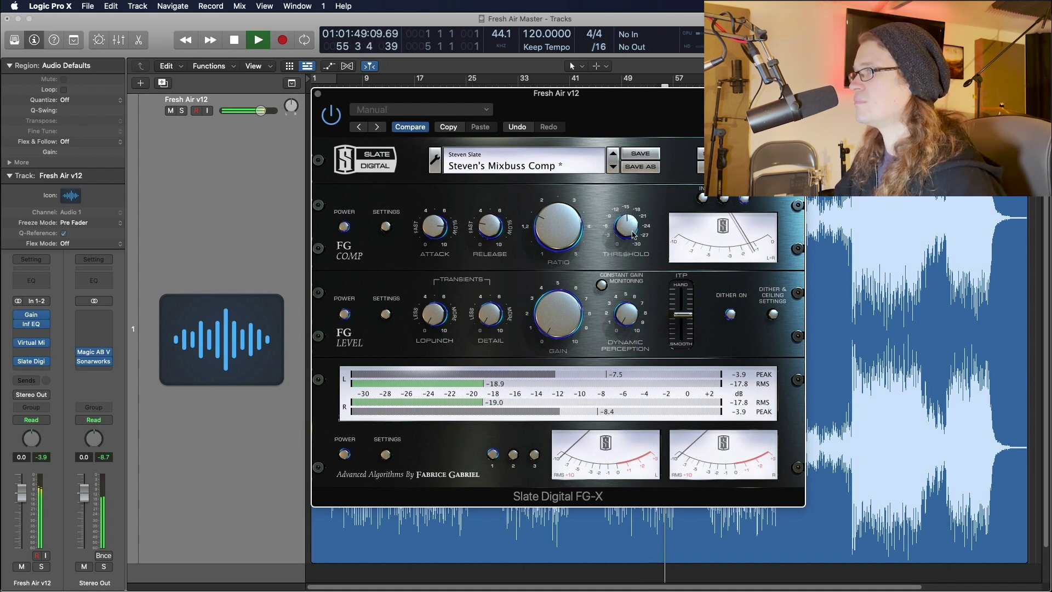
left_click(344, 226)
left_click(344, 226)
key("space")
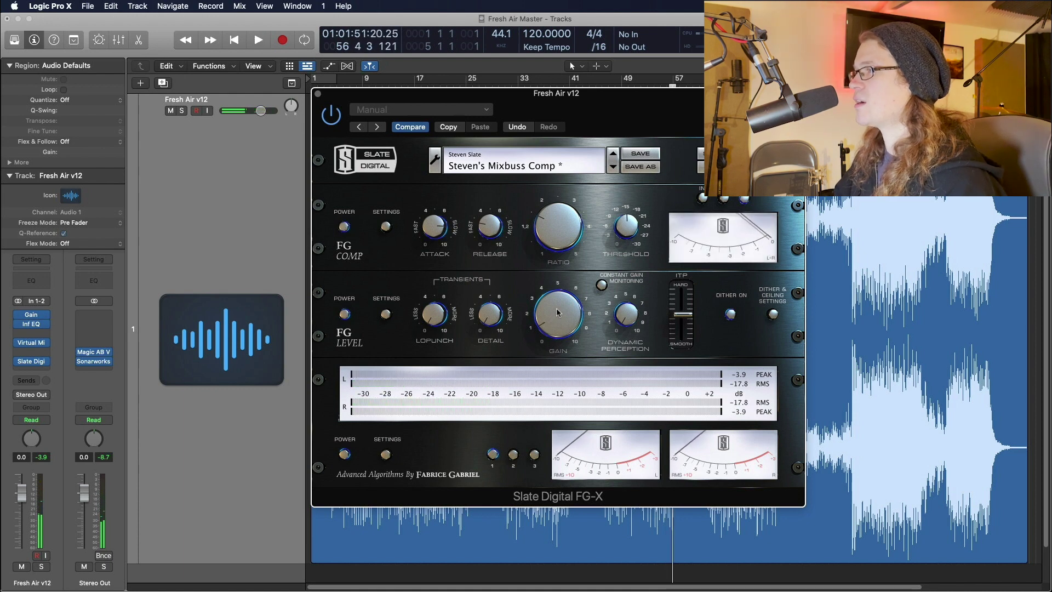
- Play from around bar 38 with FG-X active and bypassed, leave it active, and close its window
key("space")
left_click_drag(515, 94, 556, 163)
left_click(549, 92)
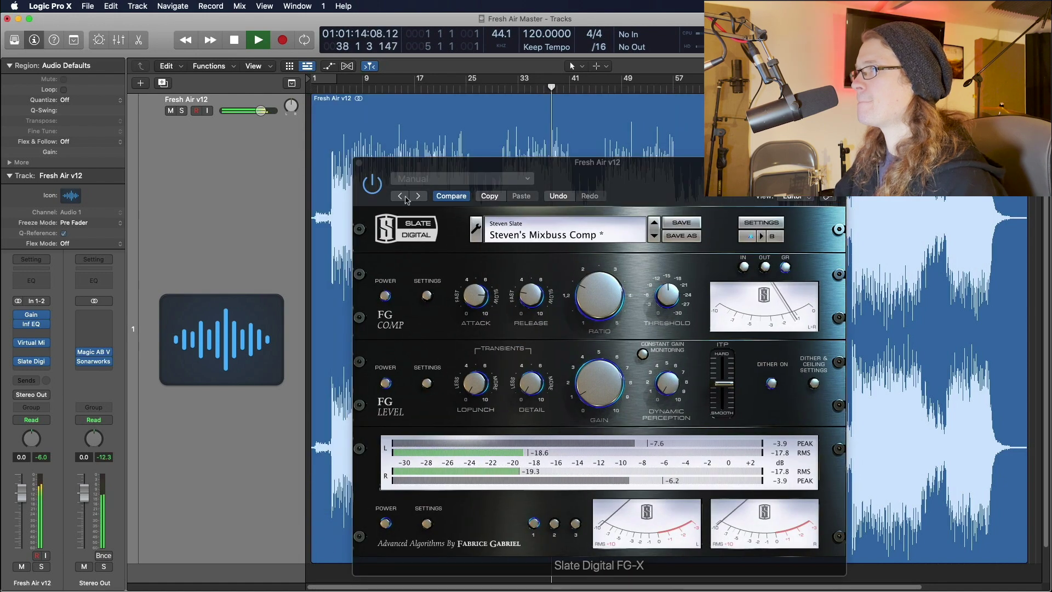
left_click(372, 189)
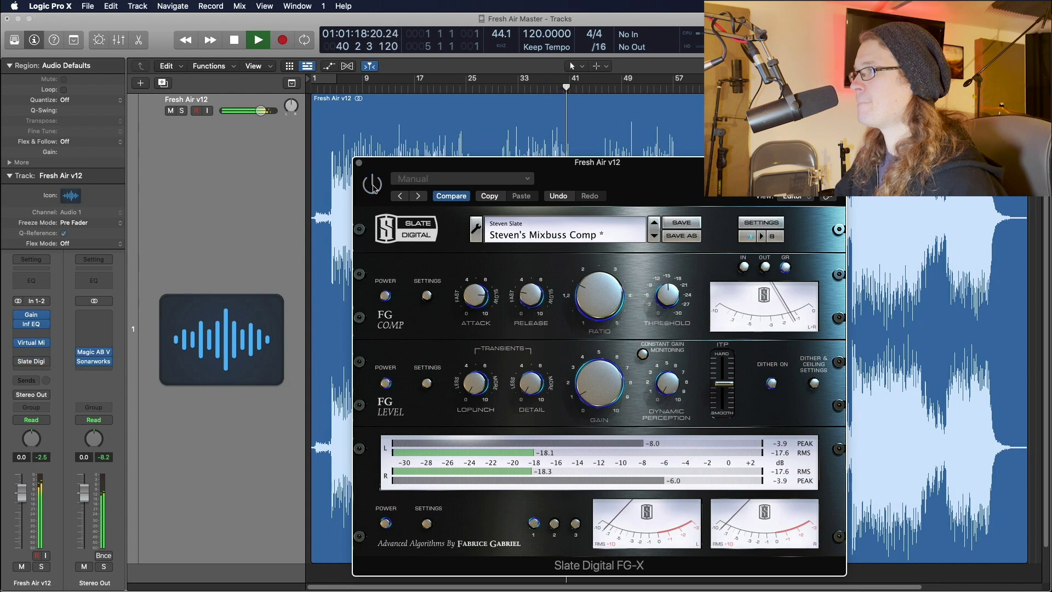
key("space")
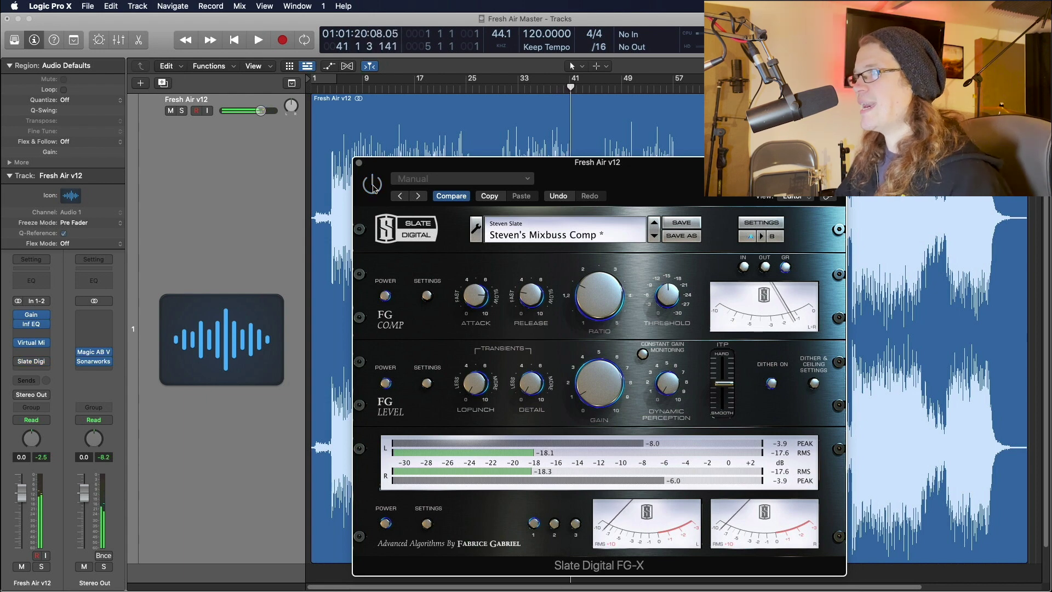
left_click_drag(641, 176, 584, 161)
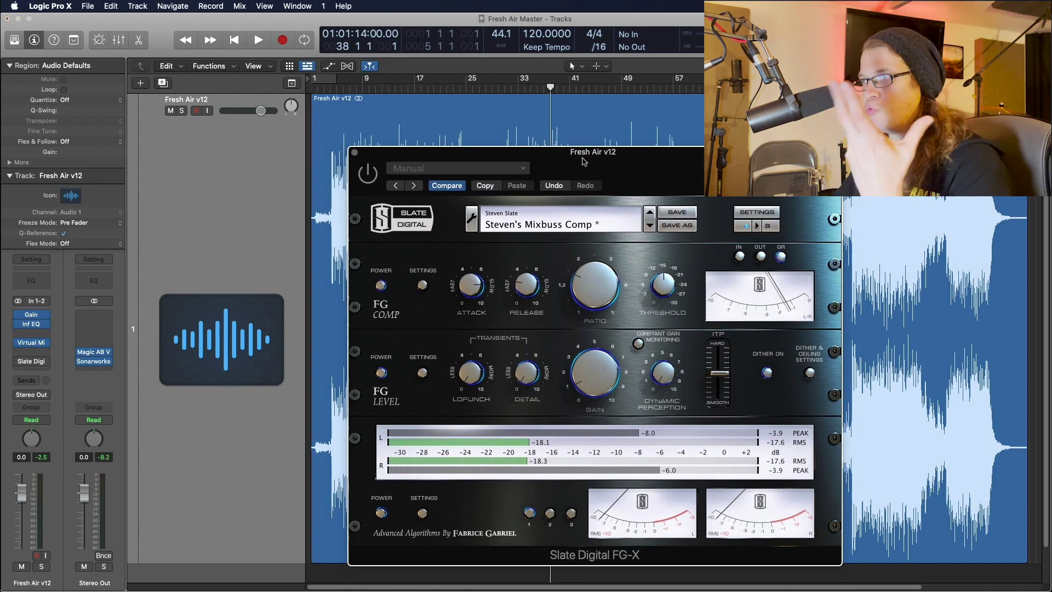
left_click_drag(583, 160, 584, 155)
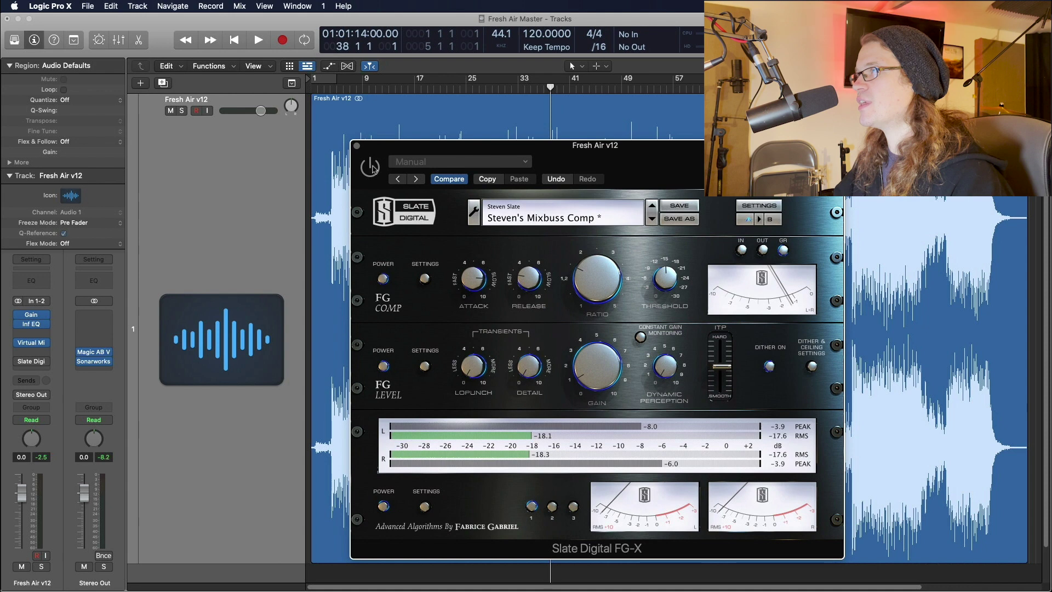
key("space")
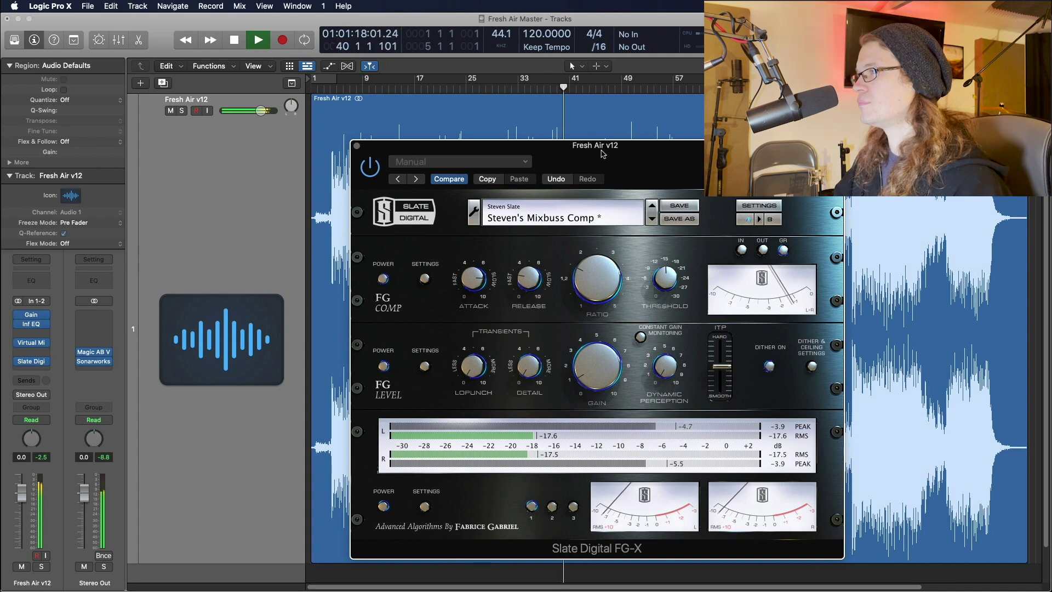
key("space")
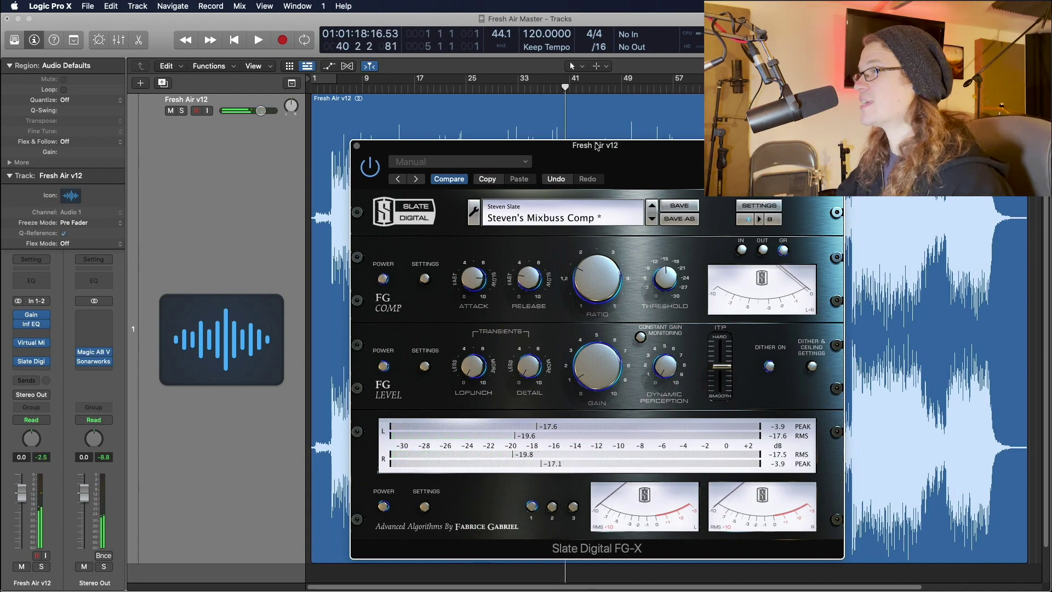
left_click(357, 146)
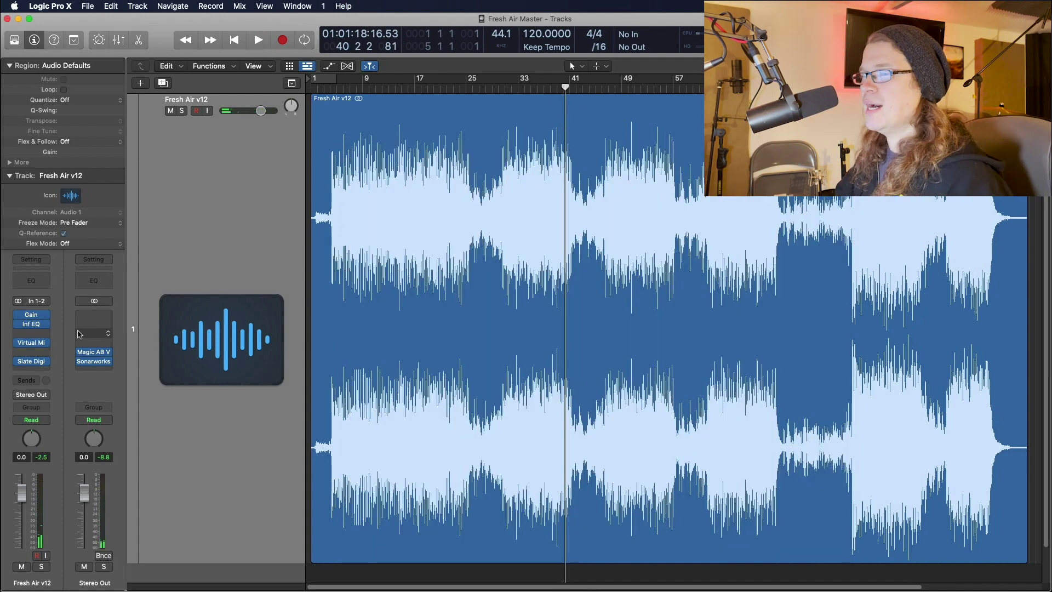
- Open Virtual Mix Rack and add the New York harmonics module after AirEQ Earth
left_click(32, 342)
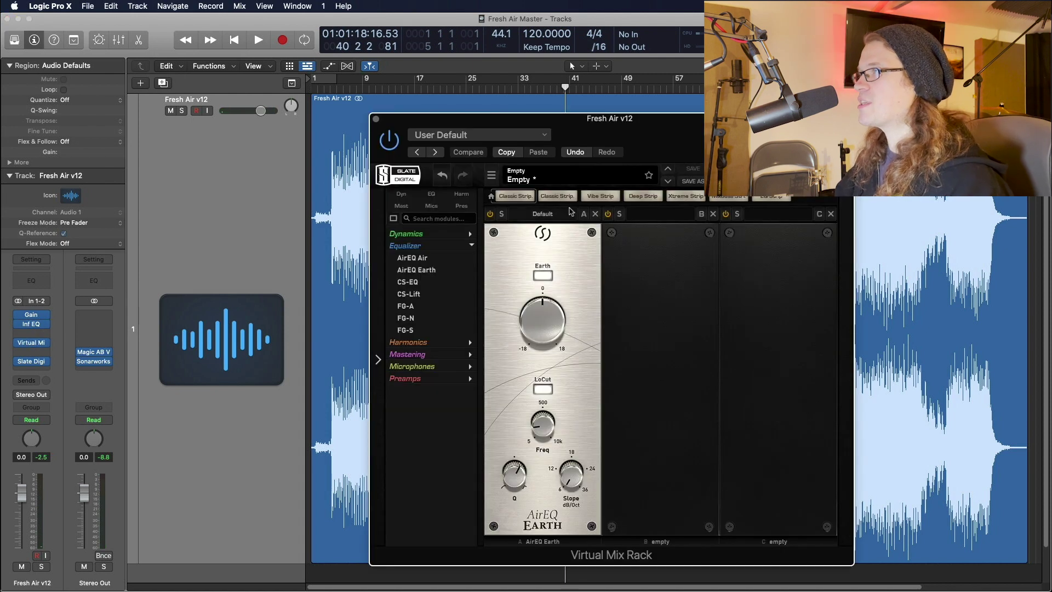
left_click(441, 218)
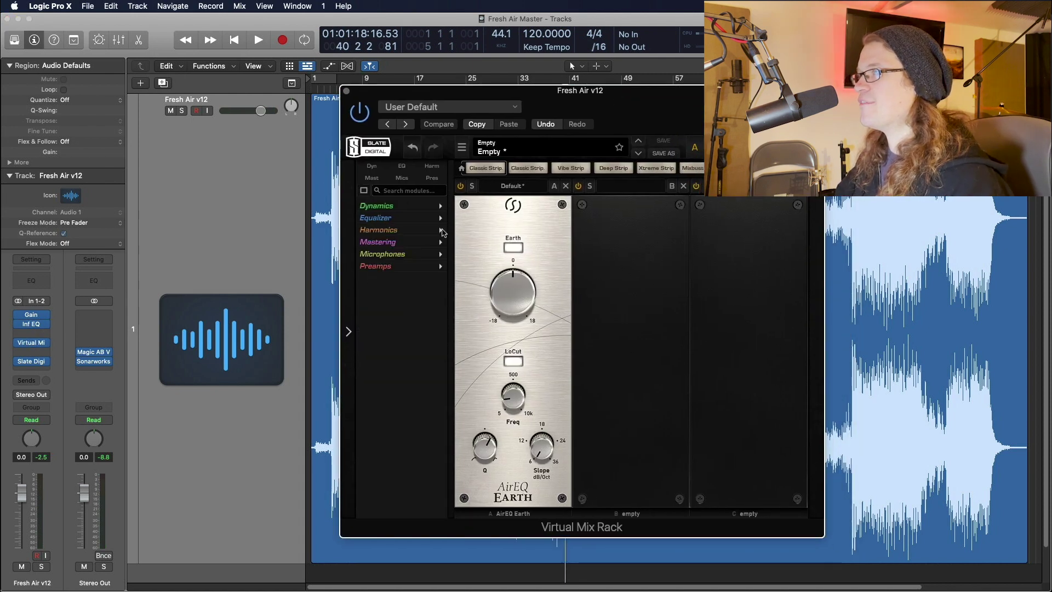
left_click(442, 230)
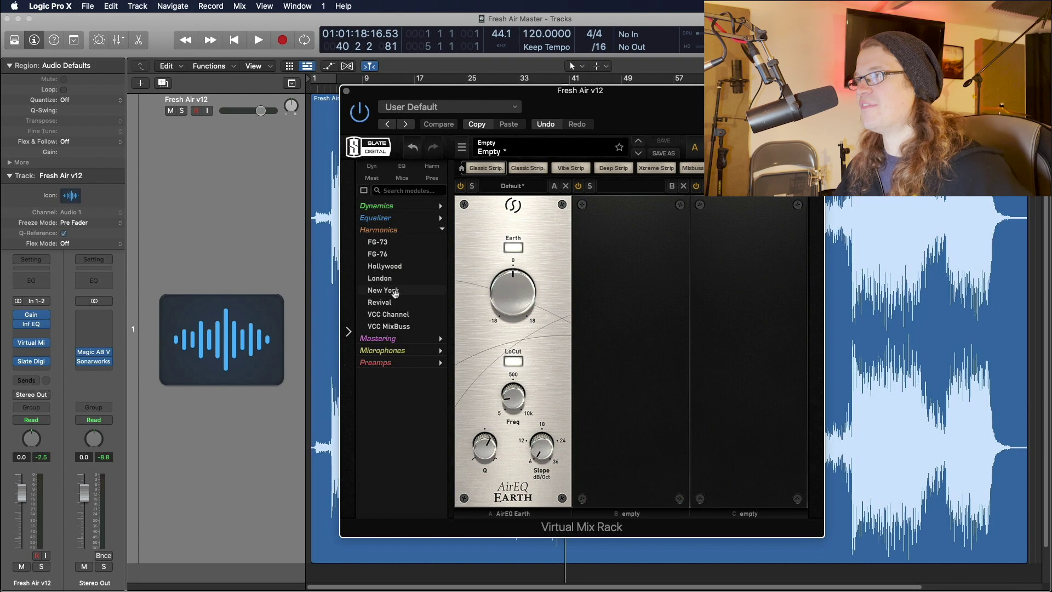
left_click(391, 291)
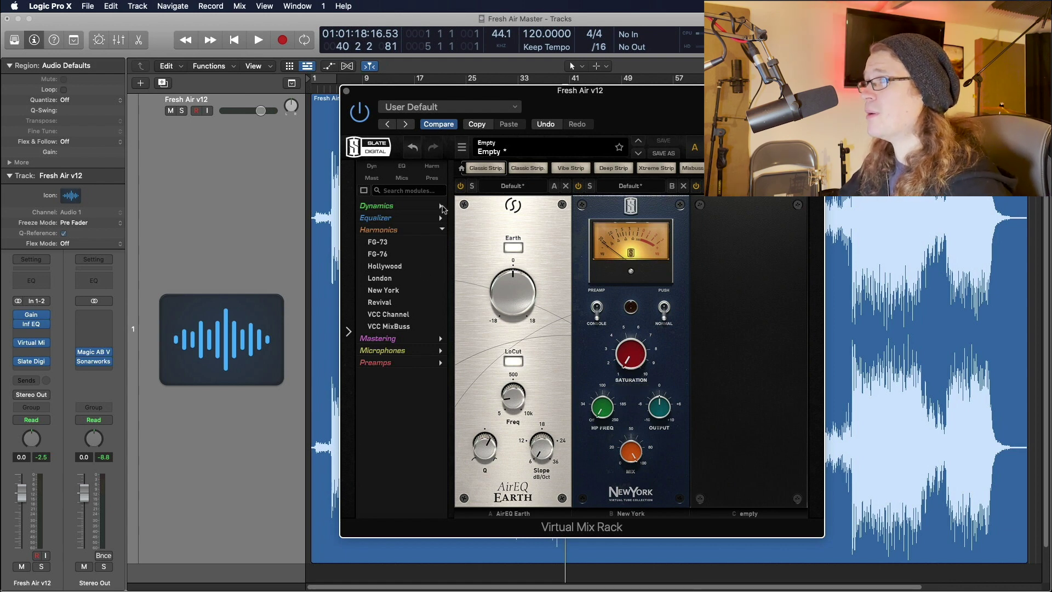
- Add the FG-Bomber dynamics module in the third rack slot and move New York ahead of AirEQ Earth
left_click(442, 207)
left_click_drag(401, 280, 577, 284)
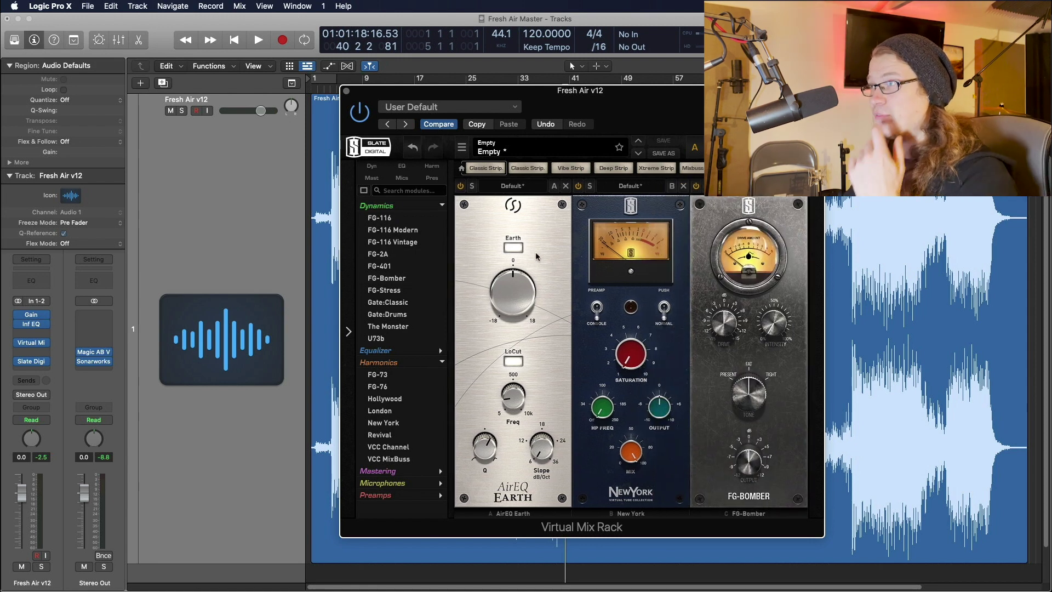
left_click_drag(629, 214, 513, 213)
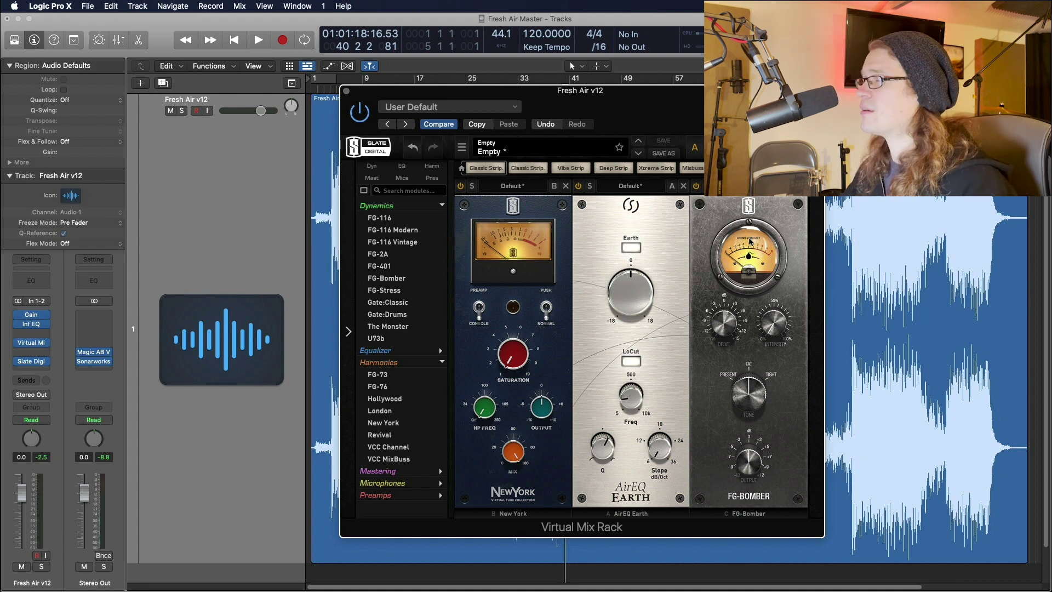
- Play the song, raise New York's saturation to 3.67, and compare the module bypassed and active
key("space")
left_click_drag(519, 355, 519, 321)
left_click_drag(544, 94, 535, 145)
left_click(455, 237)
left_click(455, 237)
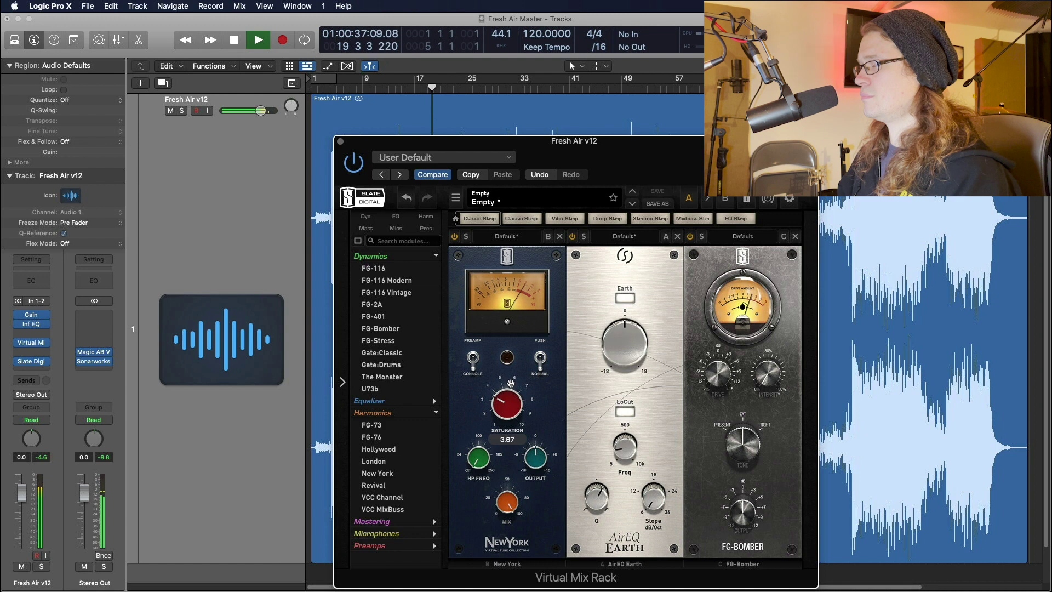
left_click(455, 238)
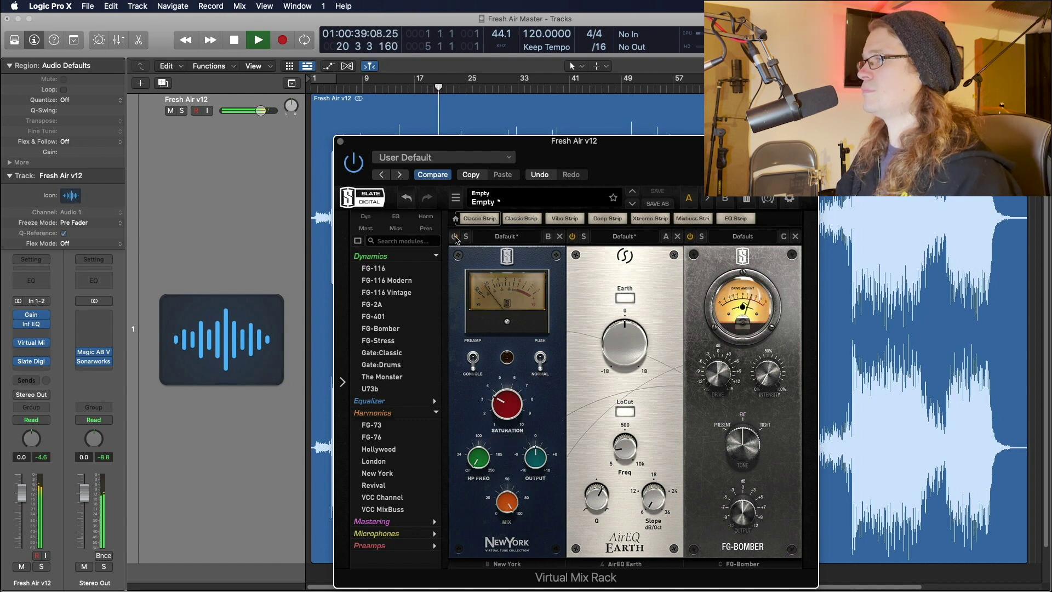
left_click(455, 238)
key("space")
- Set FG-Bomber's intensity to 40.8% during playback and switch the module off and back on to compare
key("space")
left_click_drag(718, 377, 769, 328)
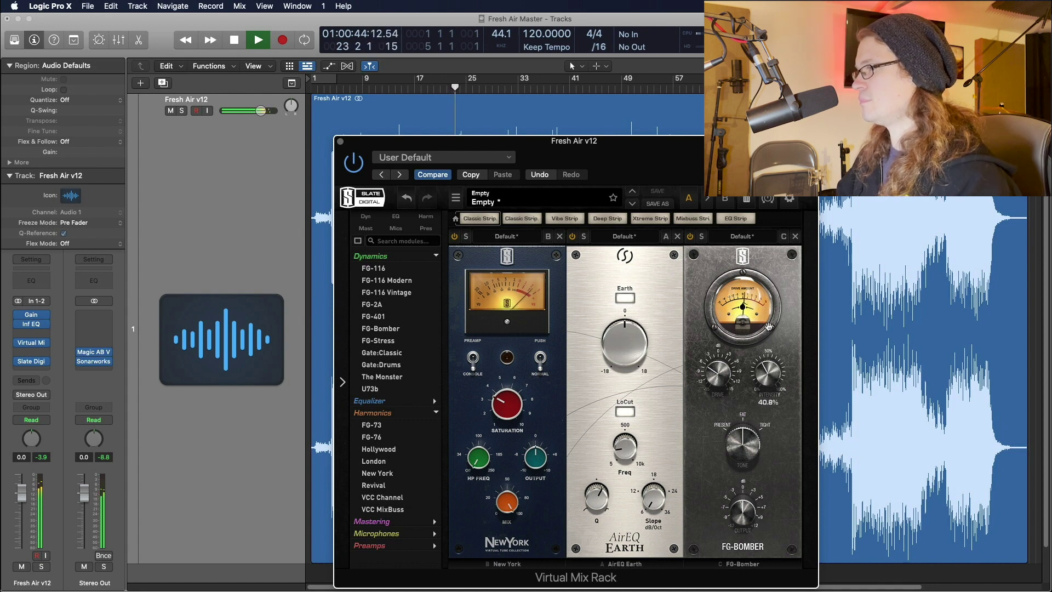
left_click(690, 237)
left_click(690, 239)
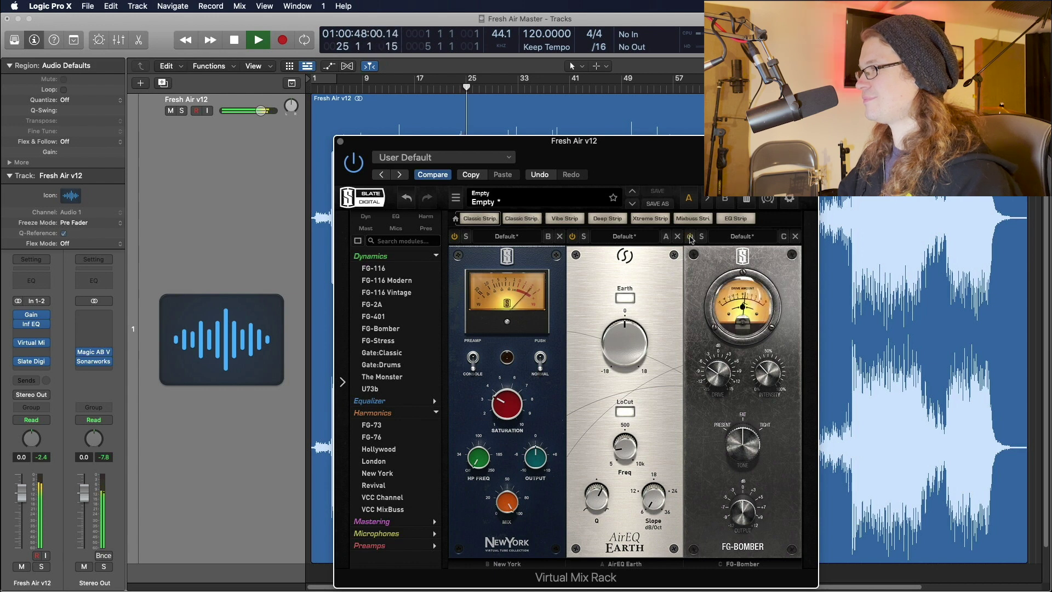
key("space")
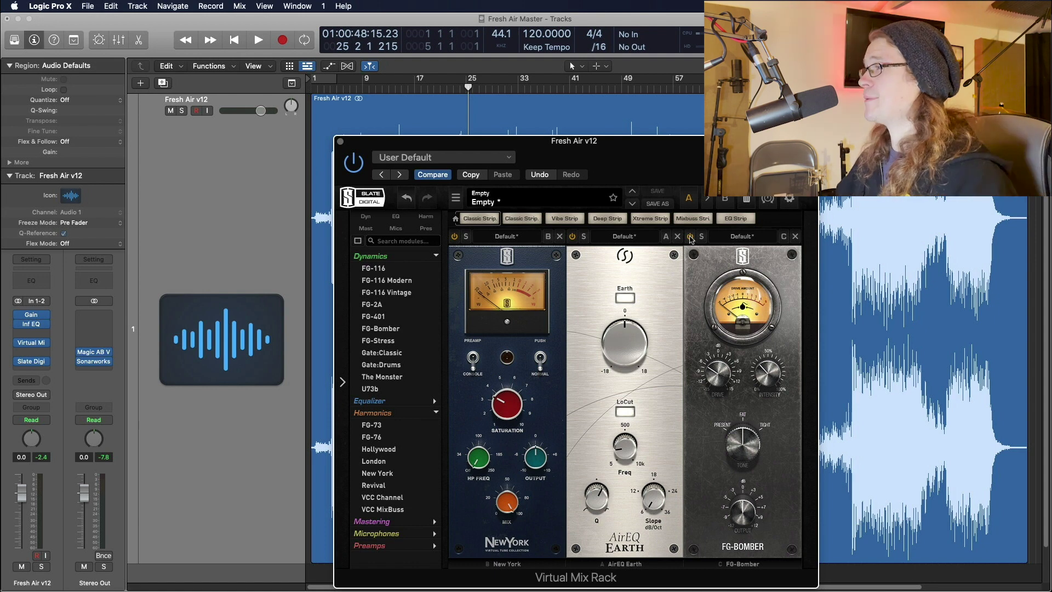
- Play the song with the whole Virtual Mix Rack bypassed and active, leave it active, and close its window
key("space")
left_click_drag(582, 148, 613, 232)
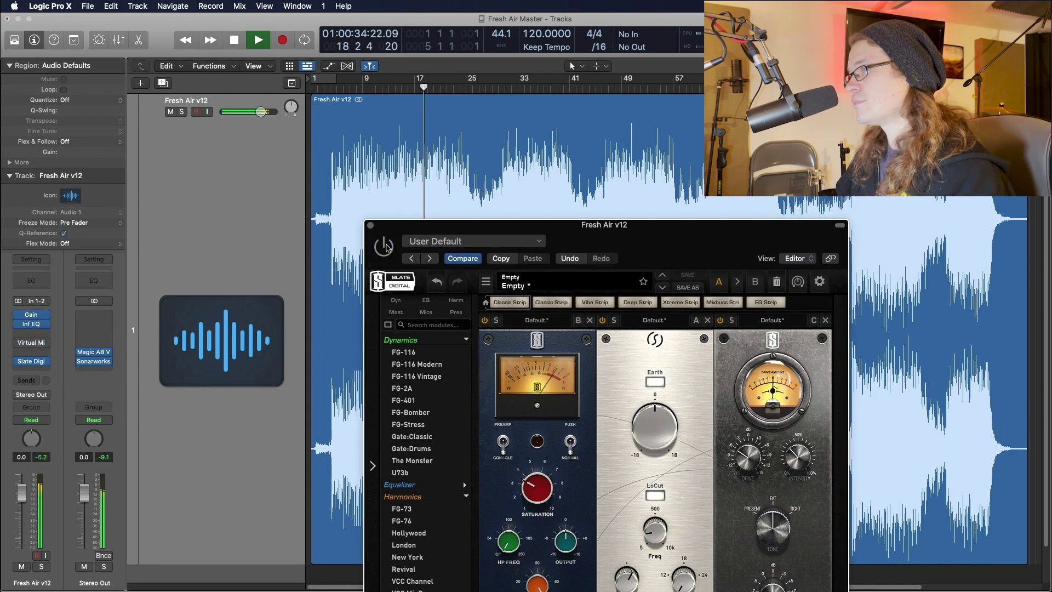
left_click_drag(575, 225, 604, 149)
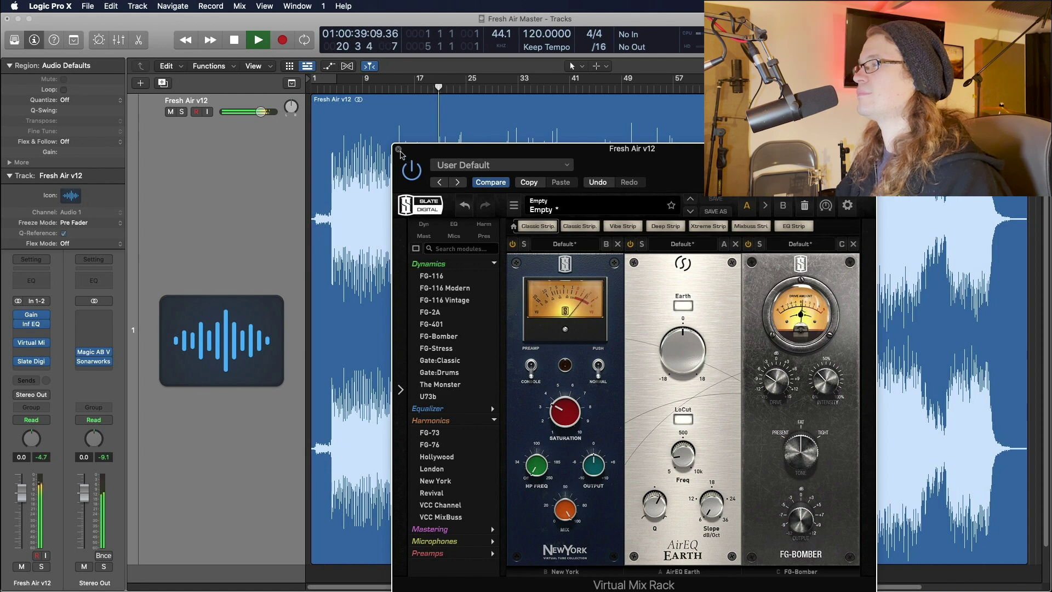
left_click(399, 150)
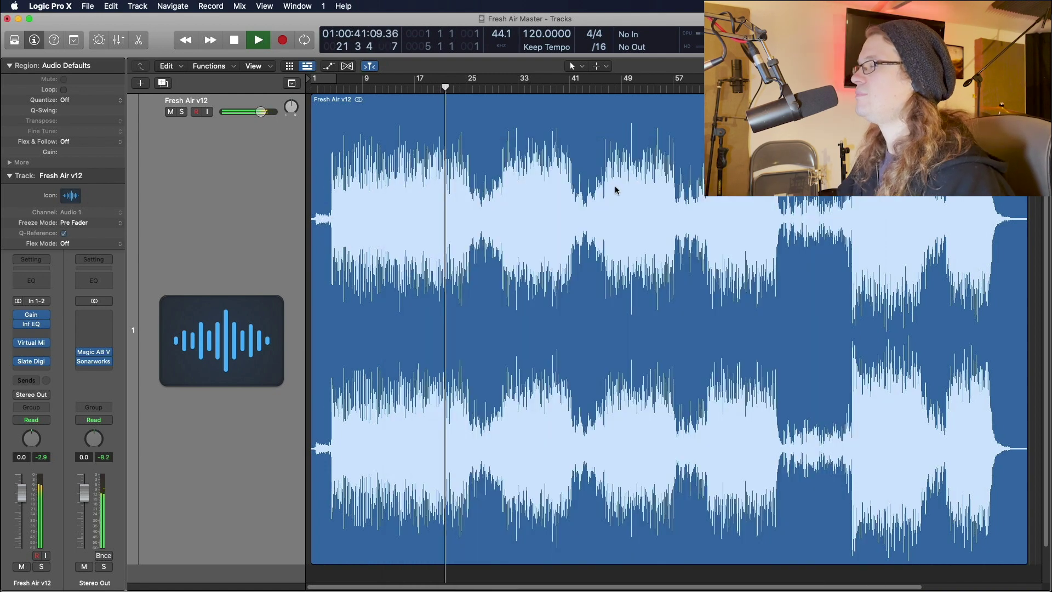
key("space")
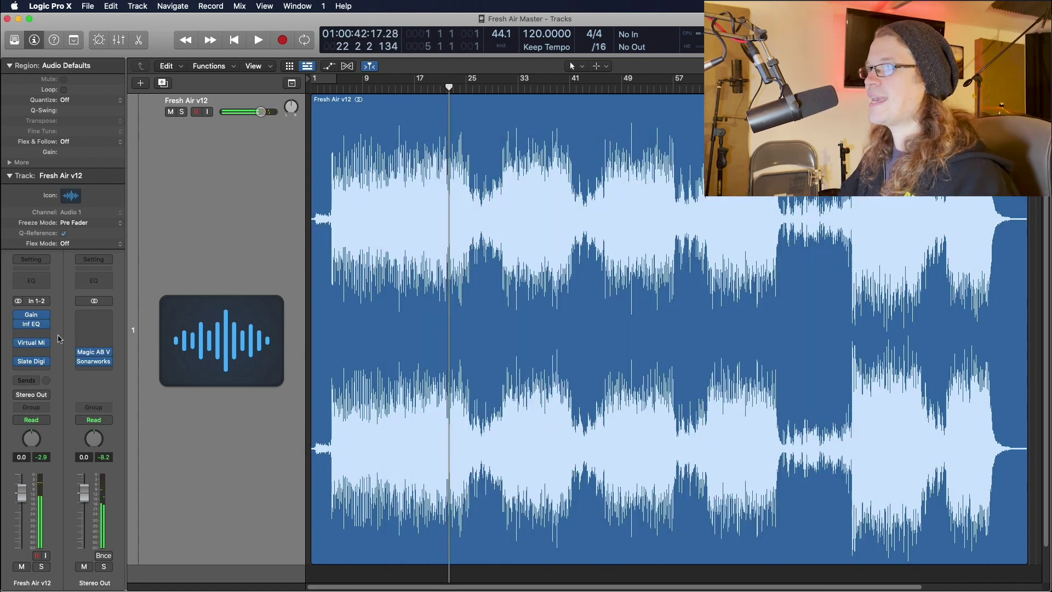
- Insert Fresh Air in stereo after FG-X on the Fresh Air v12 track, leave an empty slot between them, and reopen it
left_click(31, 352)
mouse_move(54, 411)
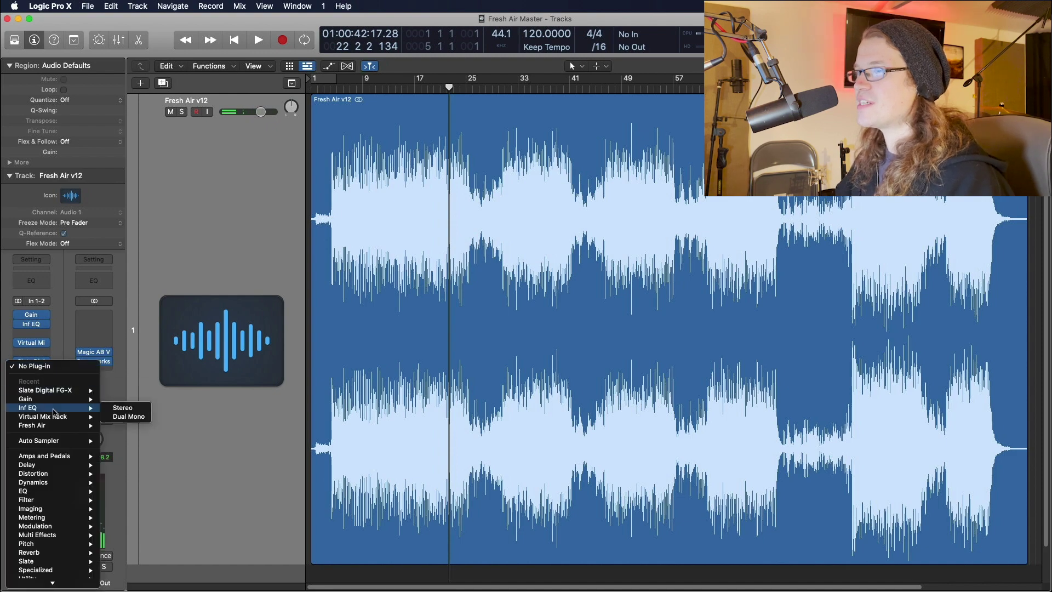
left_click(122, 426)
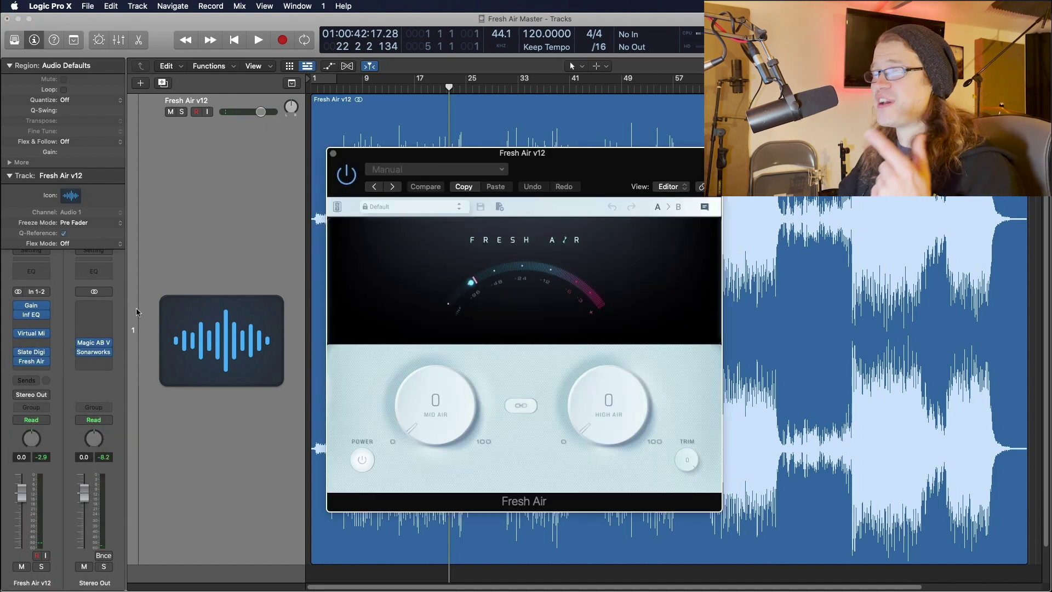
left_click(32, 366)
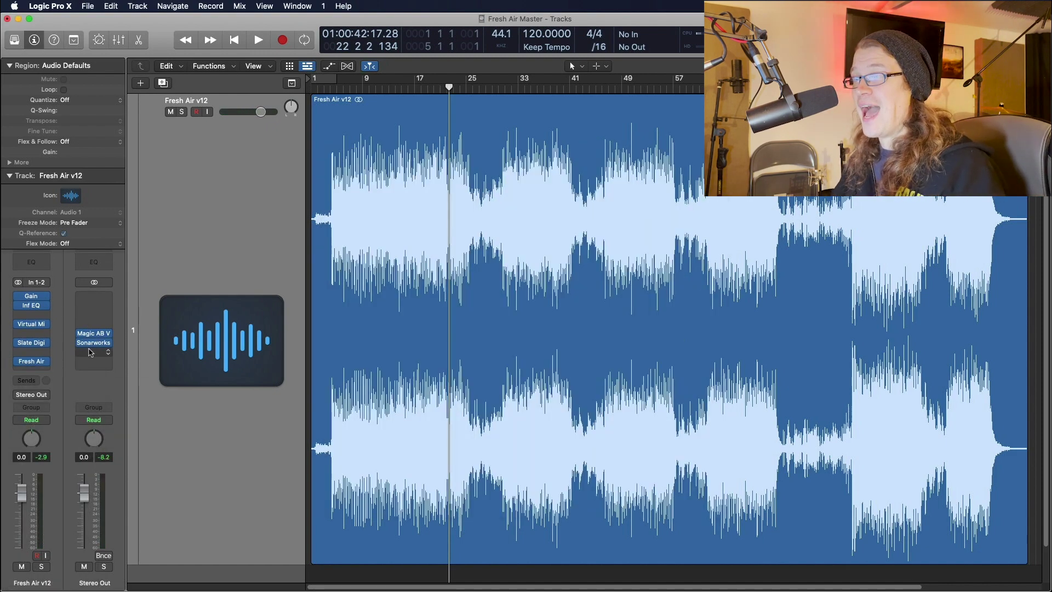
left_click(33, 363)
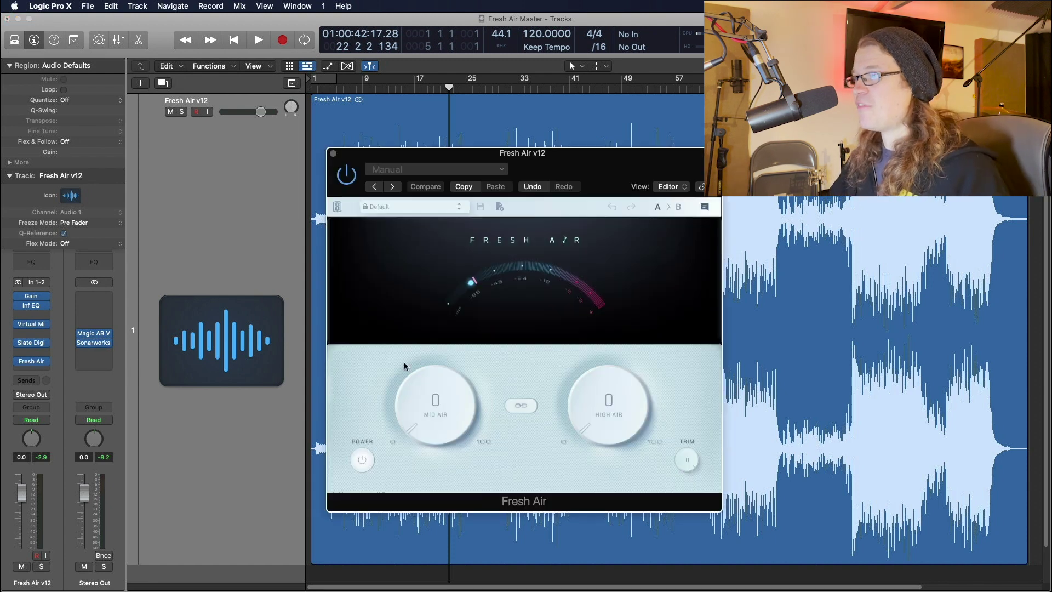
- Link Fresh Air's Mid Air and High Air knobs, try them at 10, and return both to 0
left_click(521, 406)
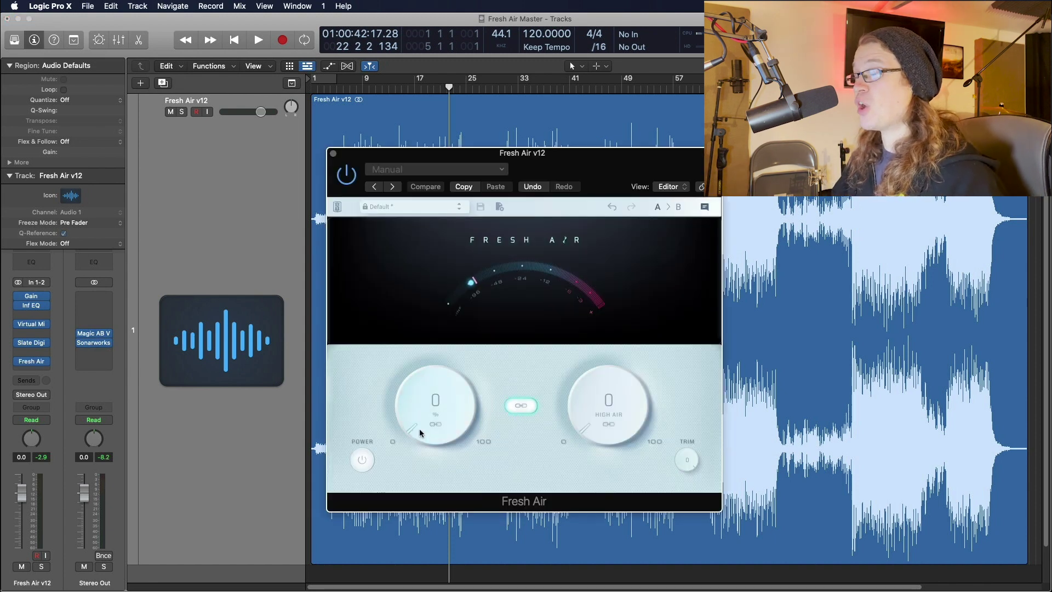
left_click_drag(420, 429, 417, 406)
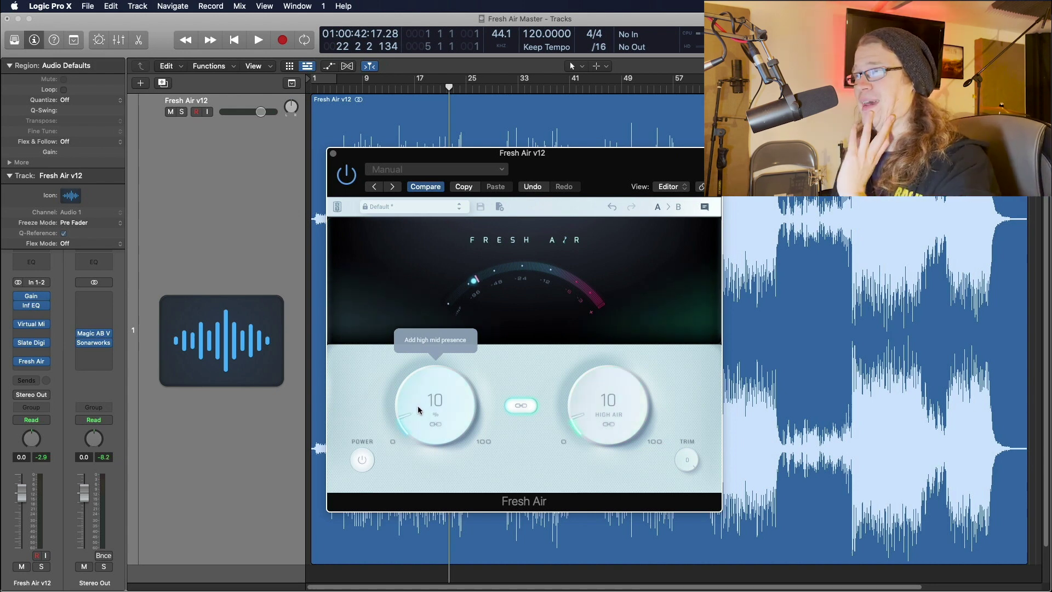
left_click_drag(417, 406, 442, 421)
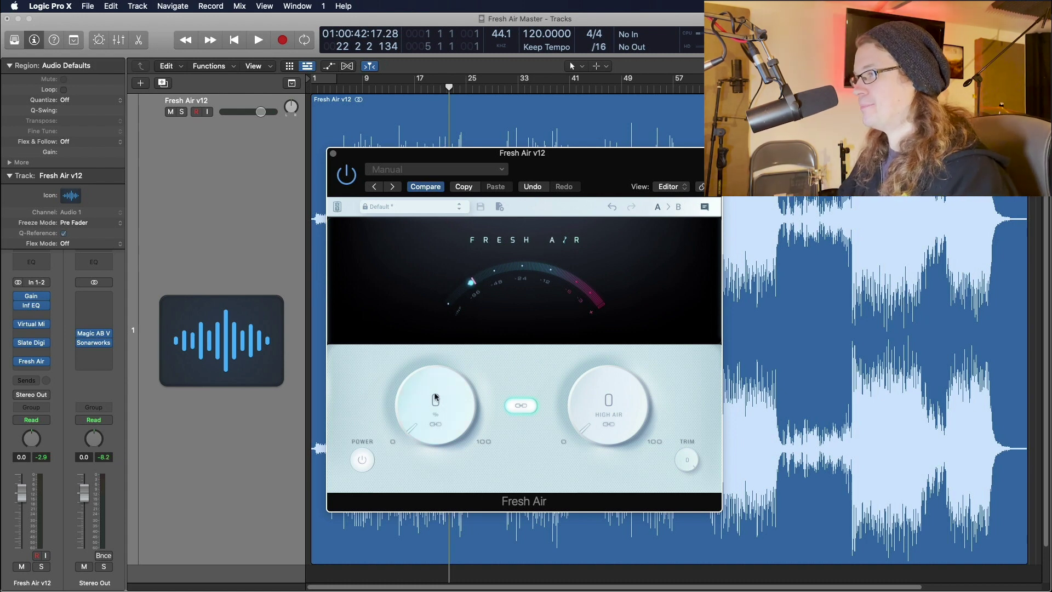
- Set the linked Mid Air and High Air knobs to 4 and compare Fresh Air bypassed and active from bar 66
key("space")
left_click_drag(423, 428, 420, 416)
key("space")
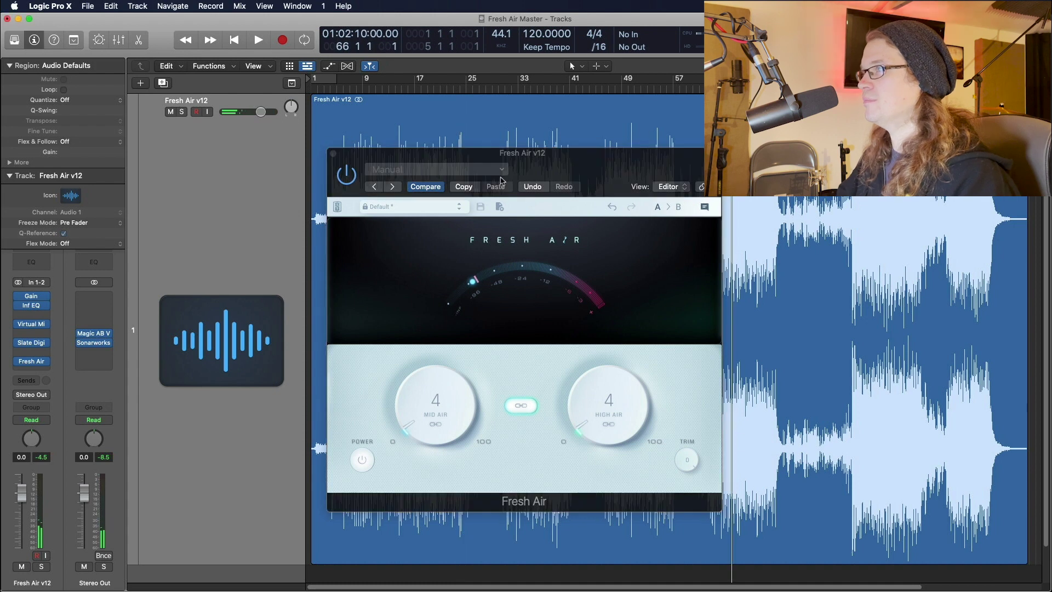
key("space")
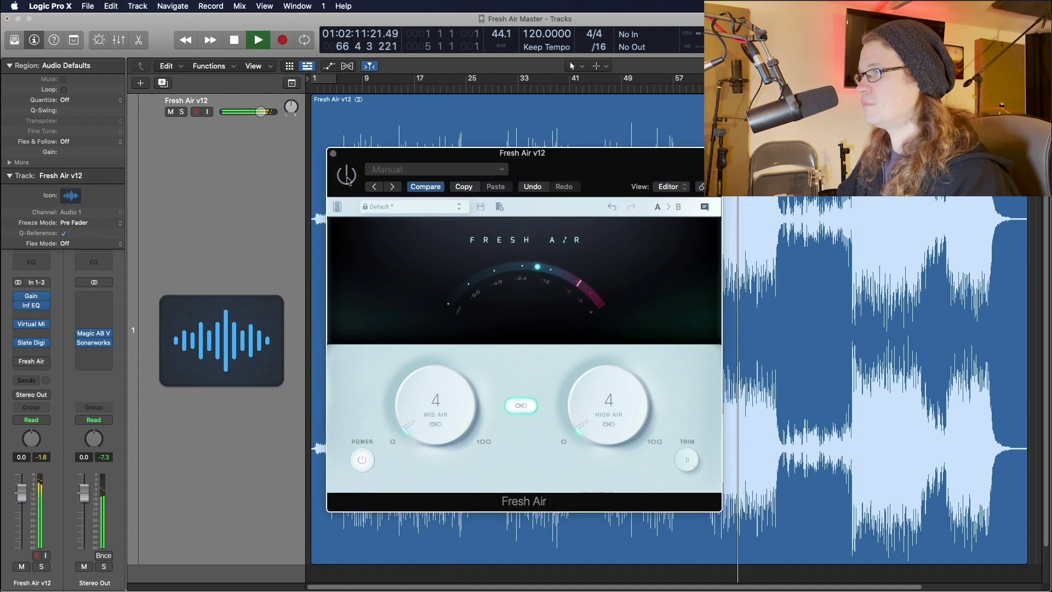
key("space")
key("space")
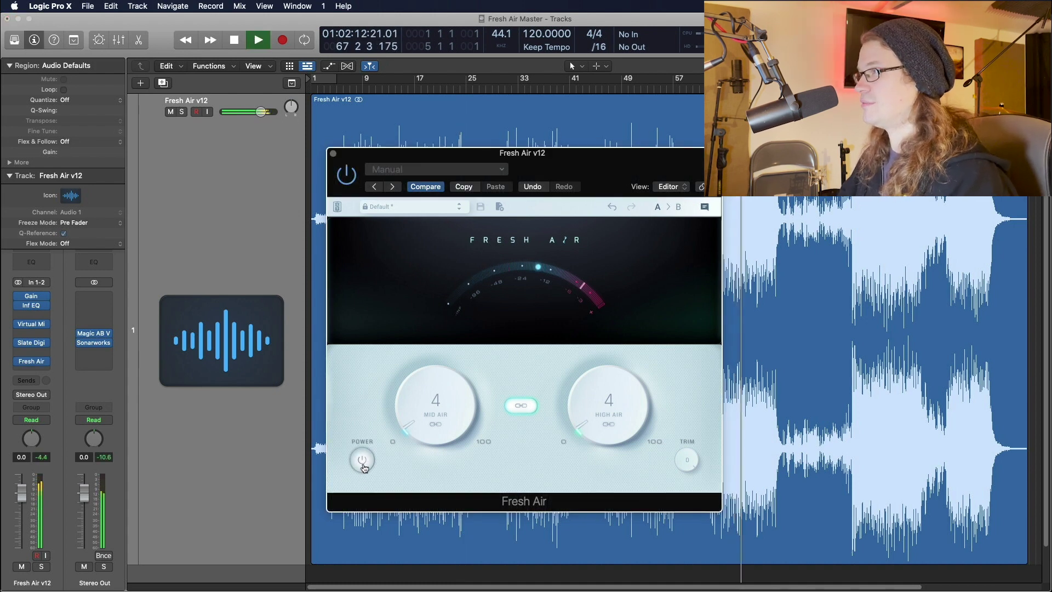
left_click(363, 461)
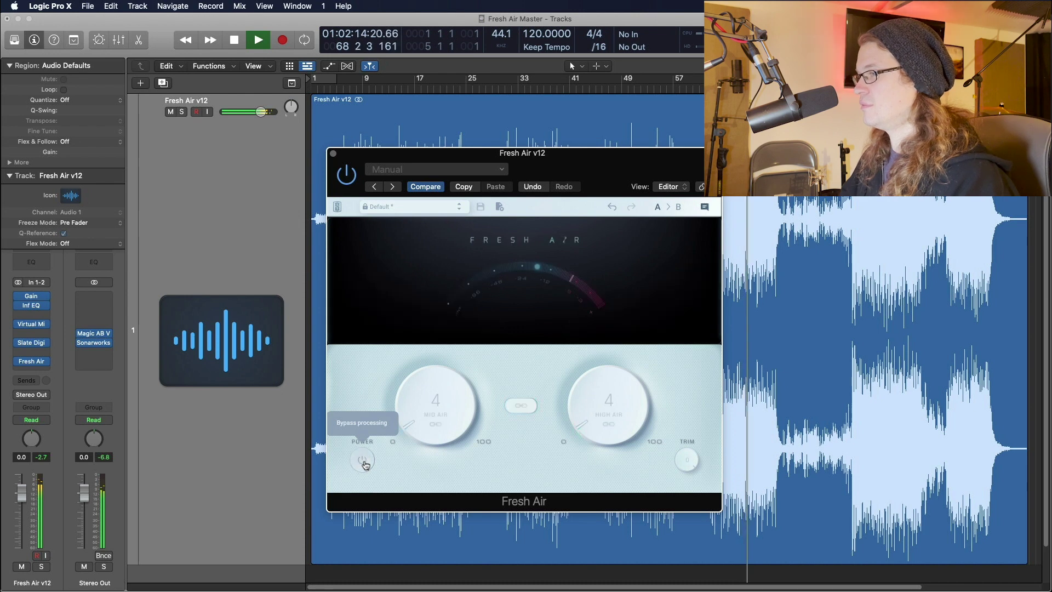
left_click(362, 462)
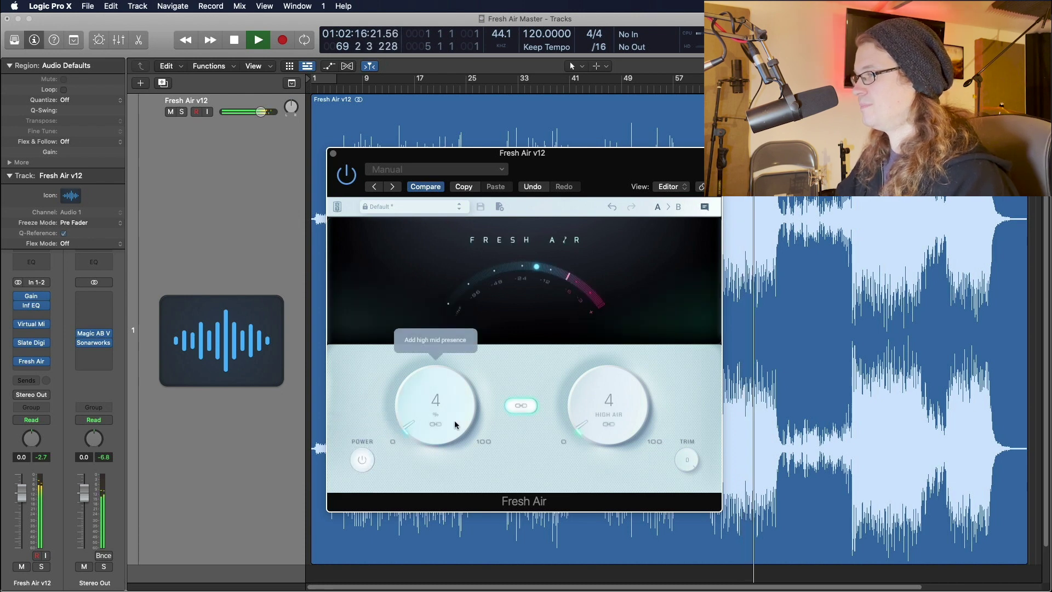
- Raise the linked Mid Air and High Air knobs to 5 and compare Fresh Air bypassed and active during playback
key("space")
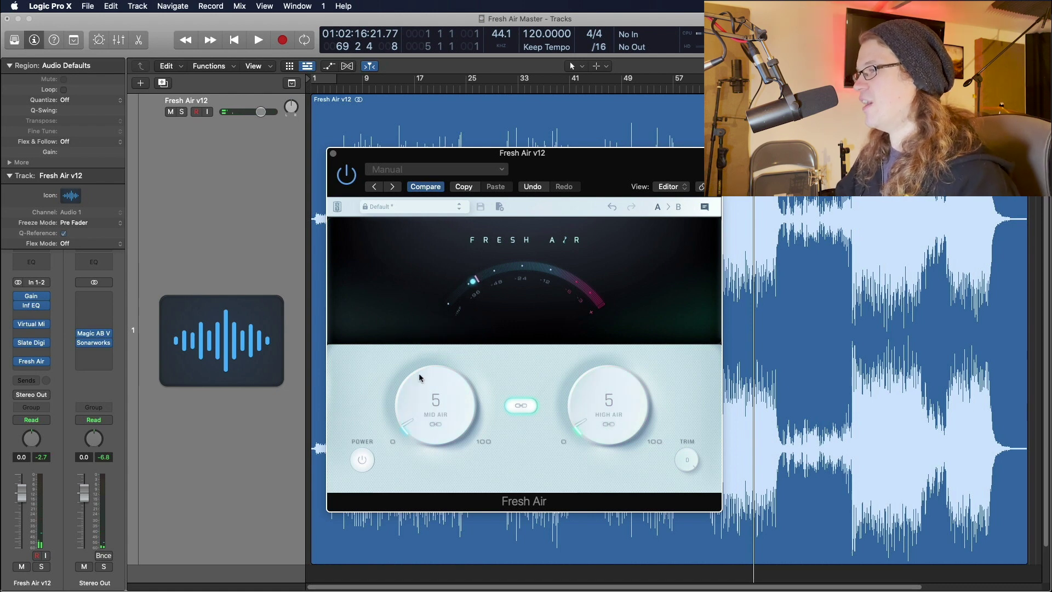
key("space")
left_click(363, 461)
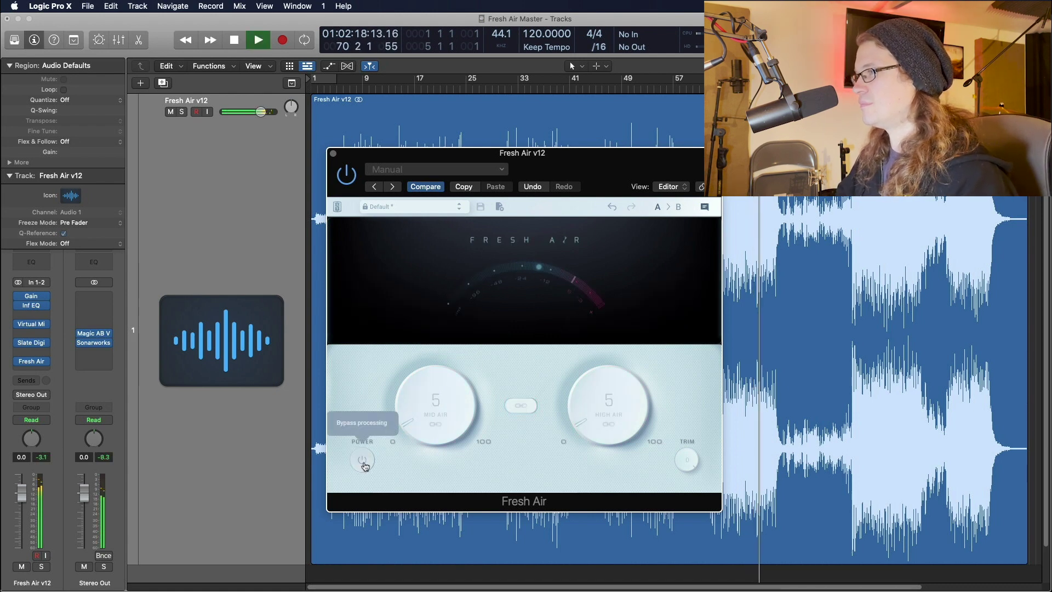
left_click(363, 462)
key("space")
- Raise the linked Mid Air and High Air knobs to 20 and compare the processing off and on during playback
left_click_drag(425, 427, 426, 396)
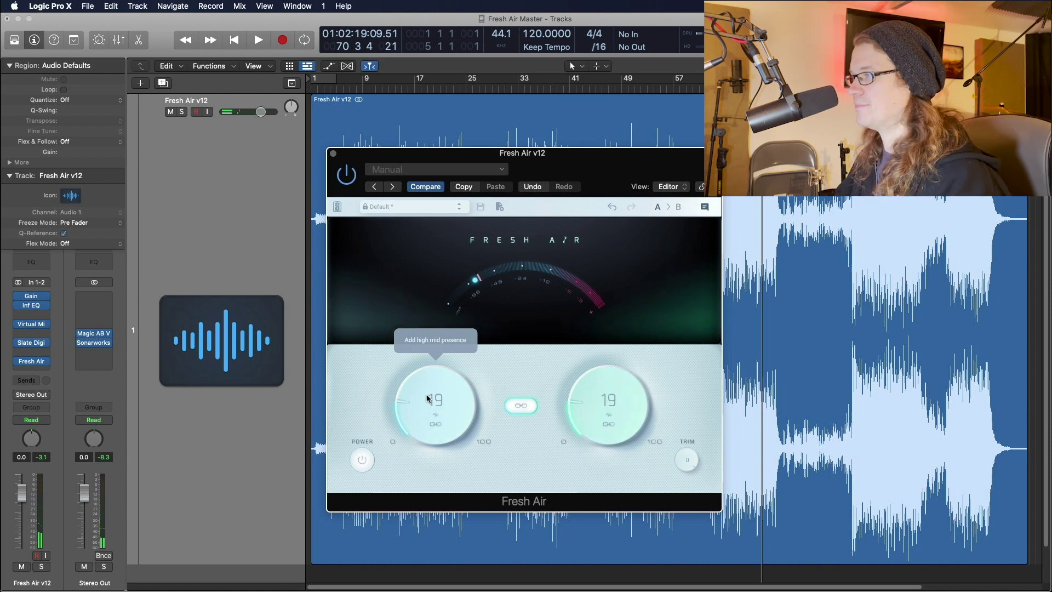
key("space")
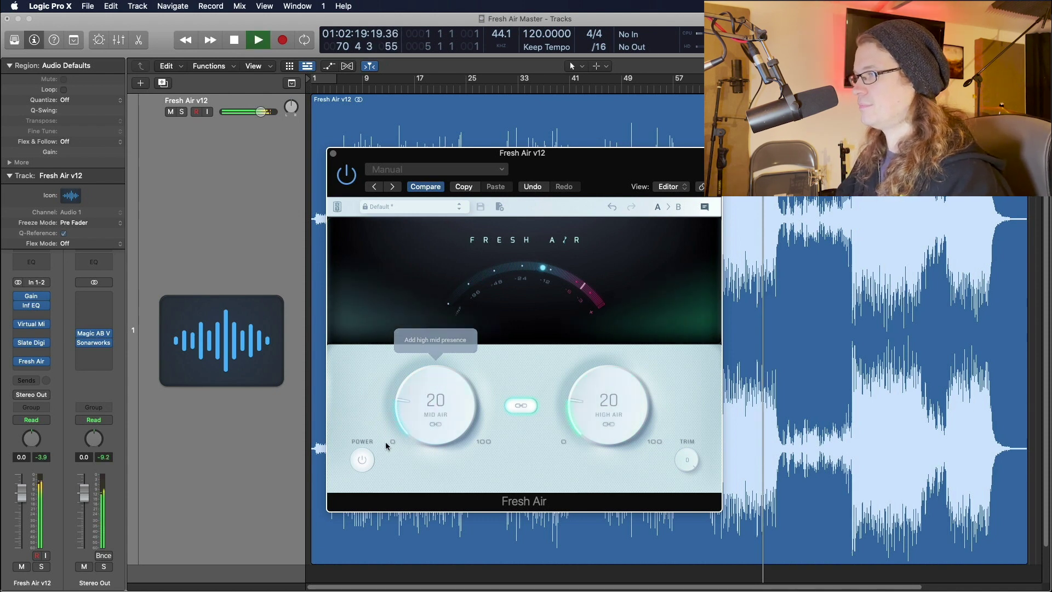
left_click(364, 463)
left_click(363, 462)
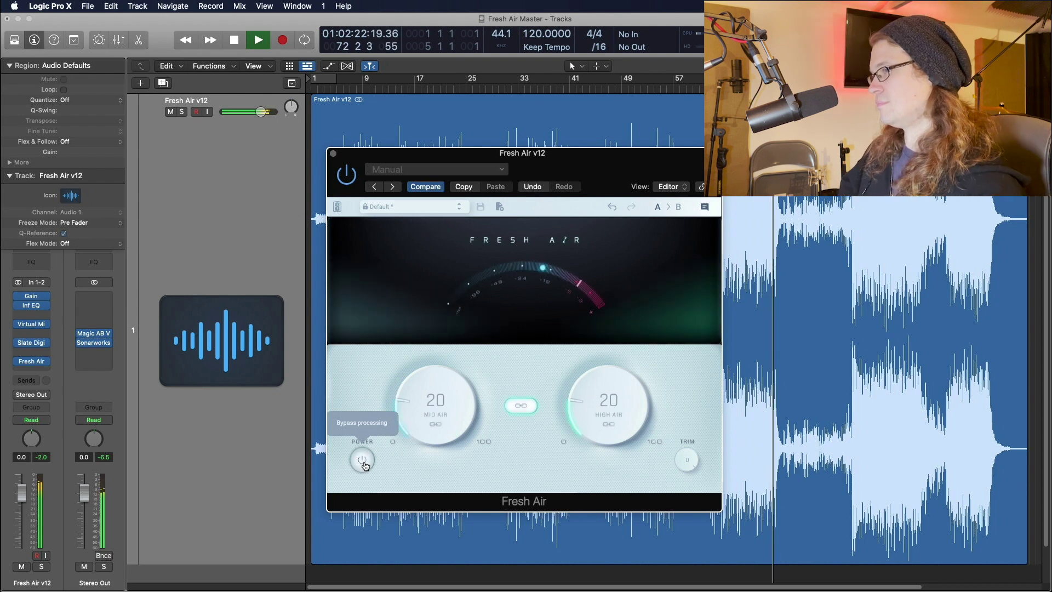
key("space")
- Unlink the air knobs, lower Mid Air to 10, and compare Fresh Air bypassed and active from around bar 66
left_click(512, 408)
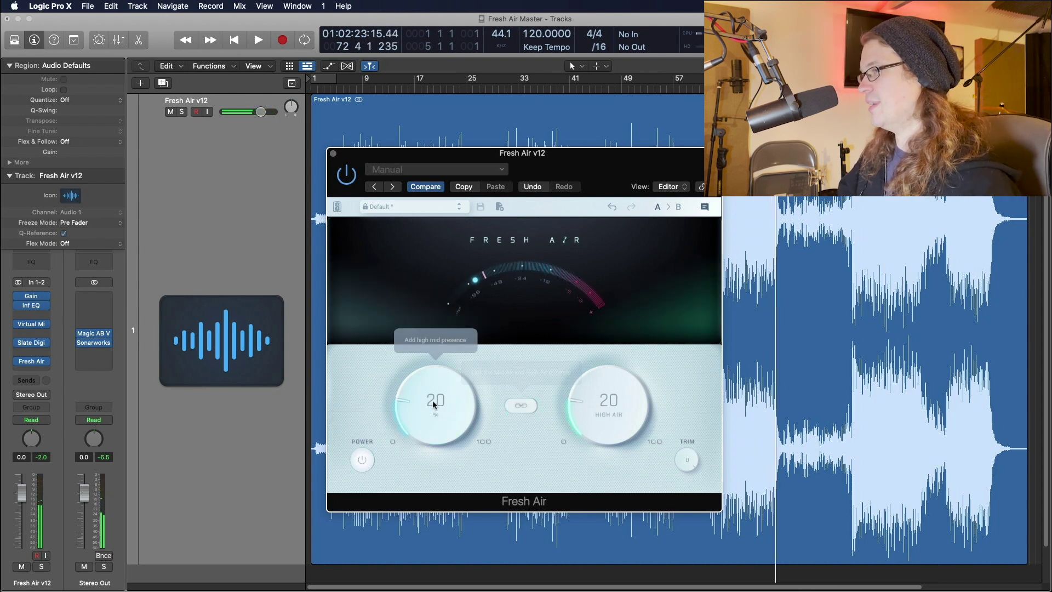
left_click_drag(432, 402, 430, 430)
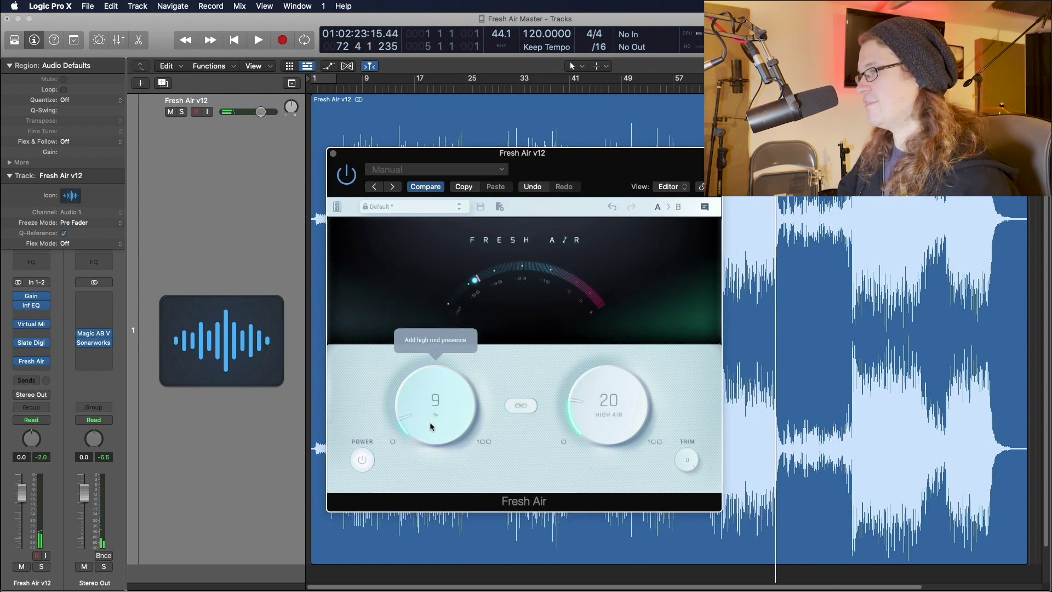
left_click_drag(430, 420, 433, 426)
key("space")
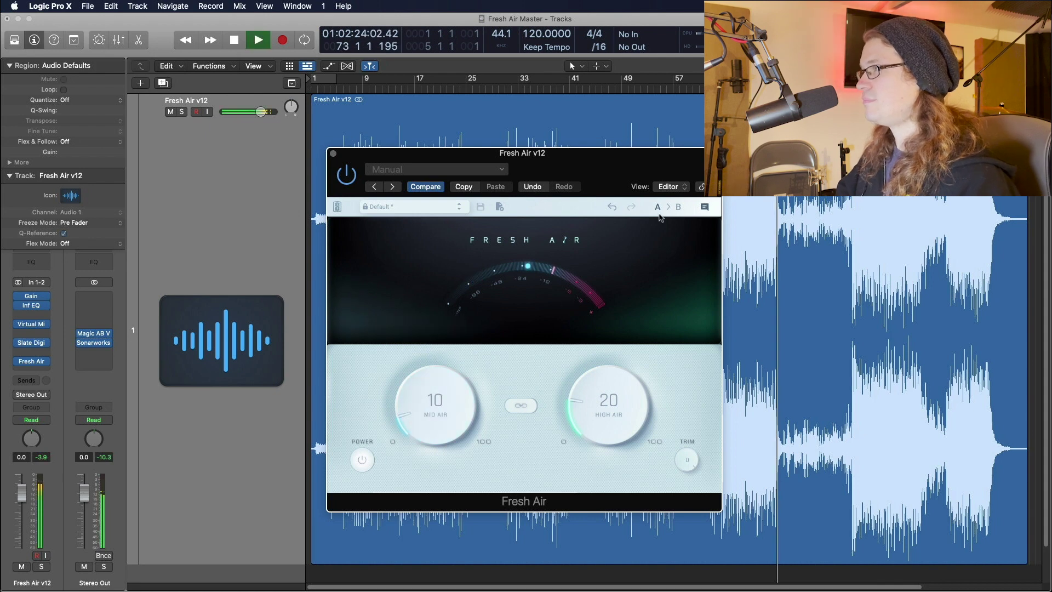
left_click(364, 461)
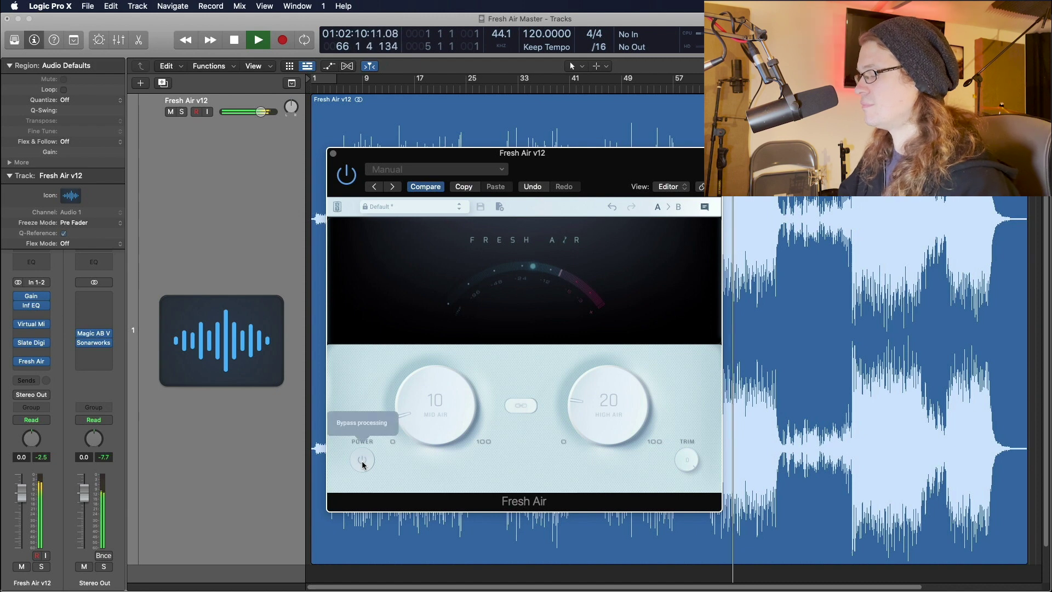
left_click(363, 464)
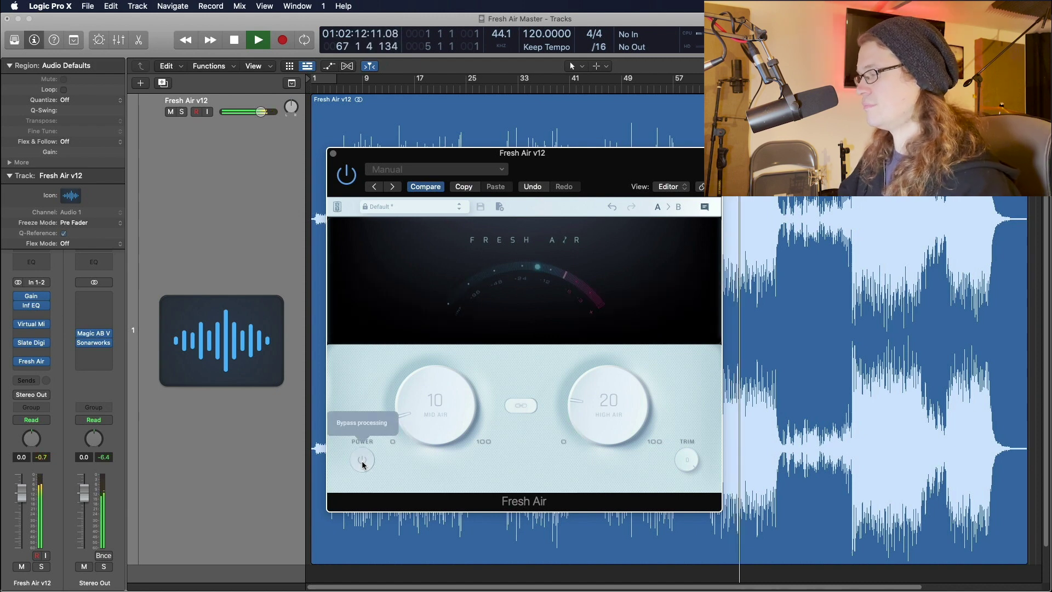
left_click(362, 464)
key("space")
- Relink the air knobs, lower them to Mid Air 3 and High Air 12, play the result, and close and reopen Fresh Air
left_click_drag(582, 407, 581, 419)
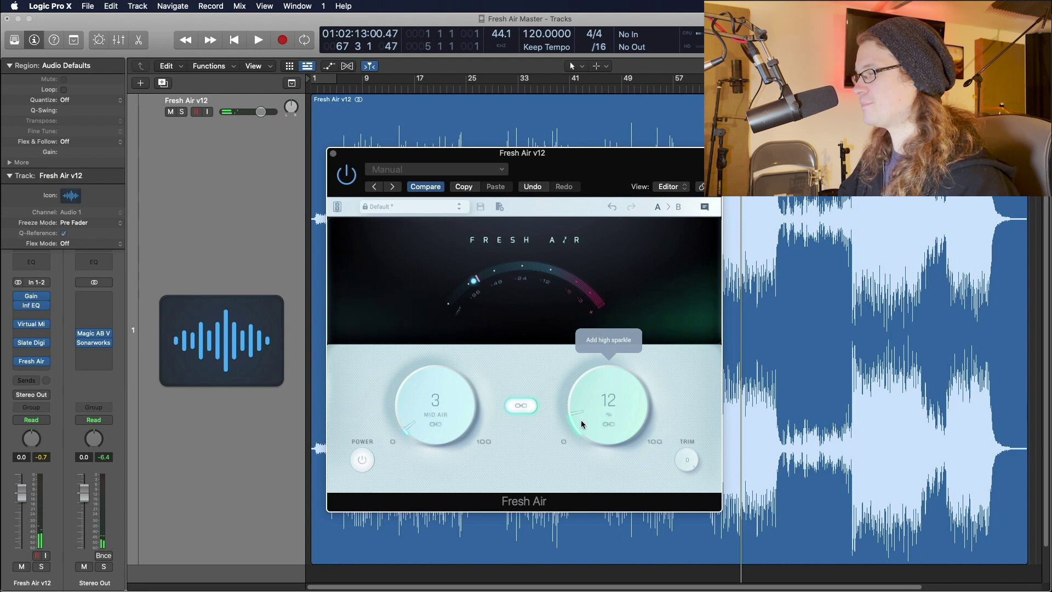
key("space")
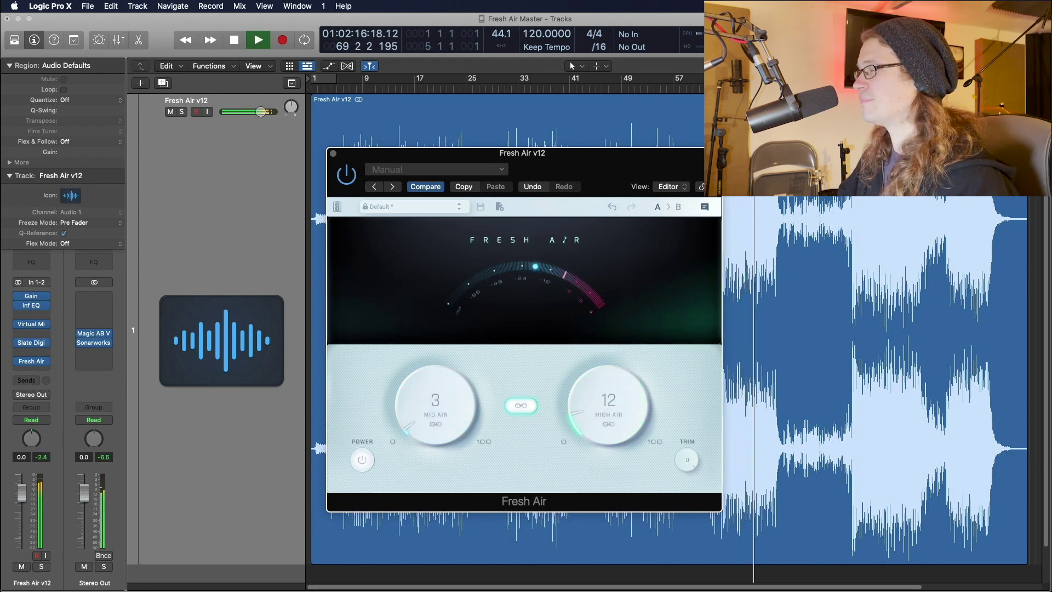
key("space")
left_click(333, 155)
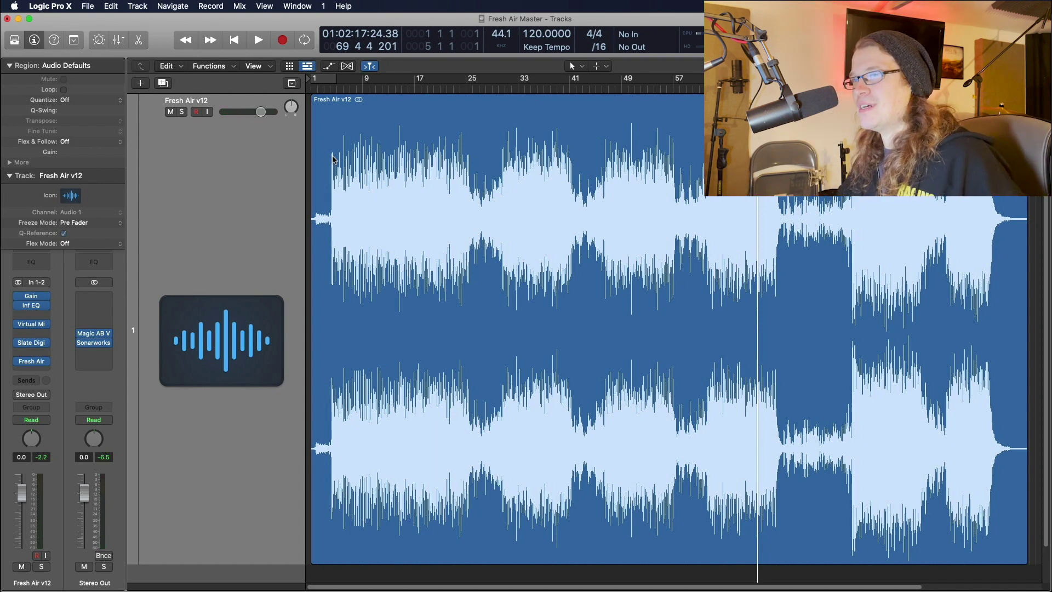
left_click(31, 360)
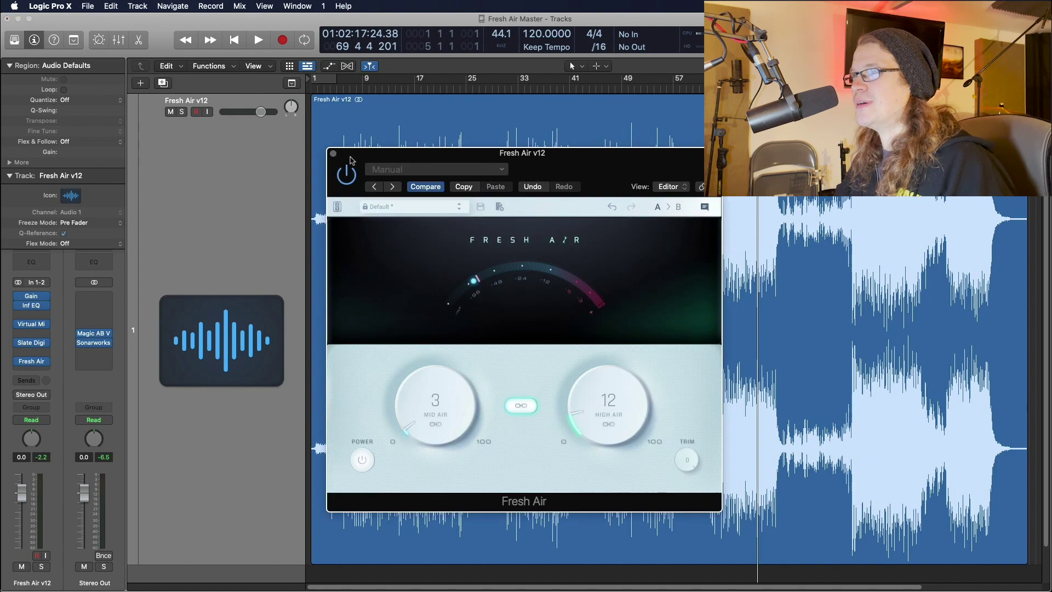
- Close Fresh Air and insert a stereo Eiosis E2Deesser between FG-X and Fresh Air on the Fresh Air v12 track
left_click(333, 155)
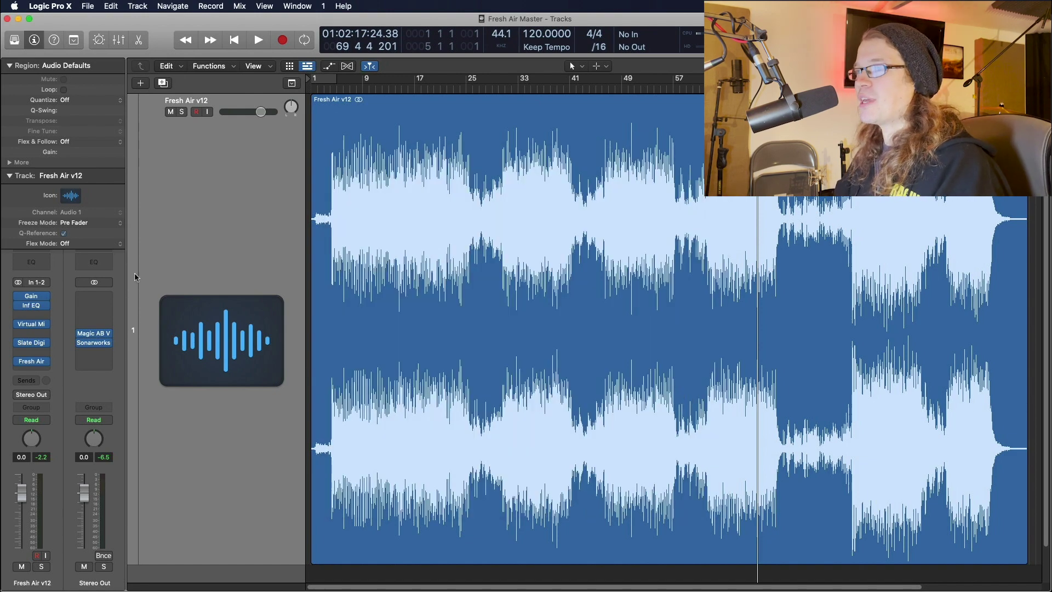
left_click(28, 354)
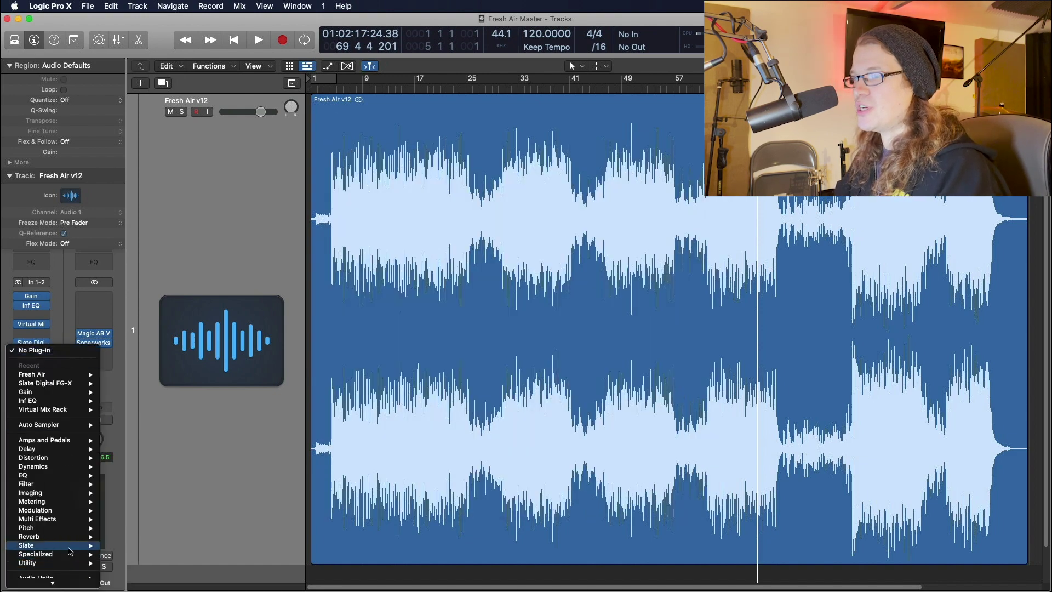
mouse_move(71, 572)
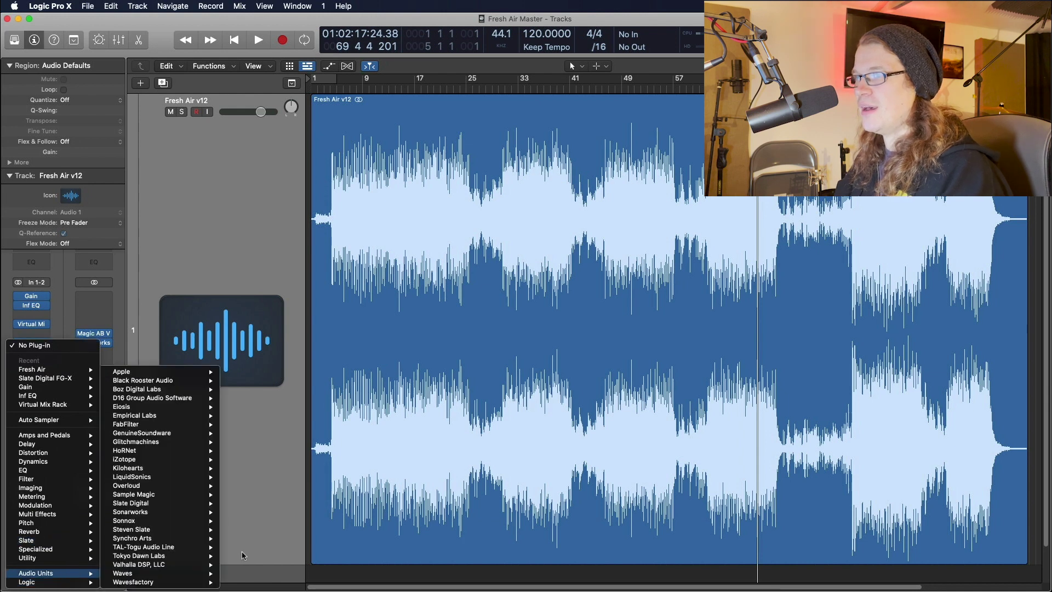
mouse_move(164, 407)
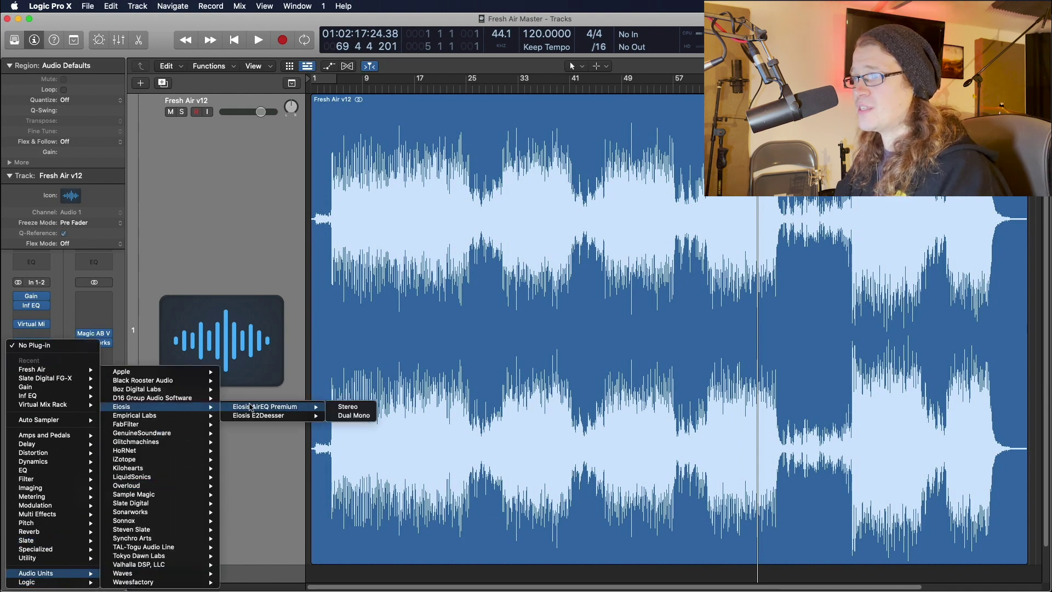
mouse_move(280, 419)
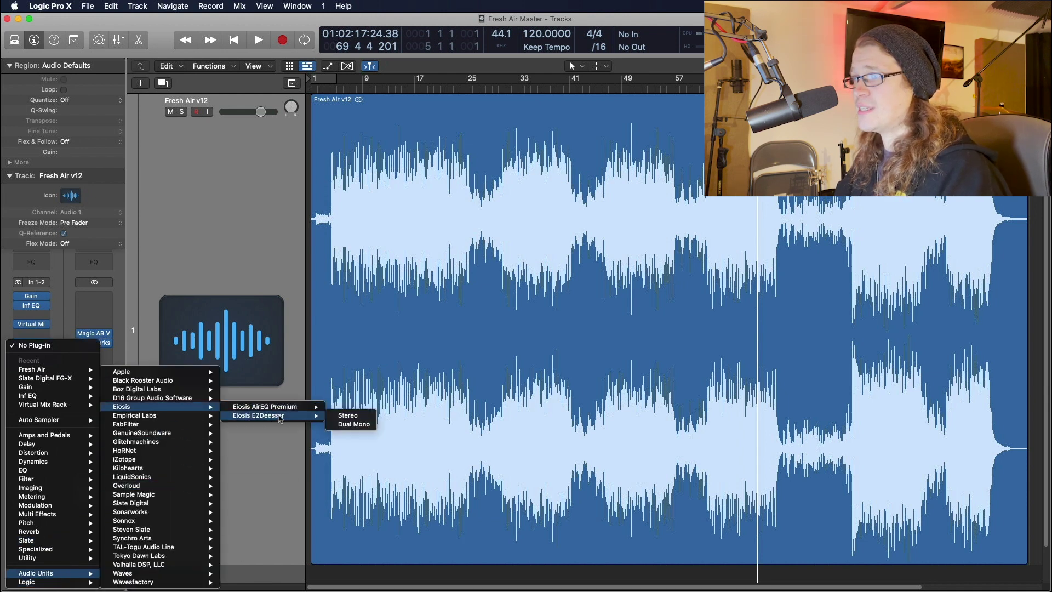
left_click(354, 419)
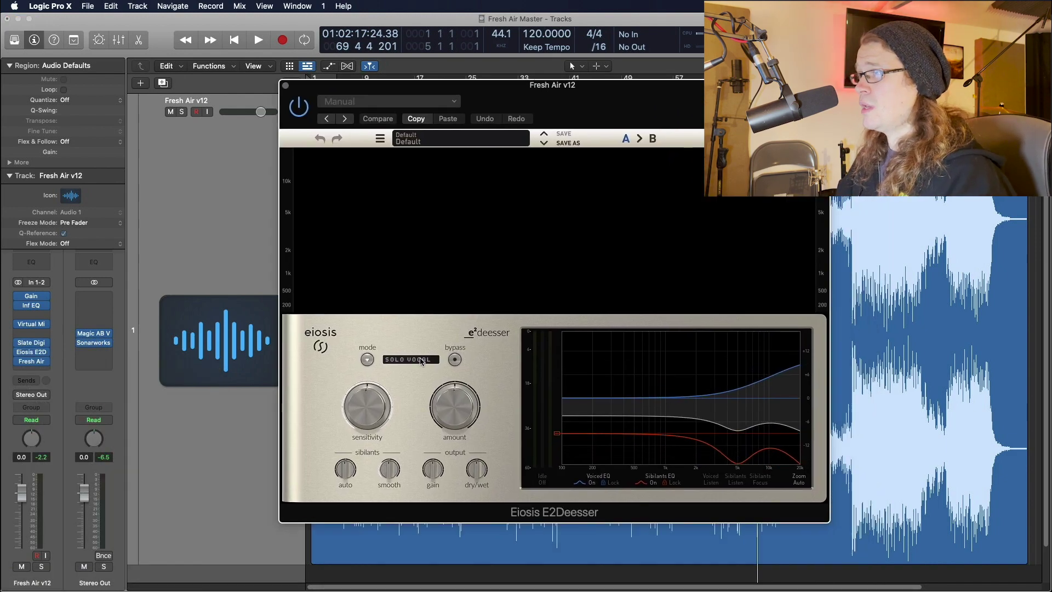
- Set the E2Deesser mode to Stereo Mastering and its sensitivity to 53.2% during playback
left_click(421, 361)
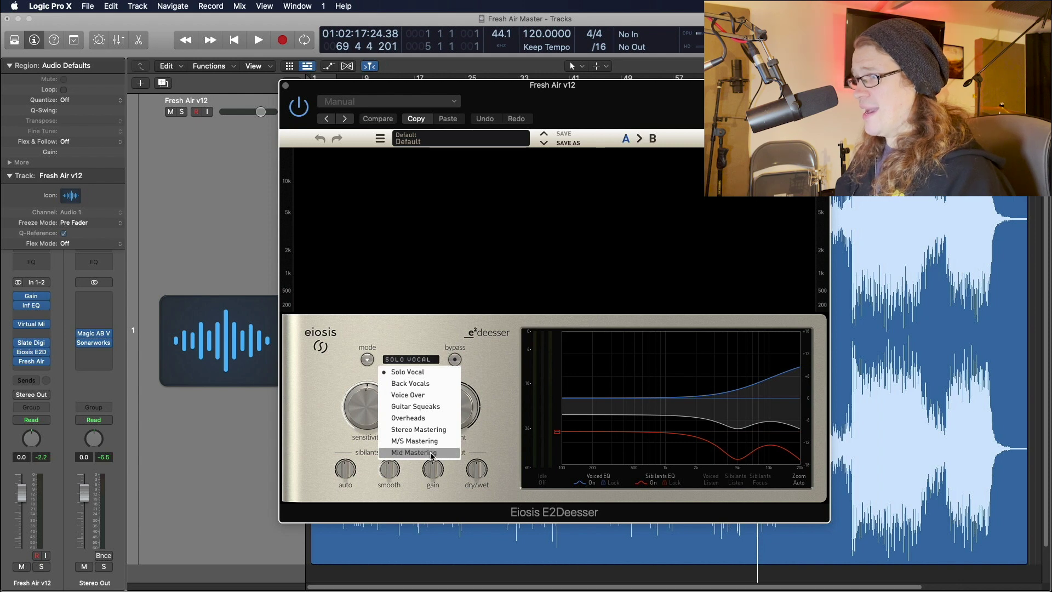
left_click(433, 430)
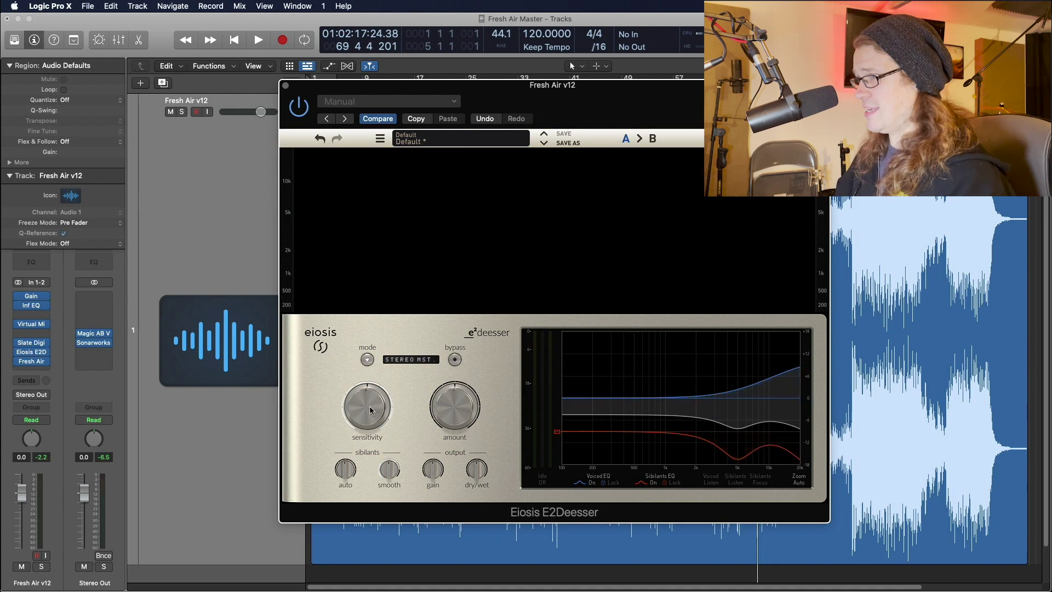
key("space")
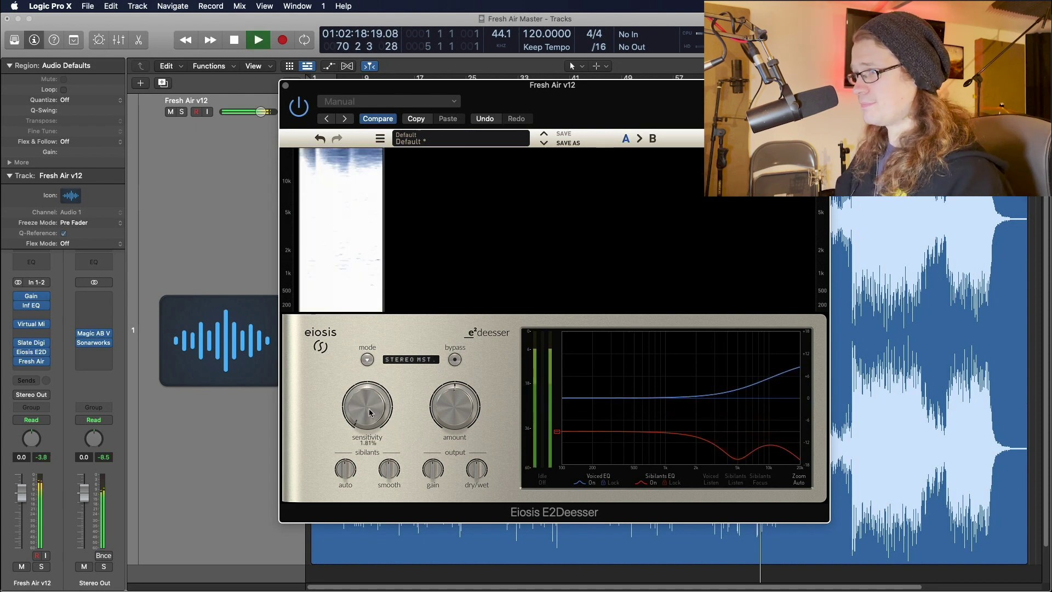
left_click_drag(373, 378, 383, 338)
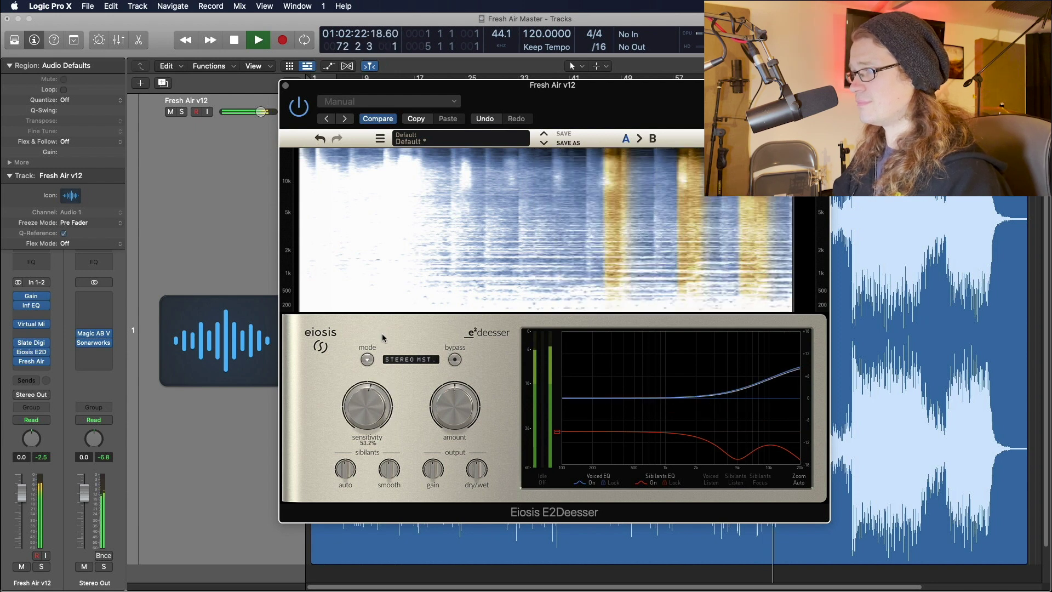
key("space")
key("space")
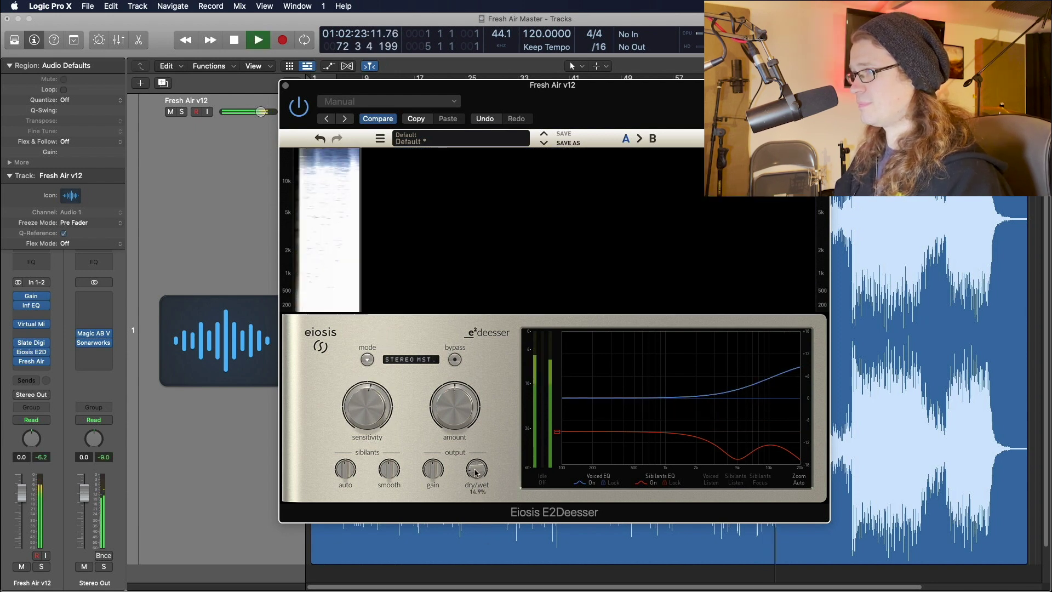
- Play from around bar 36, adjust the E2Deesser's dry/wet mix, set sibilants smooth to 58.2%, and close the plug-in
left_click_drag(570, 85, 577, 161)
left_click(512, 87)
left_click_drag(480, 532, 482, 518)
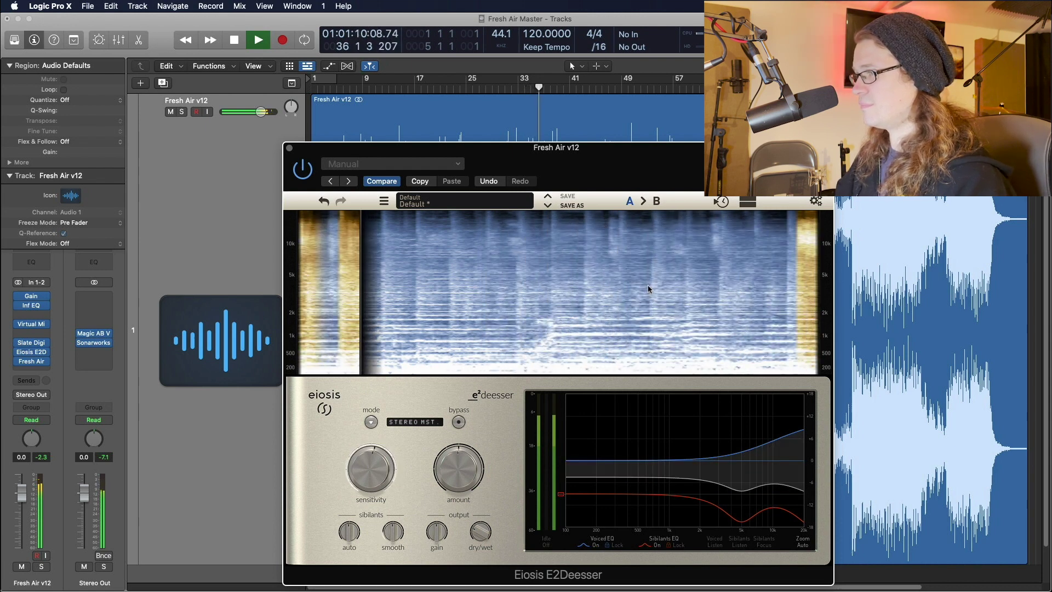
left_click_drag(393, 532, 396, 522)
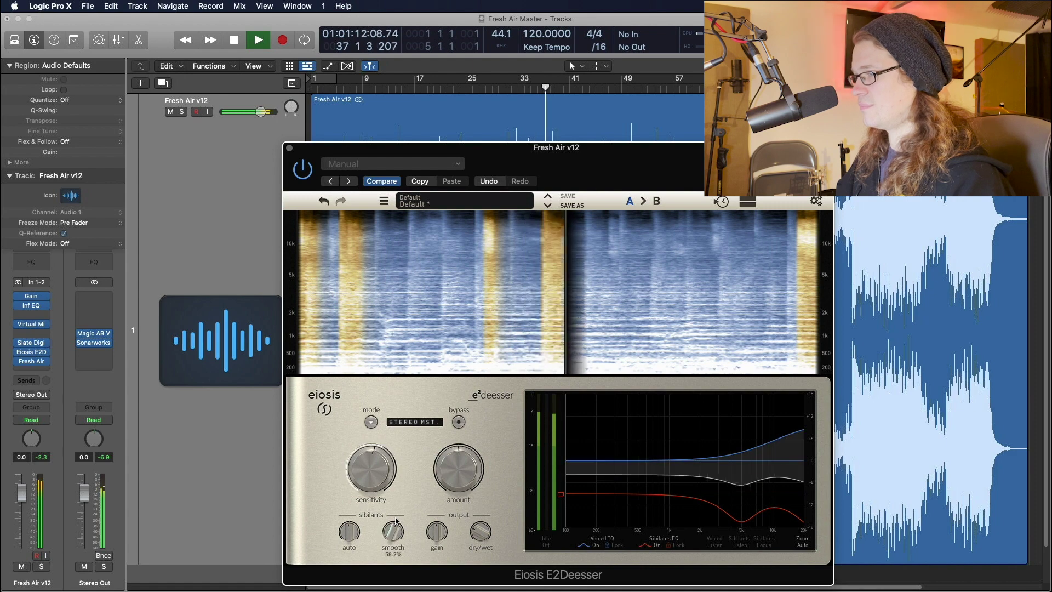
key("space")
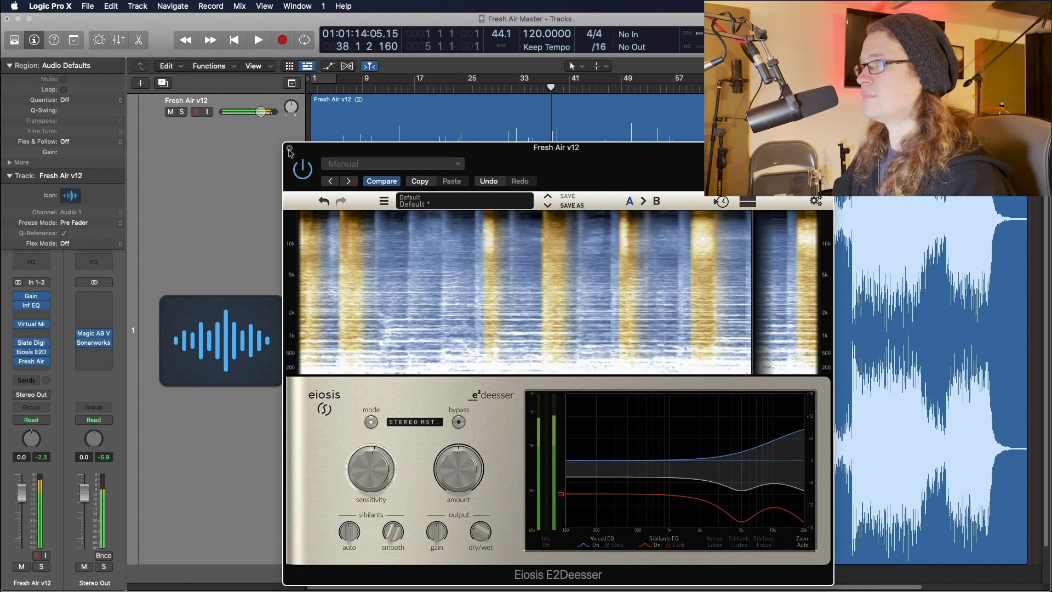
left_click(290, 148)
- Bypass the E2Deesser and play from bar 37 to check the unprocessed sibilance
key("s")
left_click(182, 112)
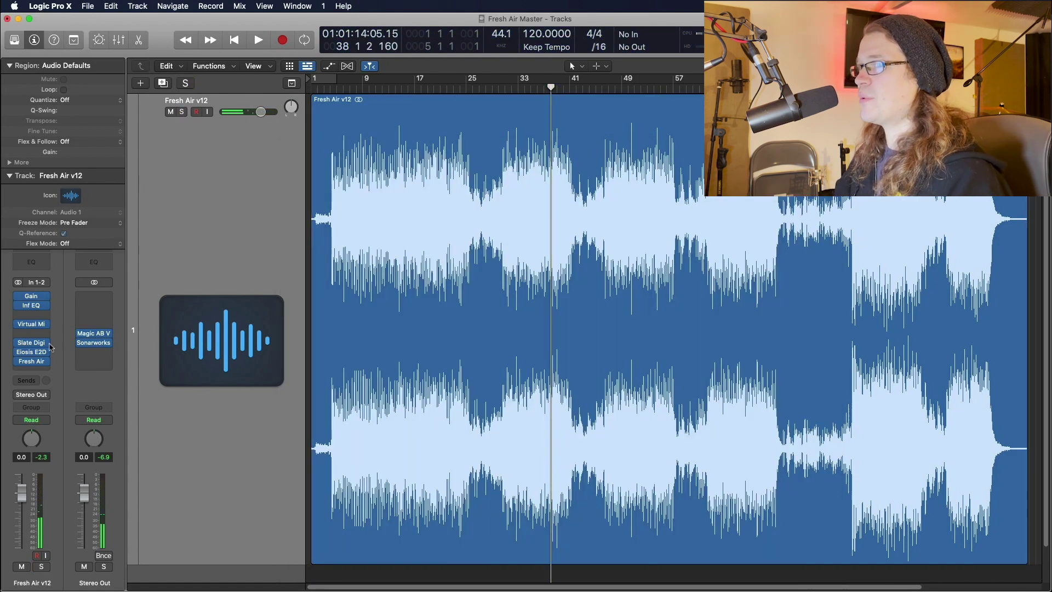
left_click(549, 91)
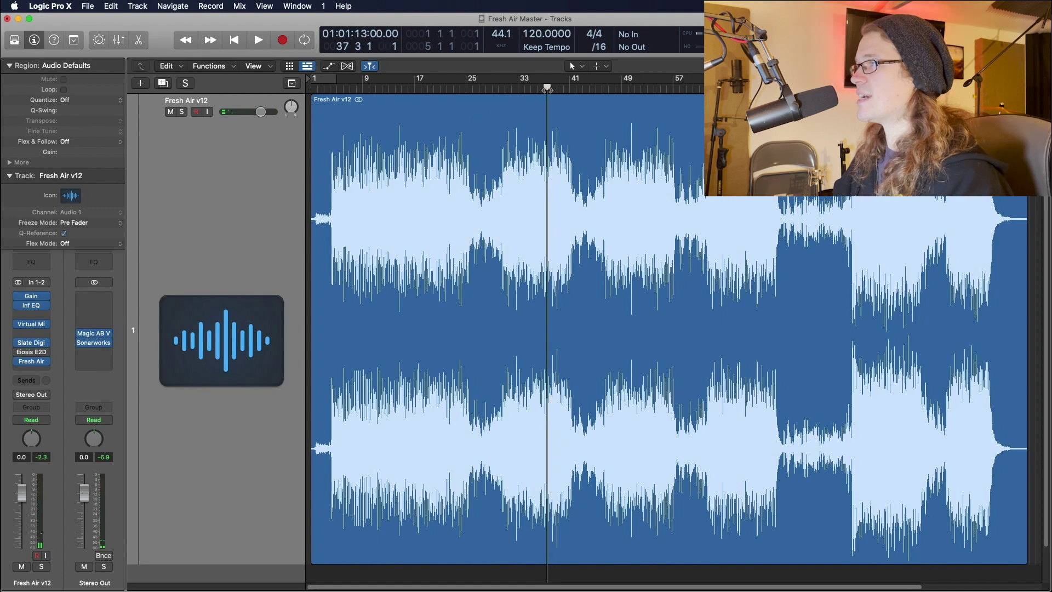
scroll(549, 125, "up", 5)
key("space")
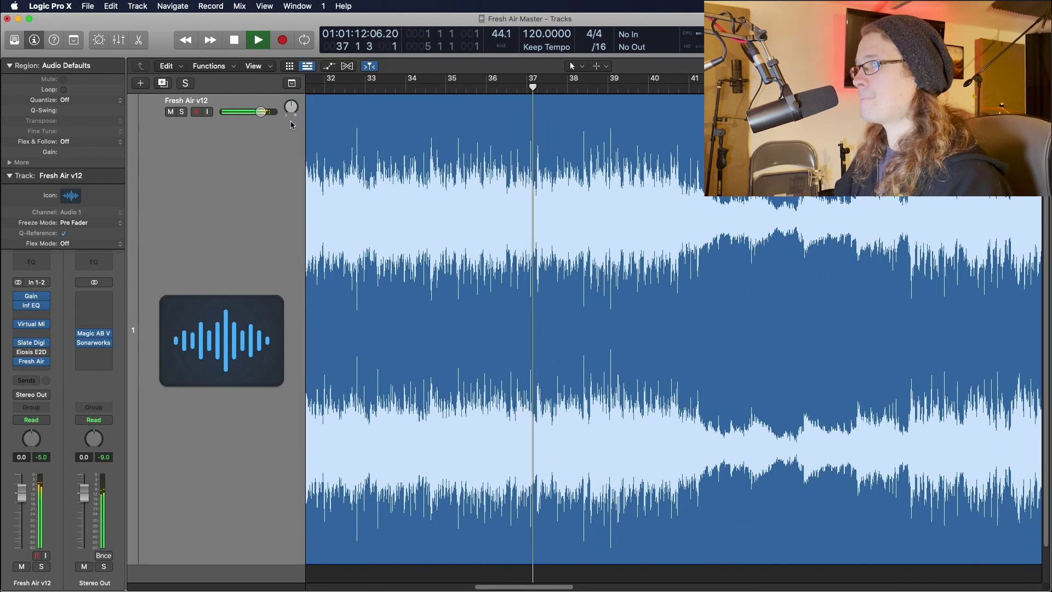
mouse_move(20, 355)
key("space")
left_click(552, 99)
key("space")
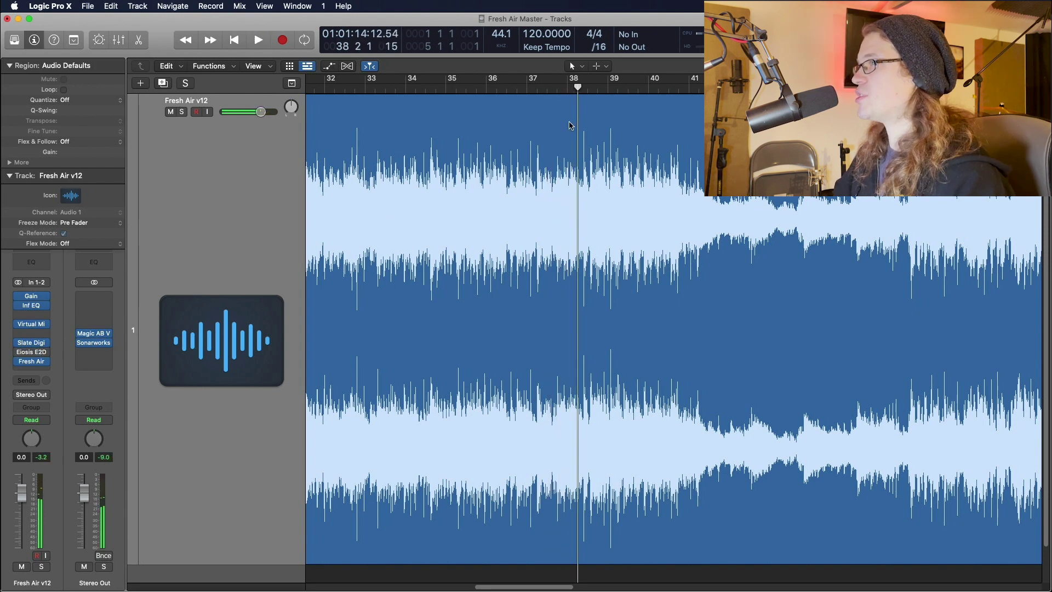
- Cycle from bar 37 beat 2 to bar 39 and compare the E2Deesser bypassed and active
left_click_drag(568, 83, 607, 82)
key("space")
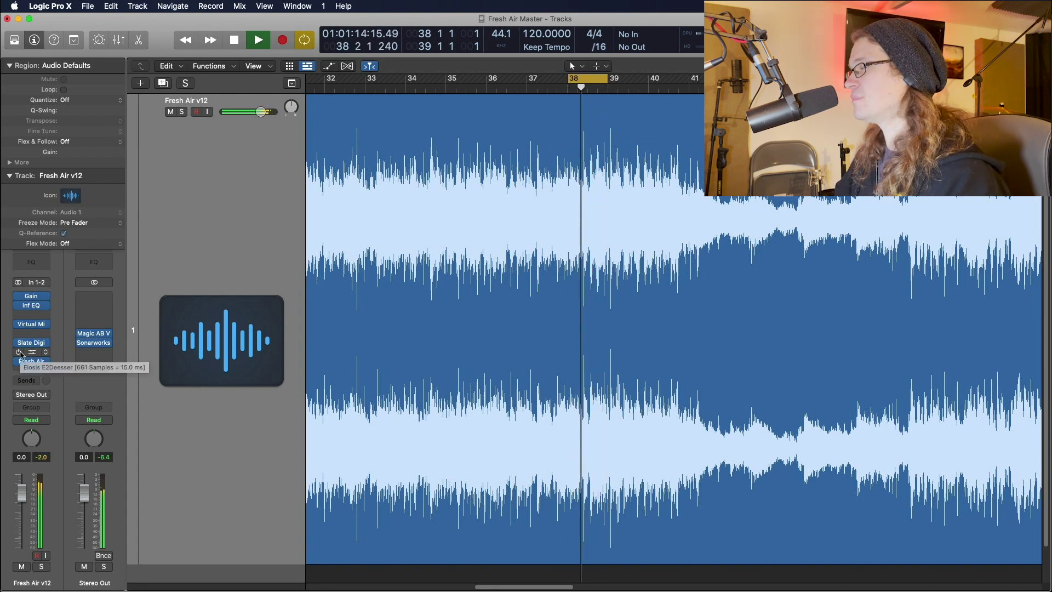
key("space")
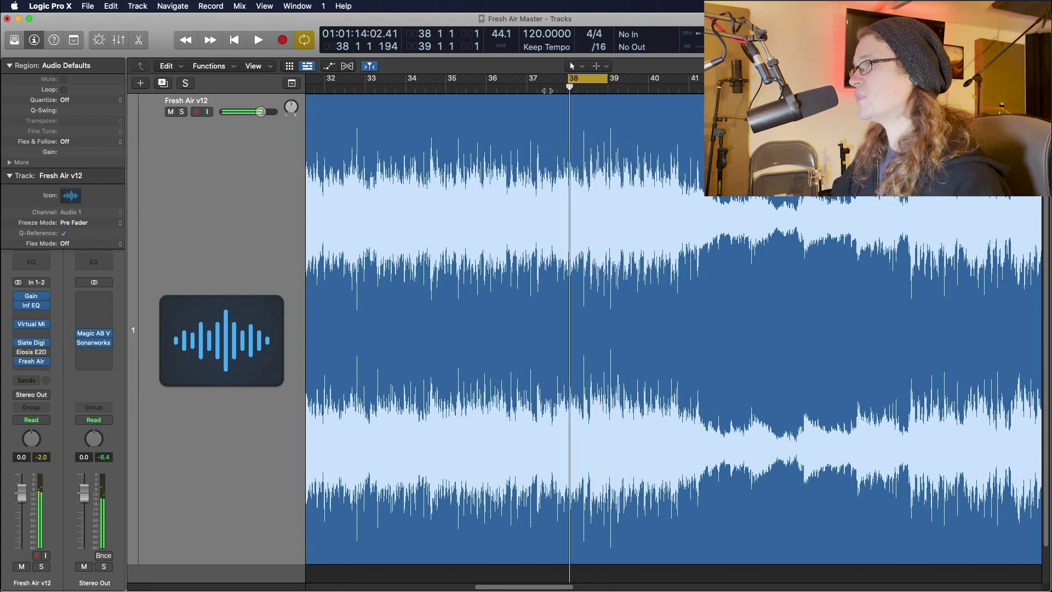
left_click_drag(570, 80, 542, 80)
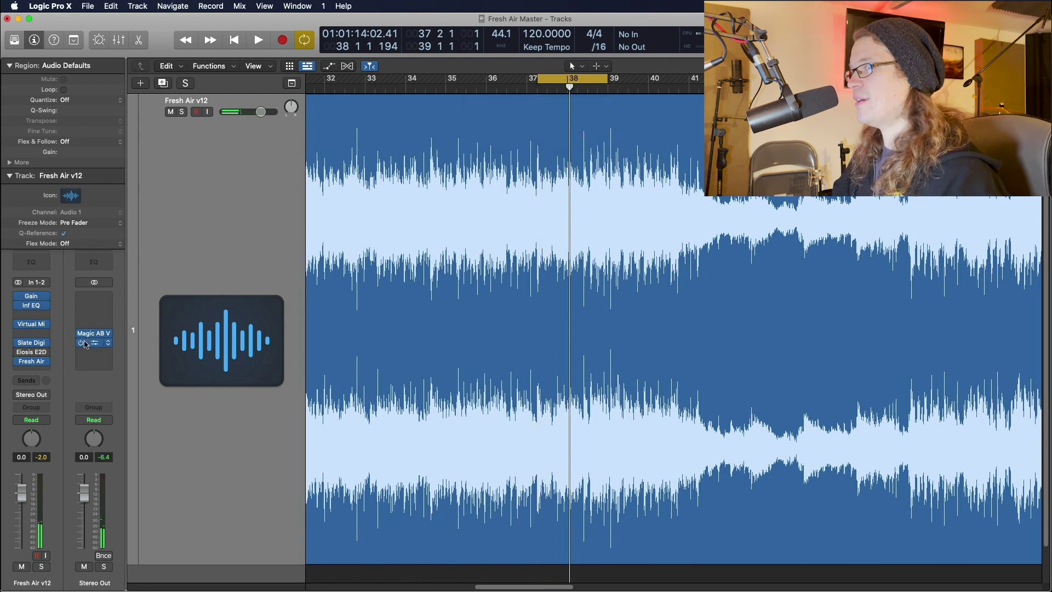
mouse_move(18, 354)
key("space")
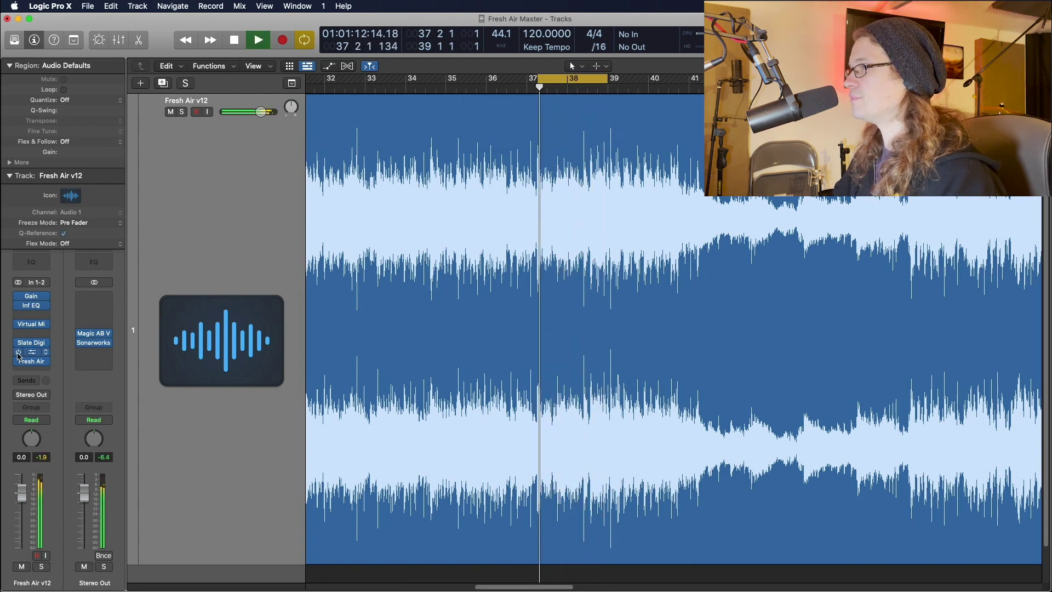
key("space")
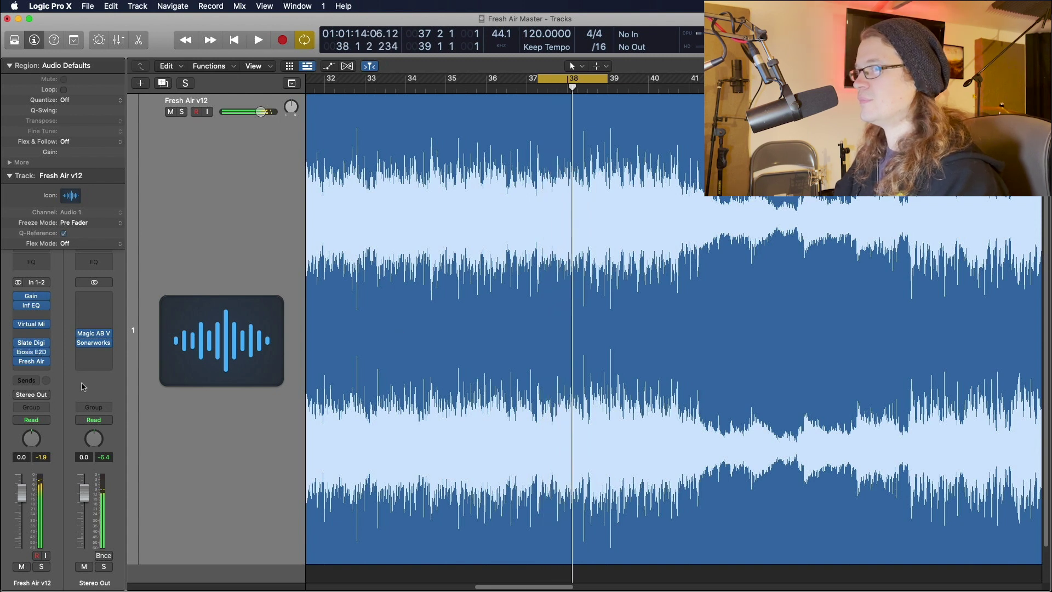
- Fine-tune the E2Deesser's sensitivity and amount over the cycled passage, turn cycling off, and close the plug-in
left_click(33, 354)
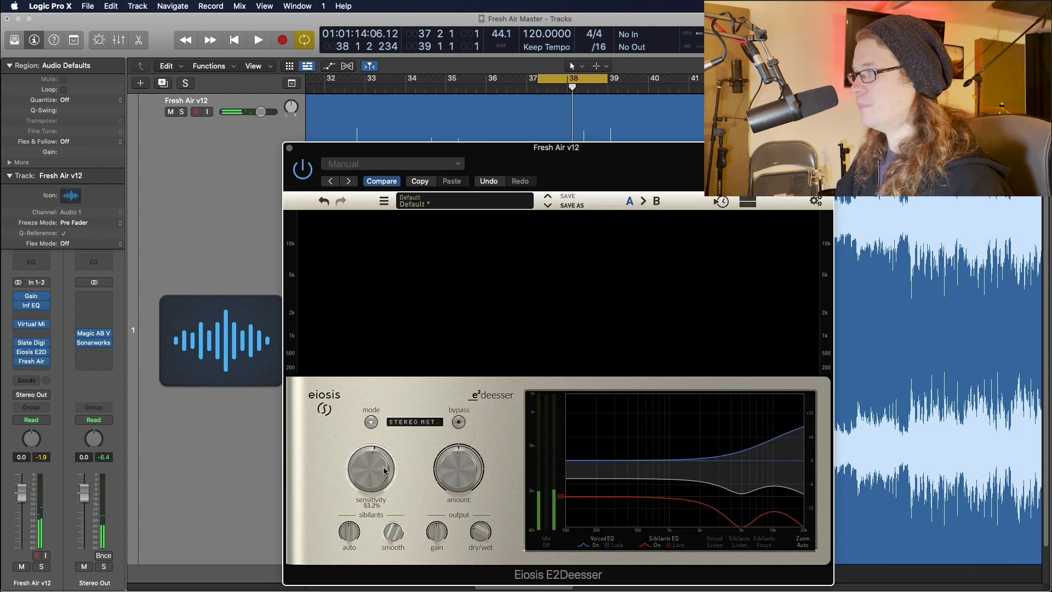
key("space")
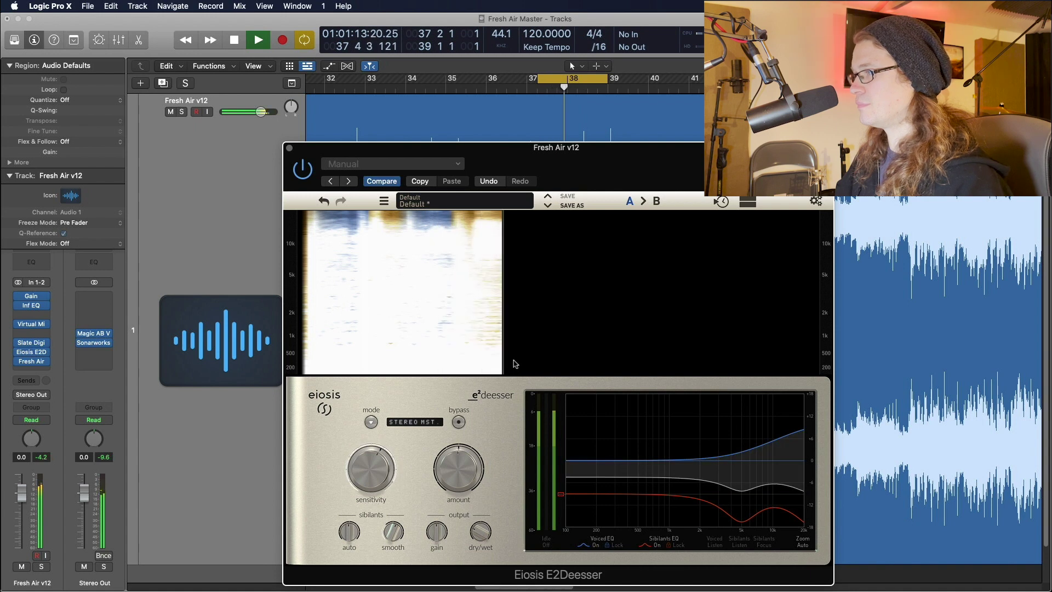
left_click_drag(465, 474, 468, 470)
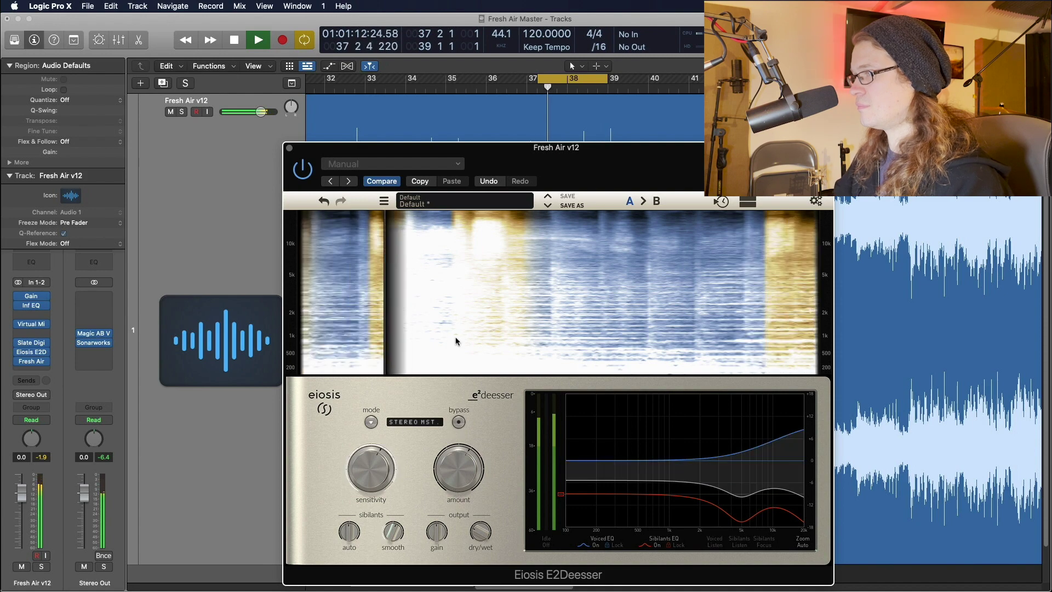
key("c")
key("space")
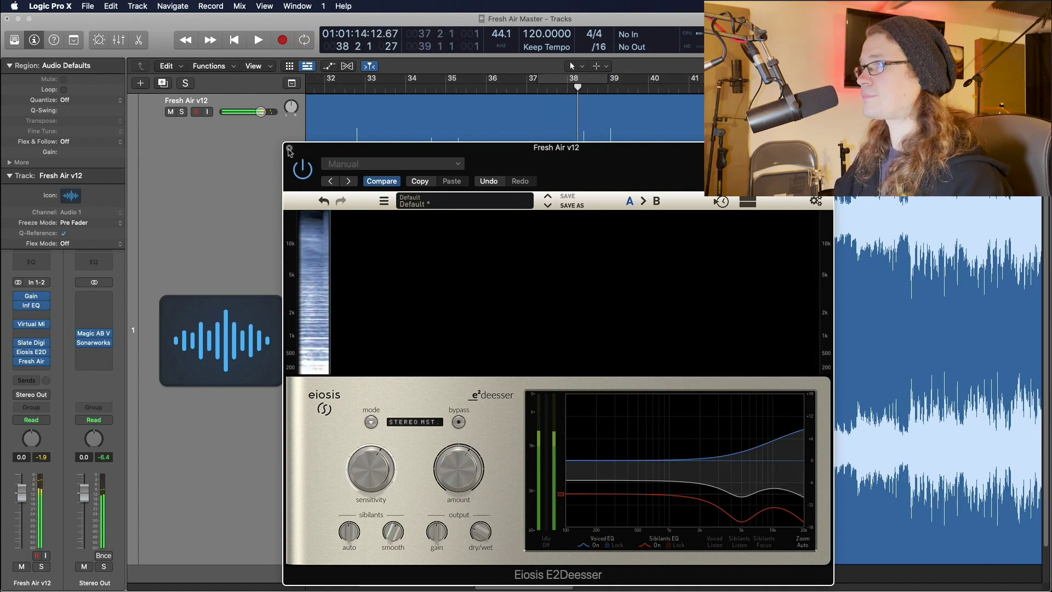
left_click(290, 148)
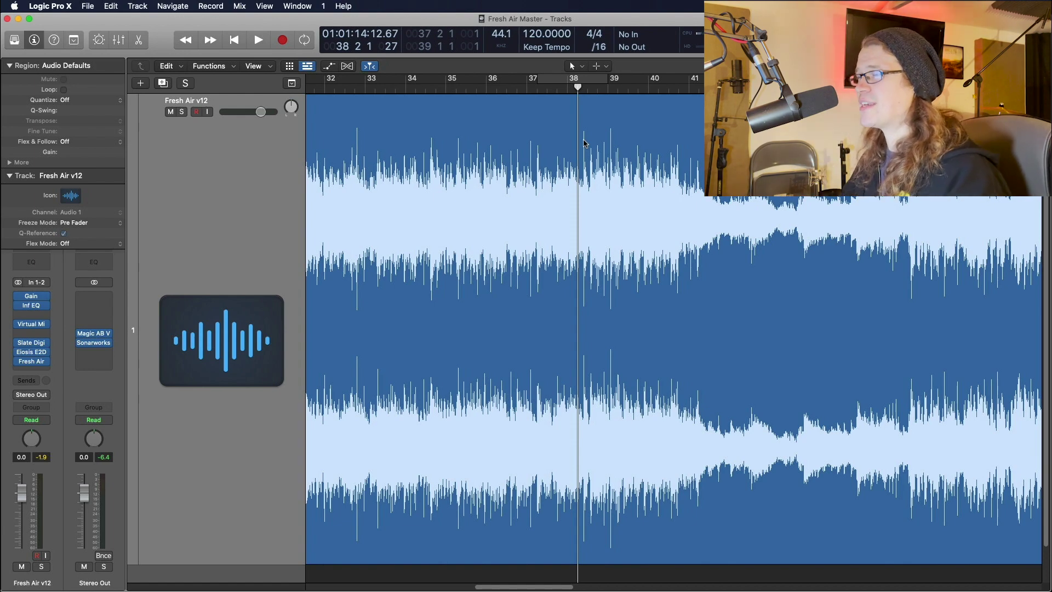
- Compare the track's whole plug-in chain bypassed and active during playback from around bar 47
key("super+Left")
key("super+Left")
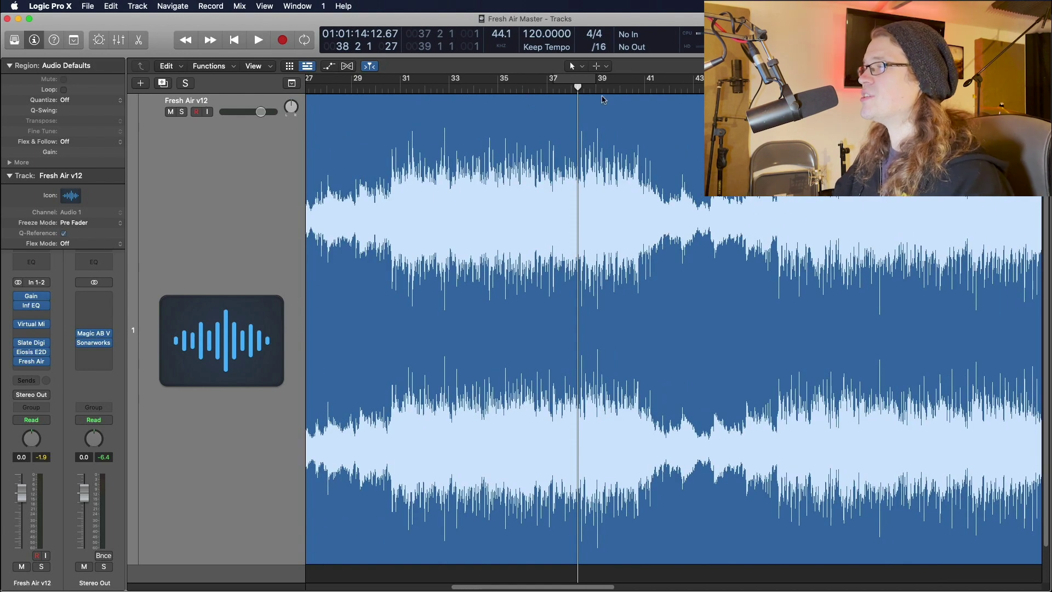
key("super+Left")
left_click(759, 88)
scroll(759, 88, "down", 2)
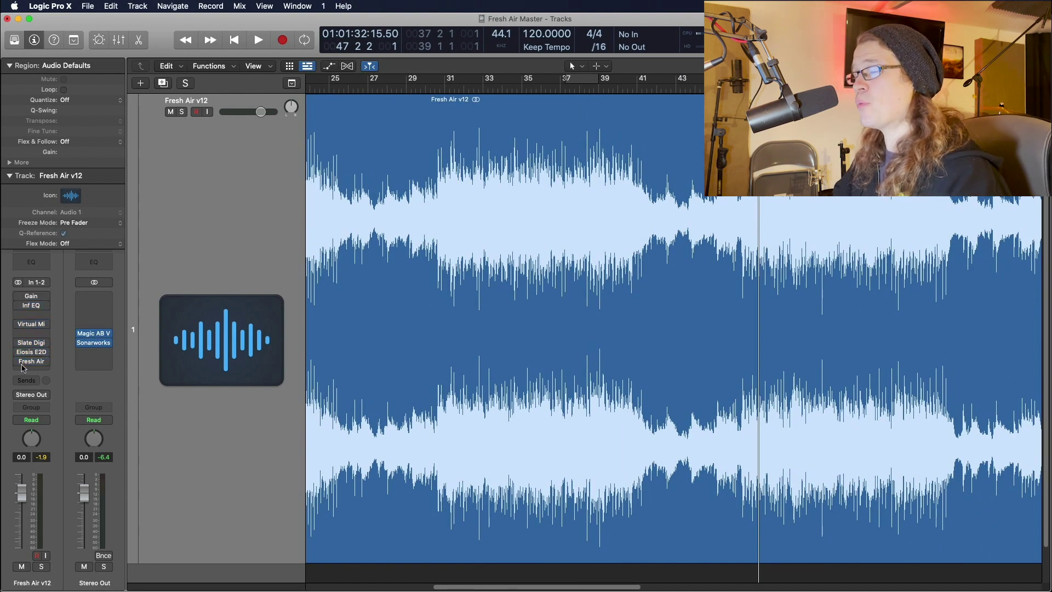
key("space")
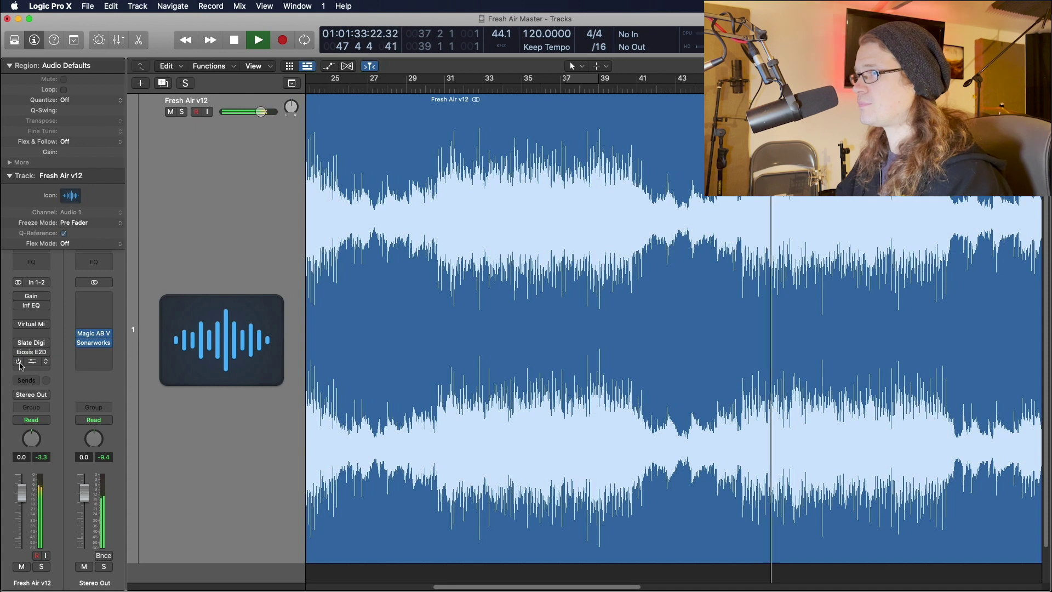
left_click(18, 361, "alt")
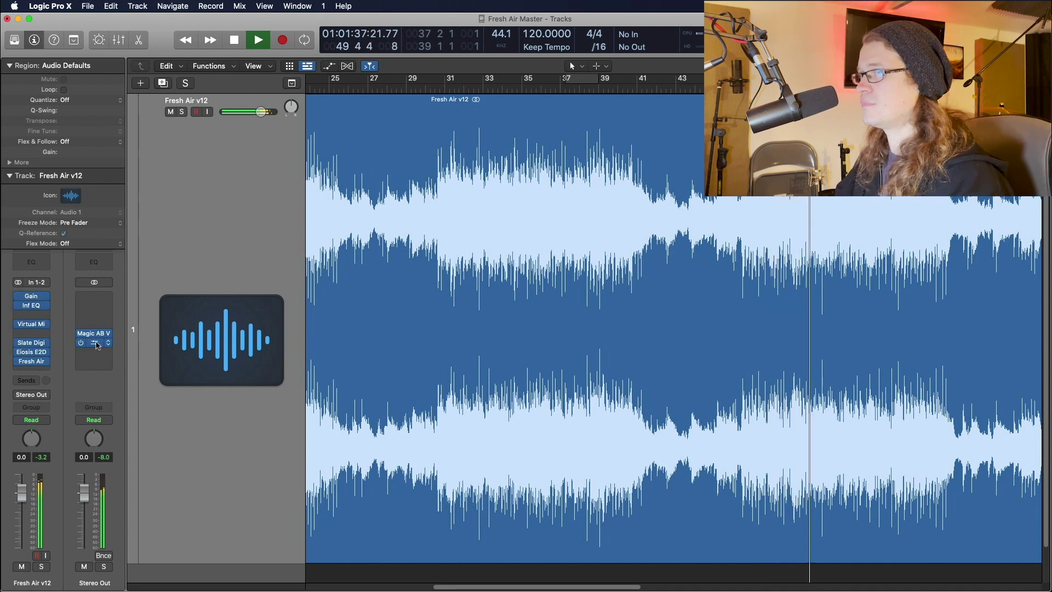
- Open Magic AB V2 on the Stereo Out and switch between the master and the 07 Times Like These reference
mouse_move(96, 336)
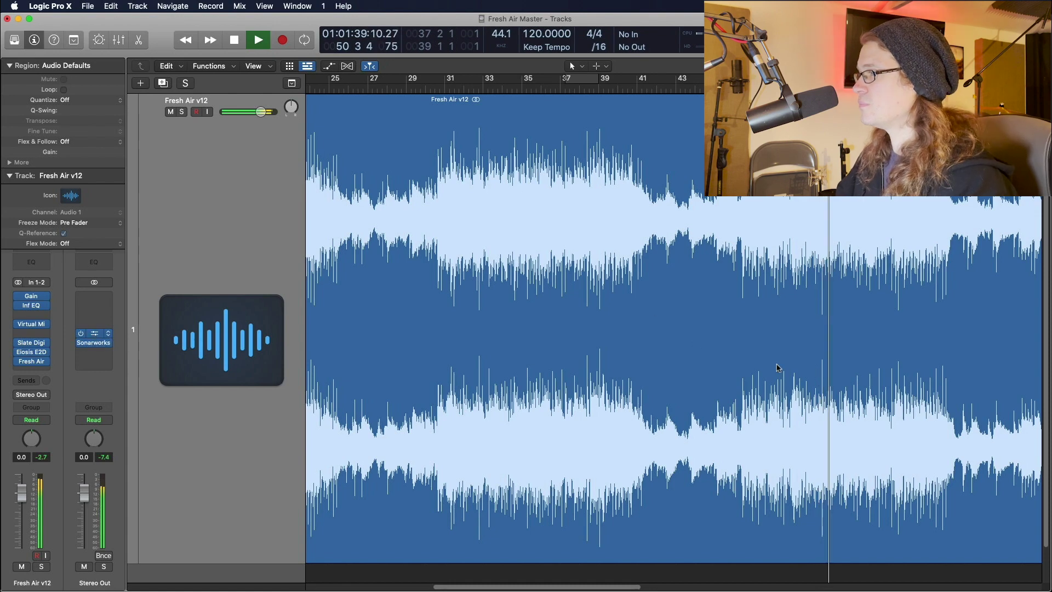
left_click(97, 337)
left_click(776, 431)
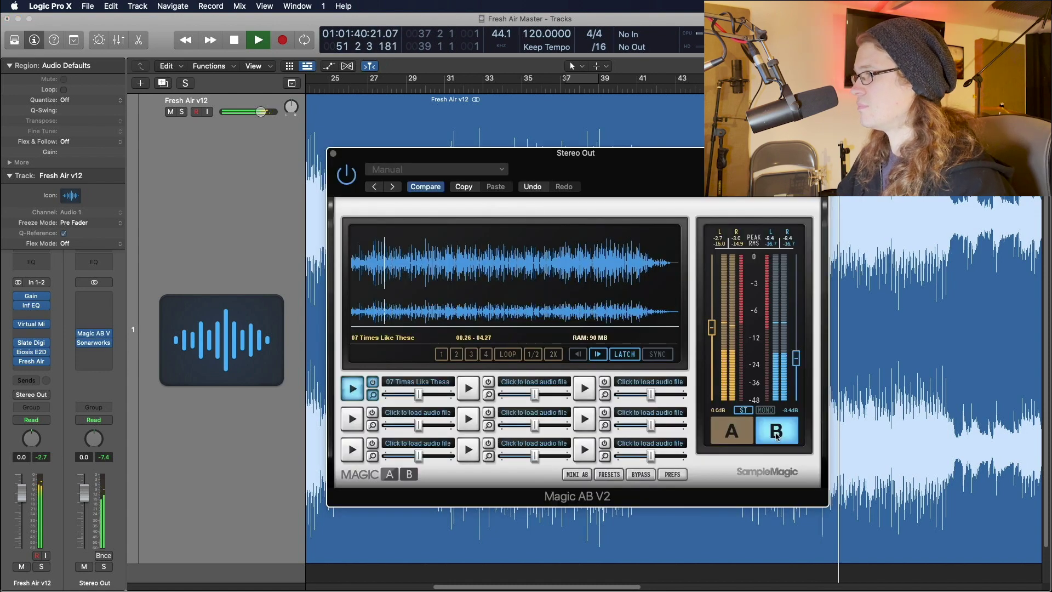
left_click(734, 432)
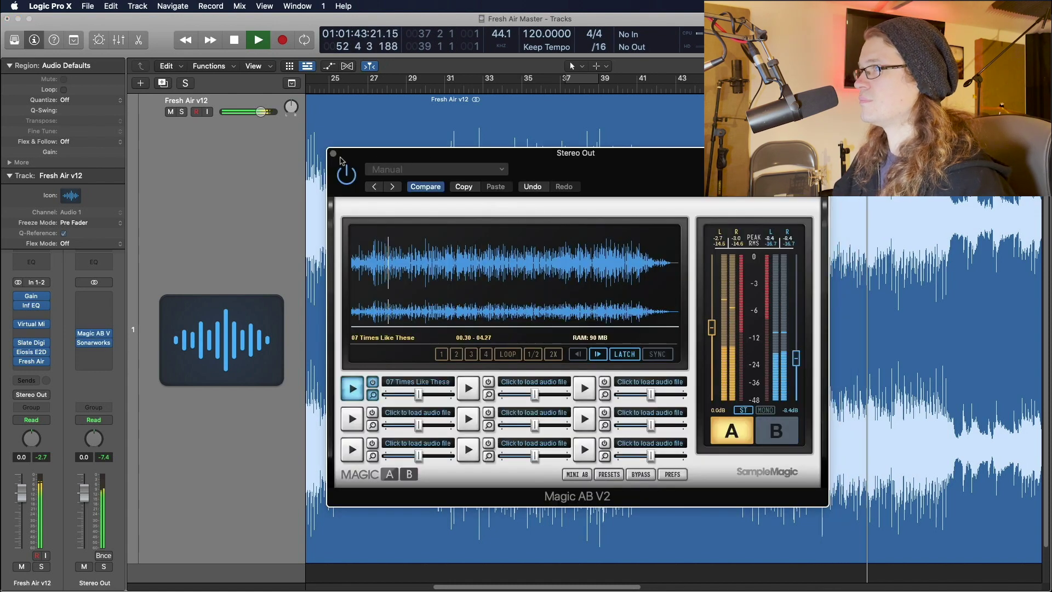
- Audition the 07 Times Like These reference once more, return to the master, and close Magic AB V2
left_click(776, 432)
left_click(732, 432)
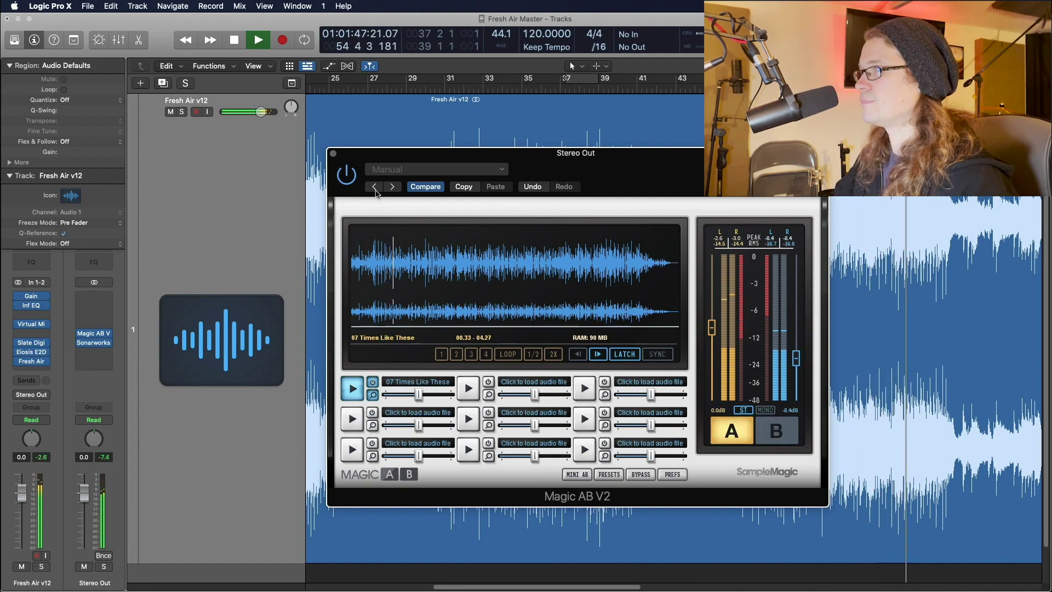
left_click(334, 155)
- Compare the track's entire plug-in chain bypassed and active from around bar 55, and stop playback
left_click(22, 302, "alt")
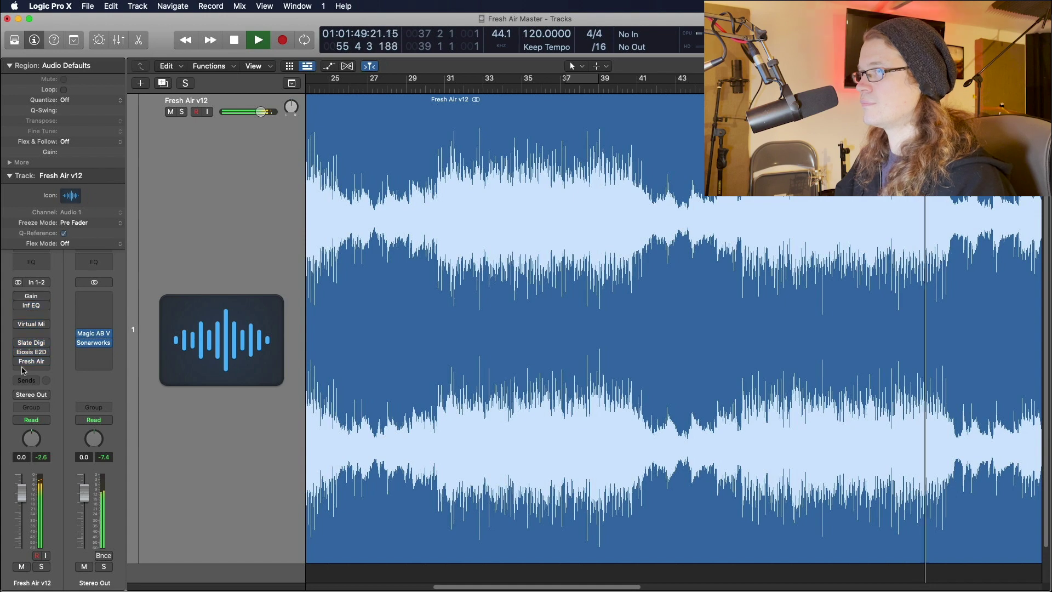
left_click(22, 302, "alt")
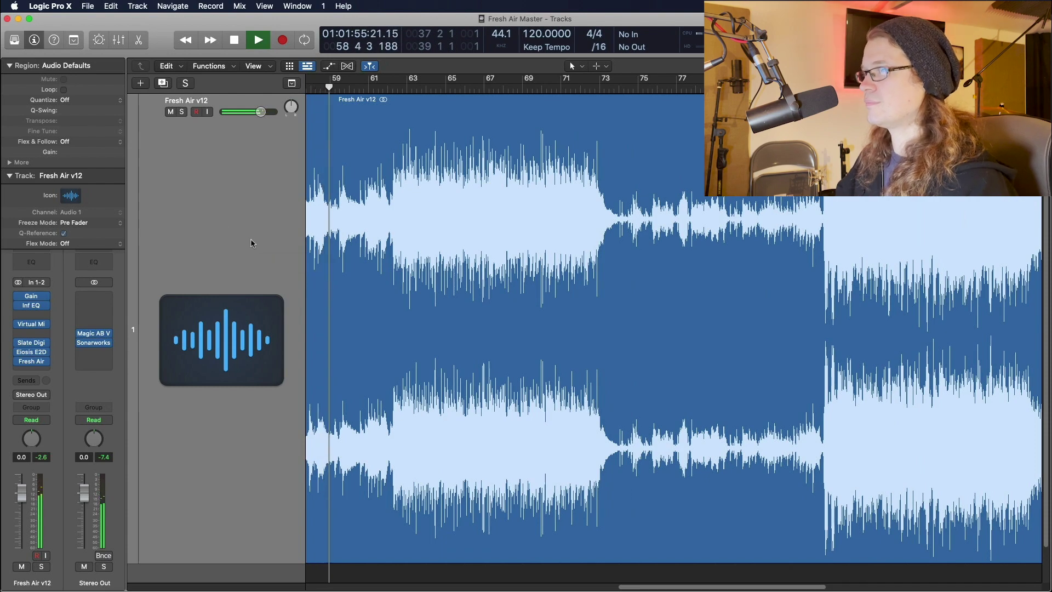
key("space")
- Open the Slate Digital FG-X and adjust FG Level's Dynamic Perception while playing from bar 59
mouse_move(32, 363)
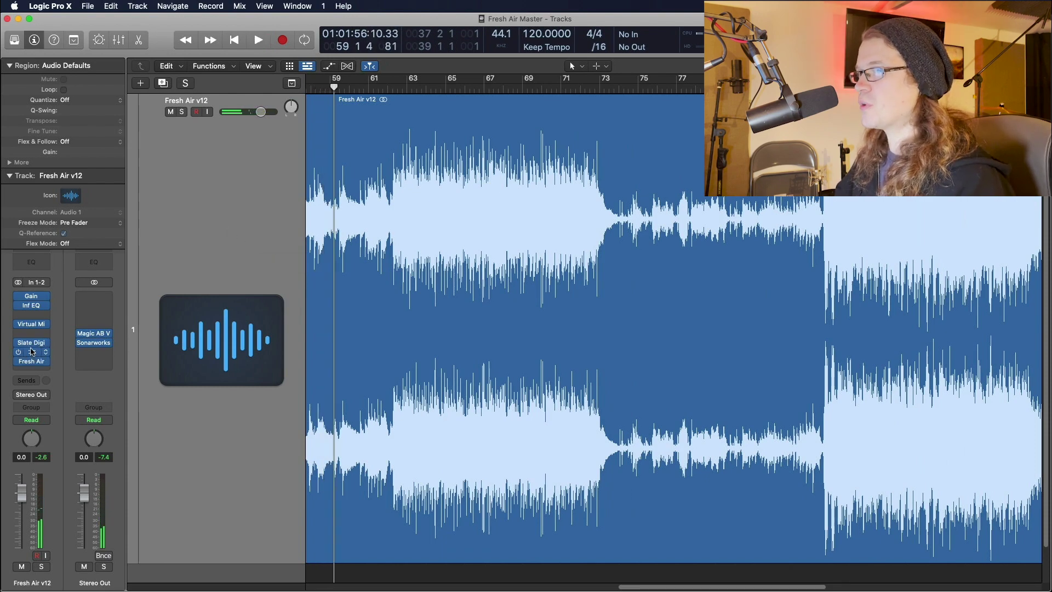
left_click(31, 352)
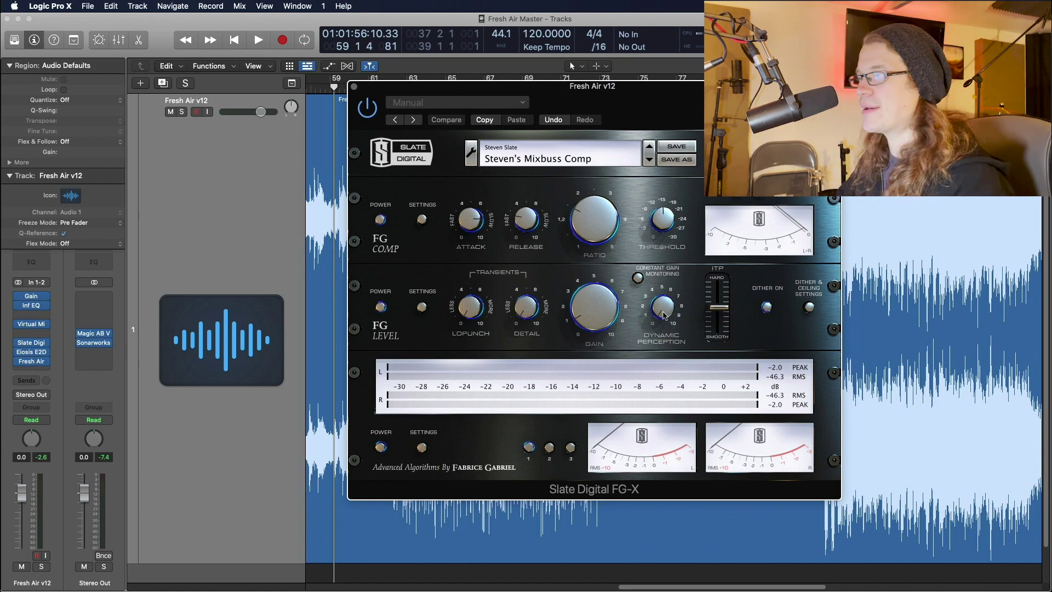
key("space")
left_click_drag(729, 87, 730, 248)
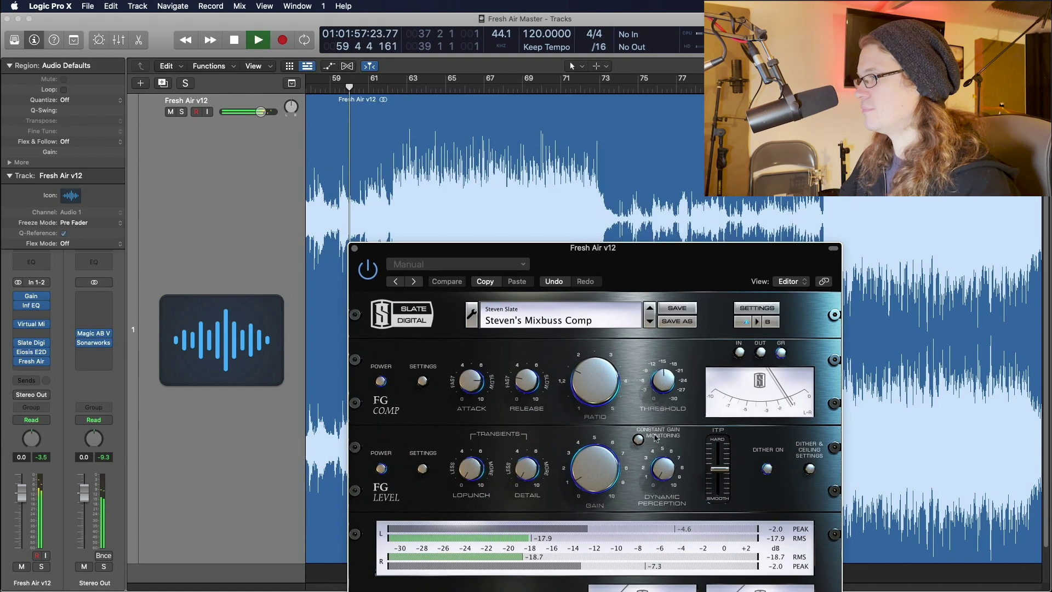
left_click_drag(665, 474, 665, 503)
left_click_drag(658, 247, 807, 83)
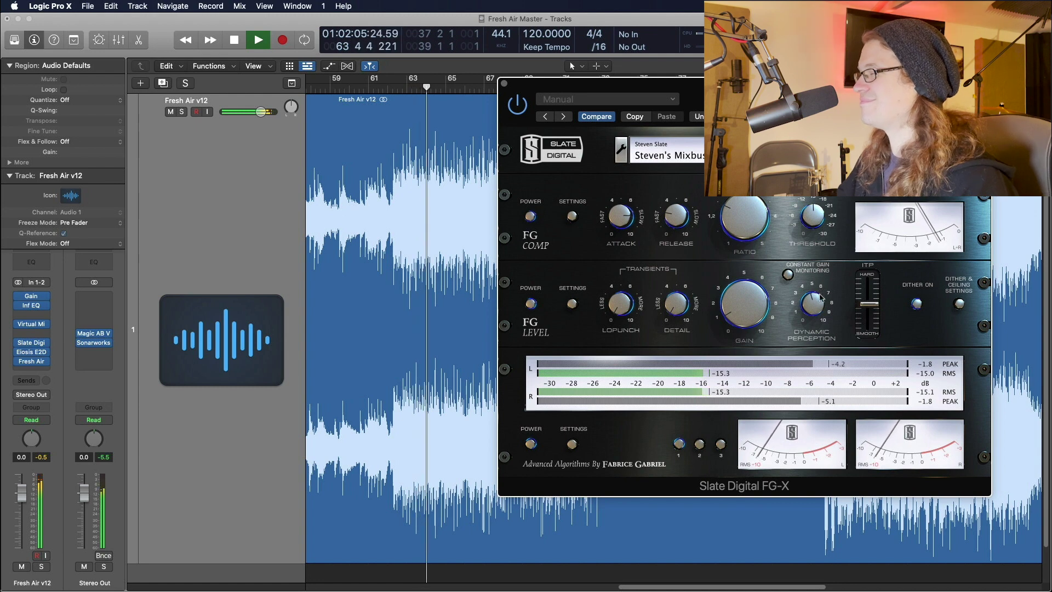
key("space")
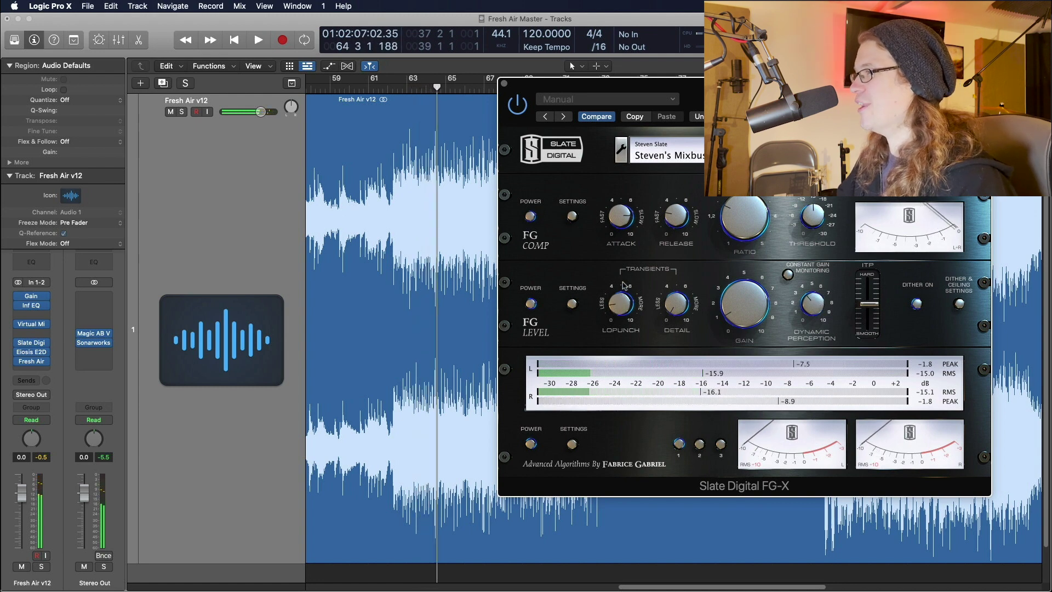
- Audition FG Level's LoPunch and Detail transient settings during playback from bar 64, and close the FG-X
key("space")
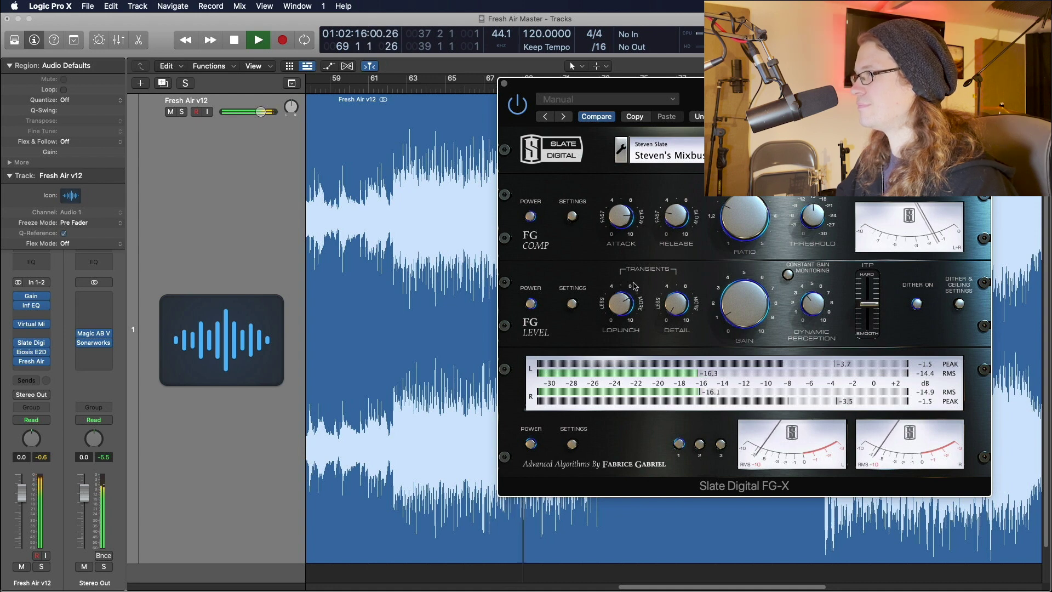
key("space")
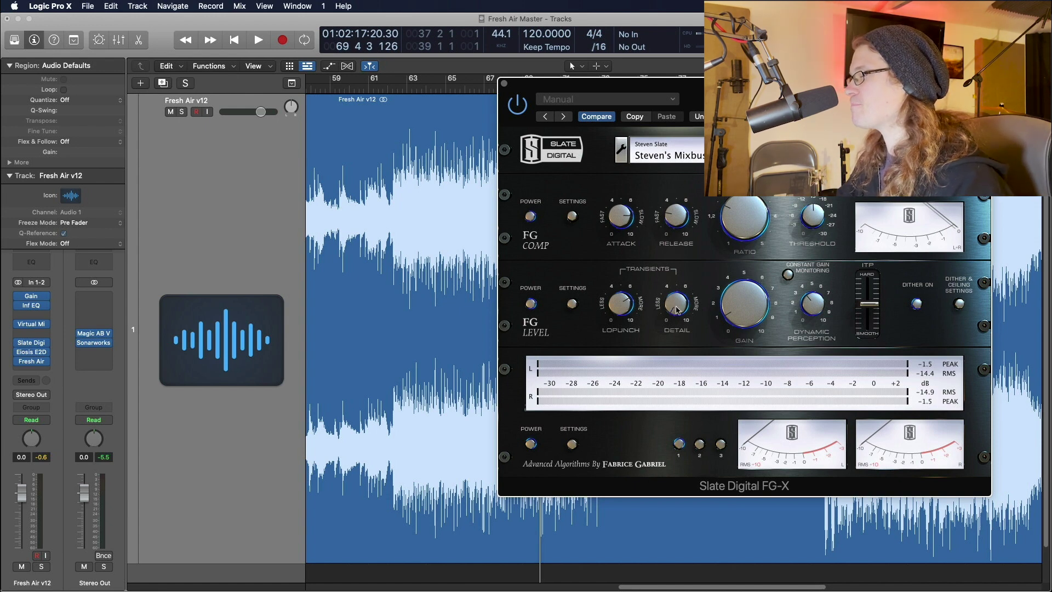
key("space")
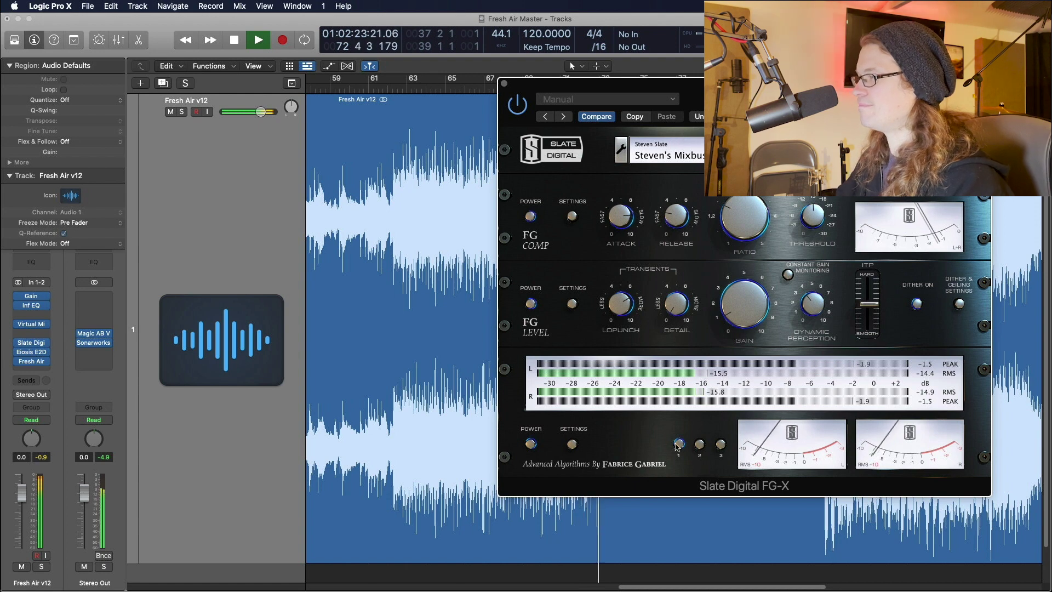
key("space")
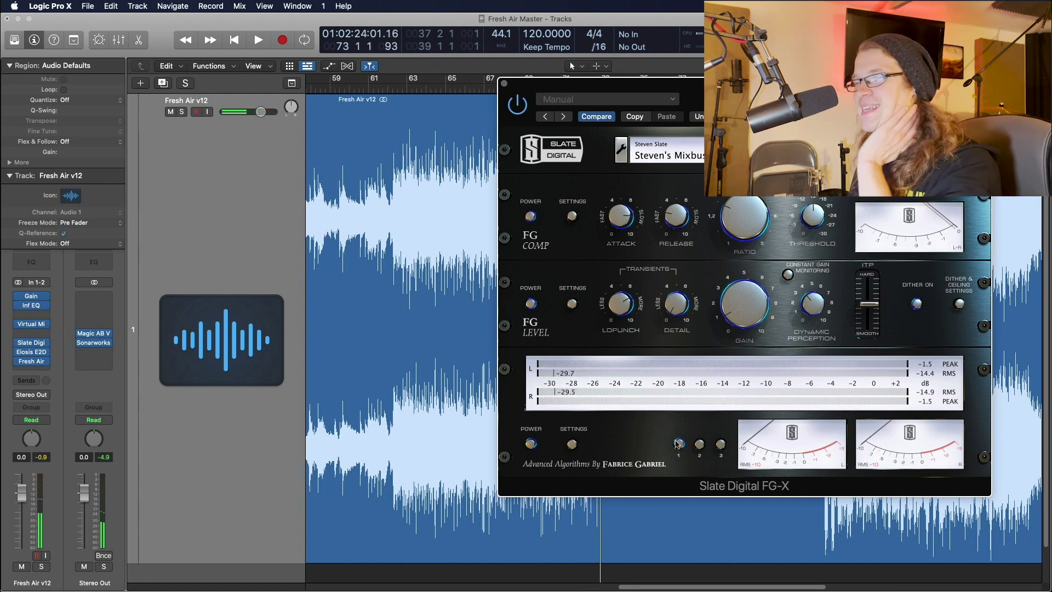
left_click_drag(771, 91, 618, 121)
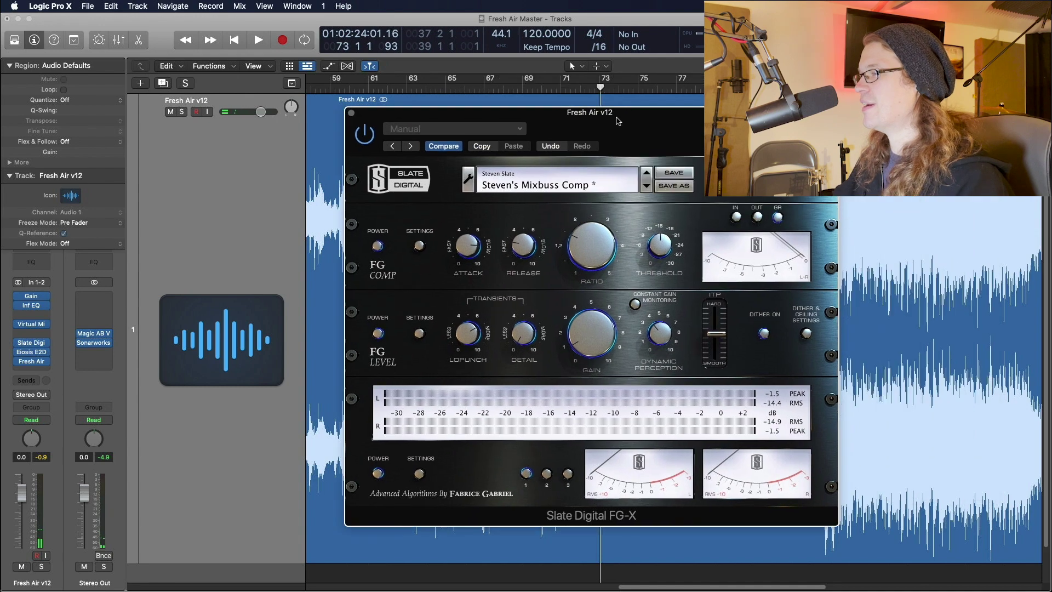
left_click(352, 114)
- Move the playhead to bar 86 and play the loud section briefly to check the channel's peak level
left_click(859, 88)
key("super+Left")
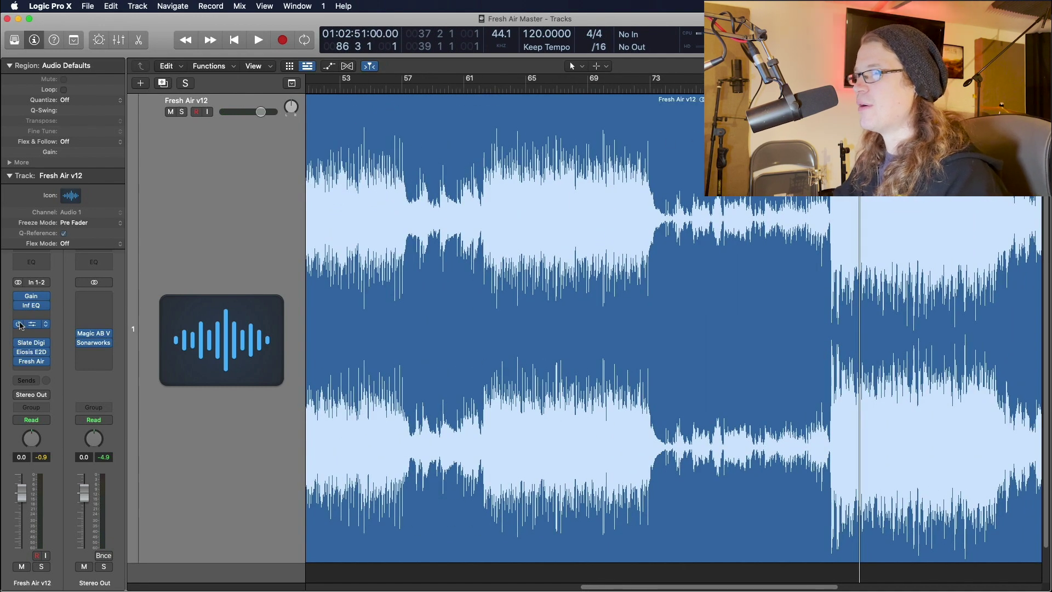
key("space")
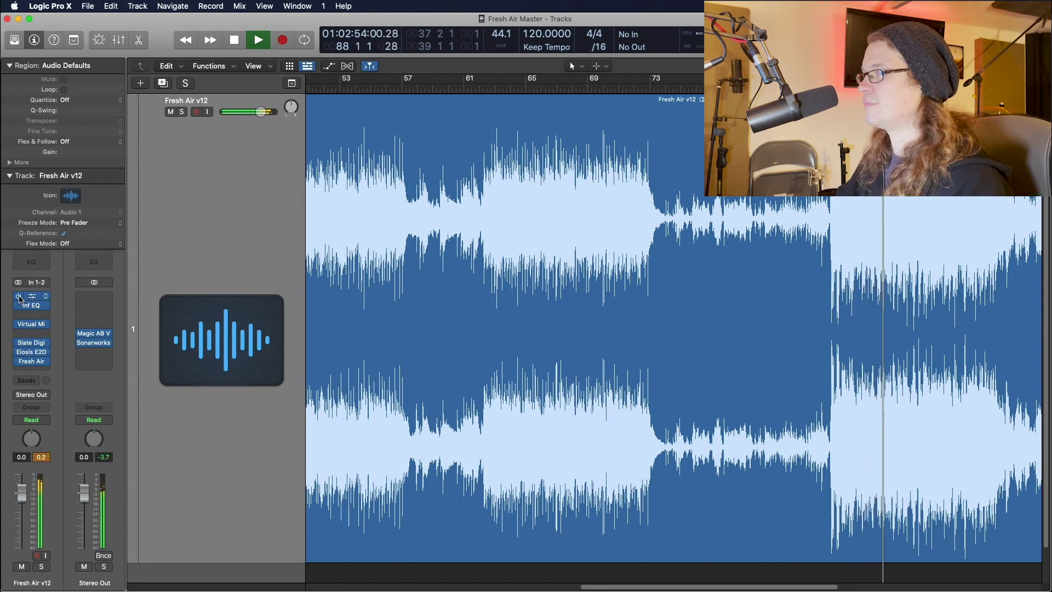
key("space")
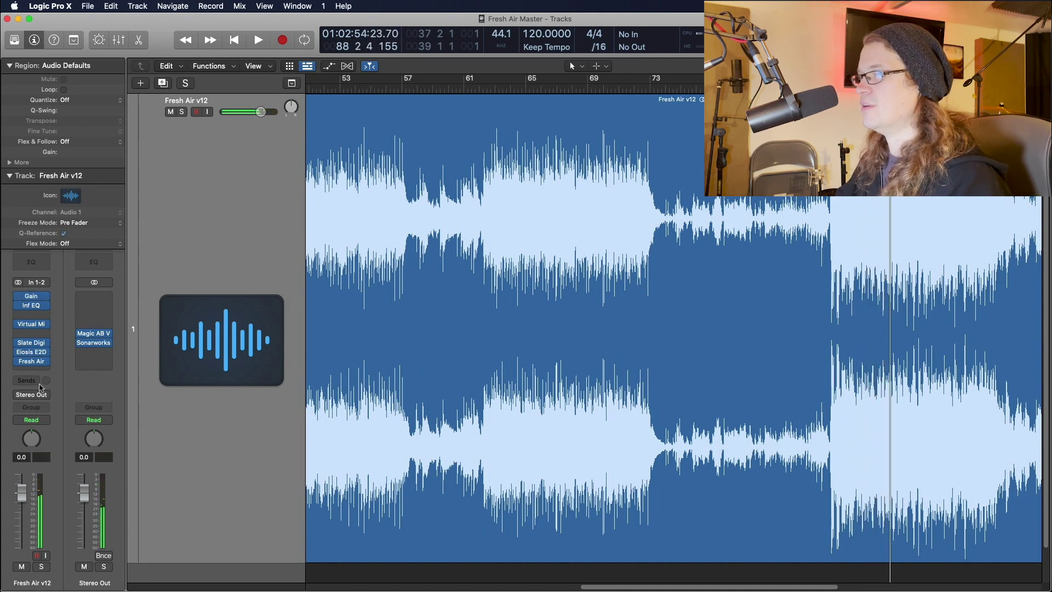
- Review the Gain, Virtual Mix Rack and FG-X plug-ins in turn, playing from bar 88 to watch the FG-X meters
left_click(34, 300)
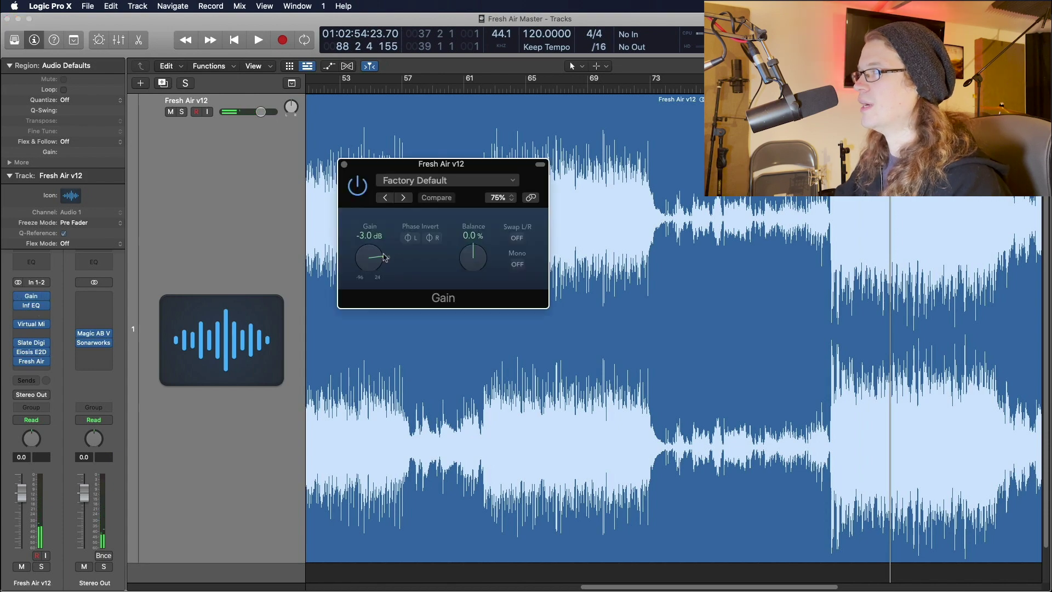
left_click(344, 165)
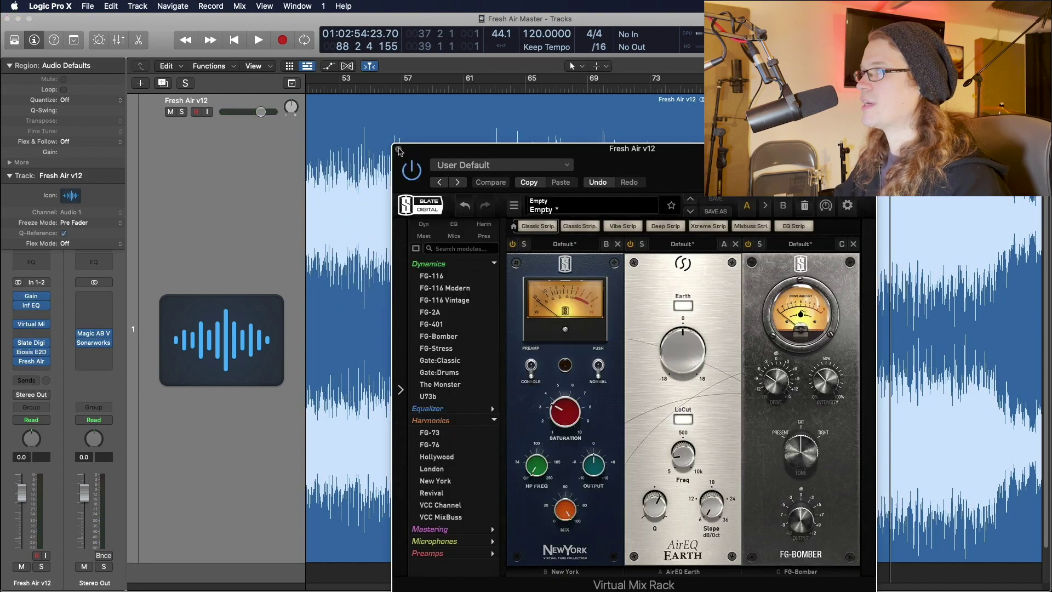
left_click(399, 150)
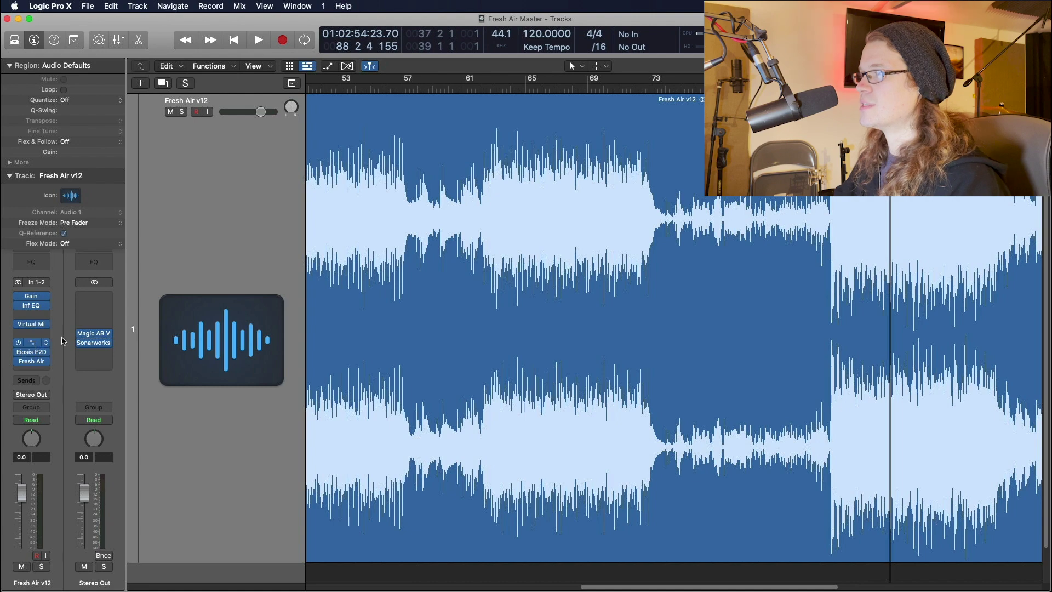
key("space")
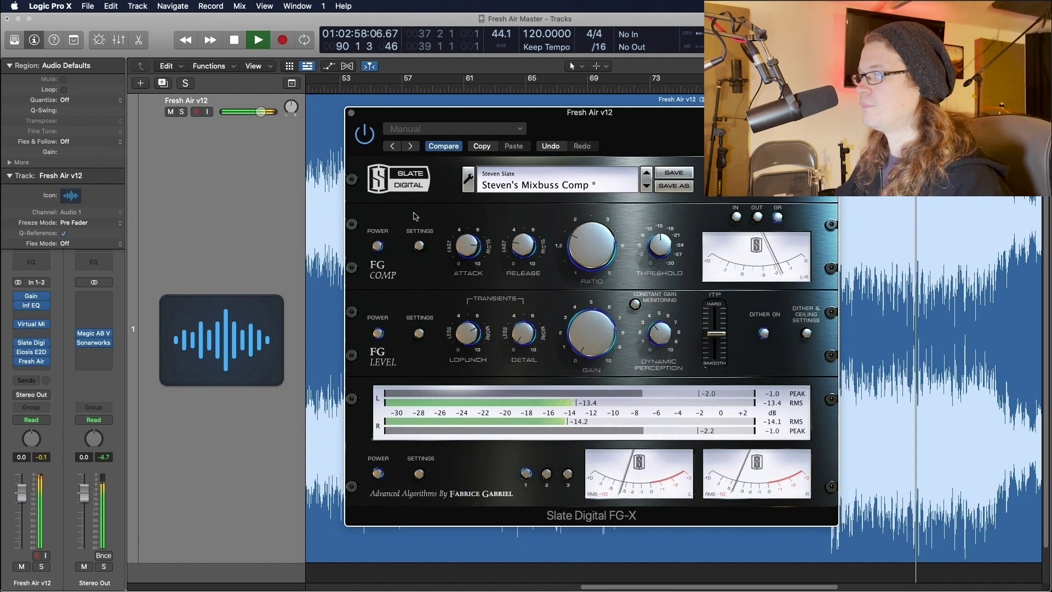
left_click(352, 114)
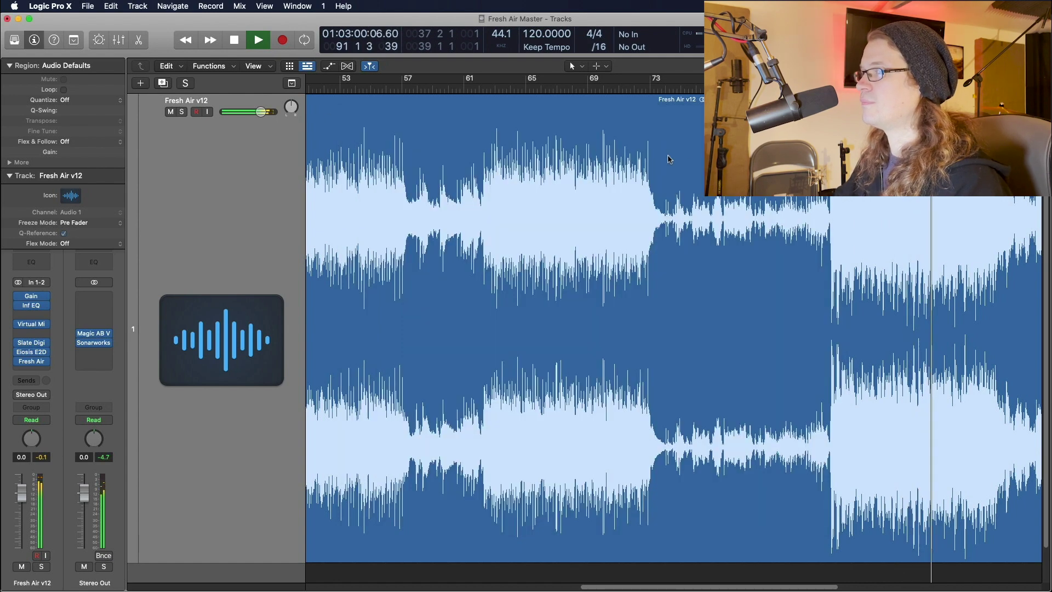
- Compare all of the track's plug-ins bypassed and active during playback from around bar 91, and stop
mouse_move(22, 299)
key("space")
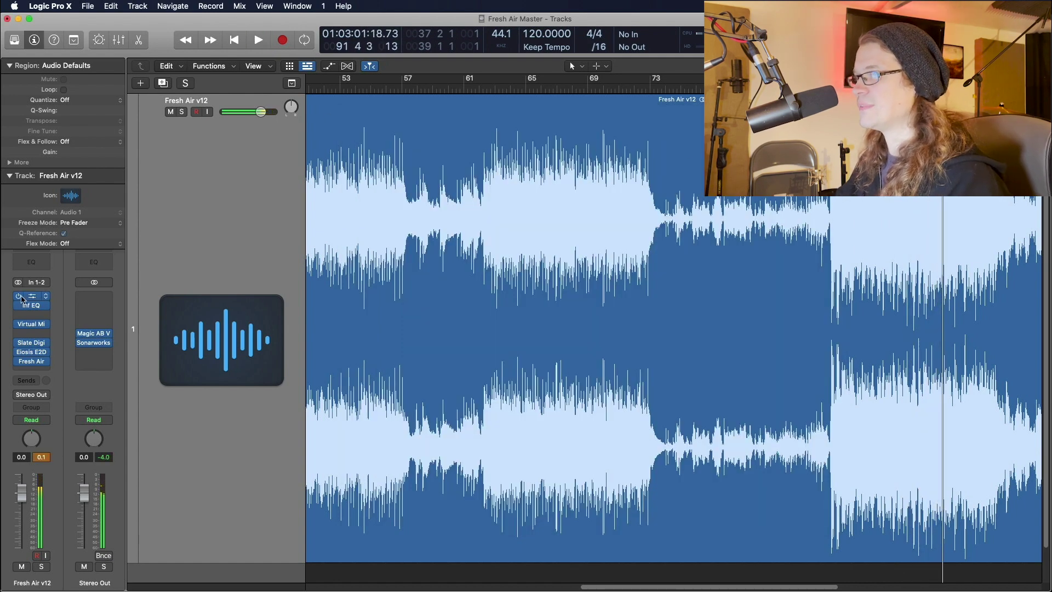
key("space")
left_click_drag(21, 297, 20, 364)
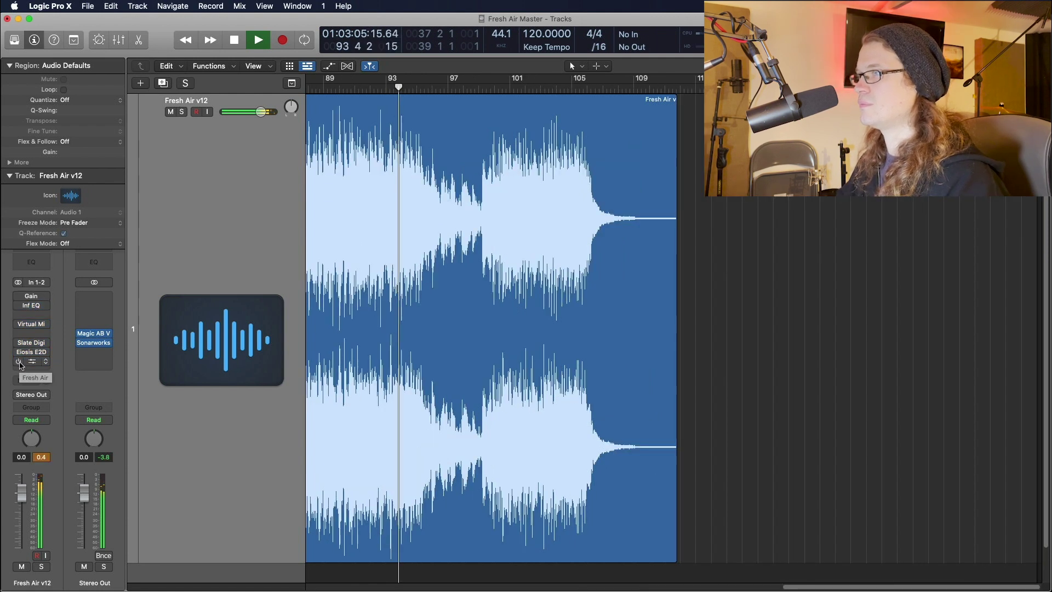
left_click_drag(19, 361, 20, 296)
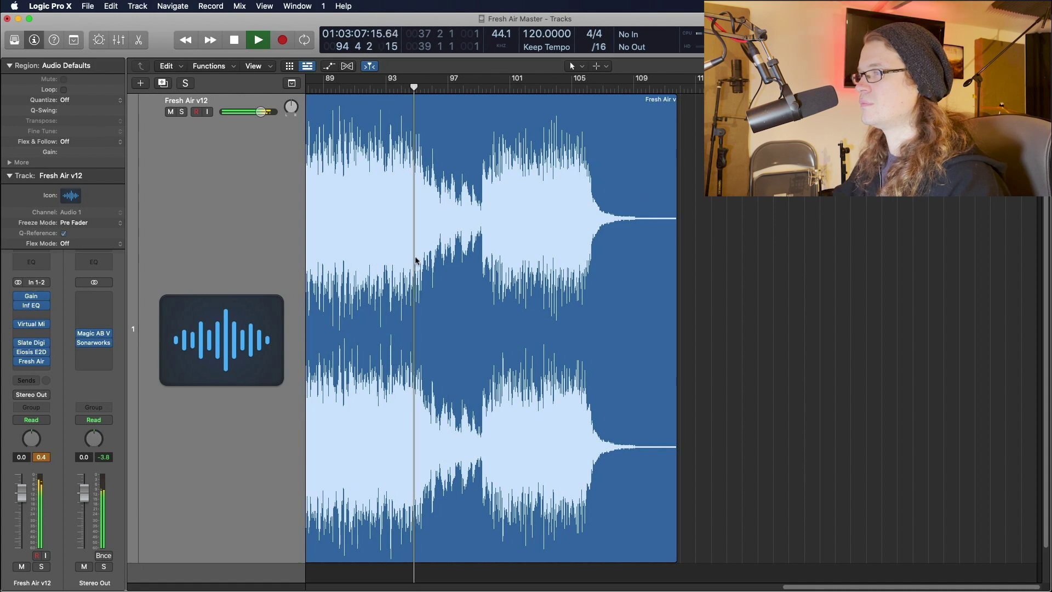
key("space")
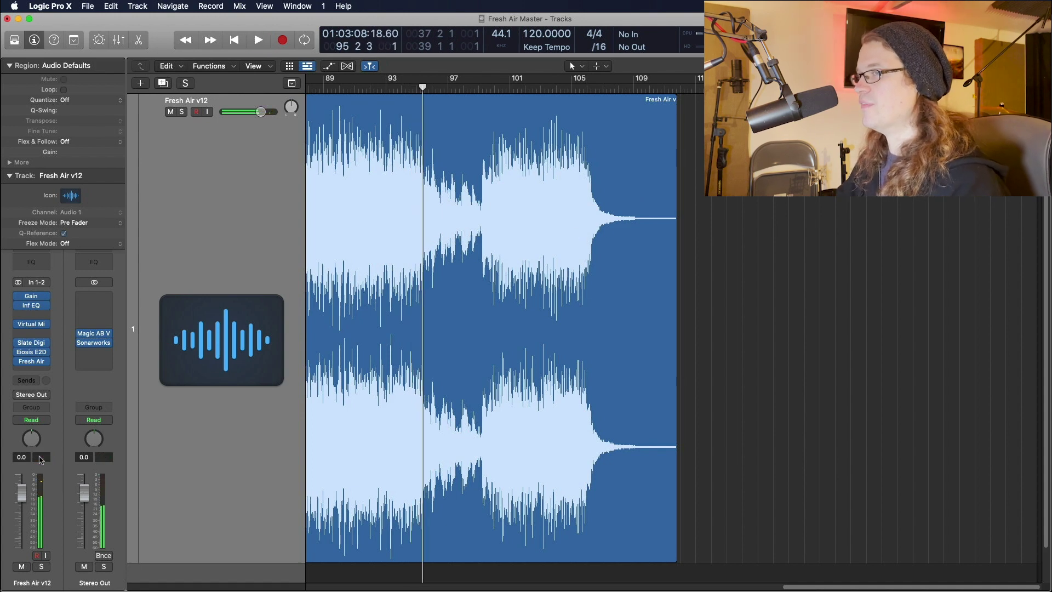
left_click(36, 371)
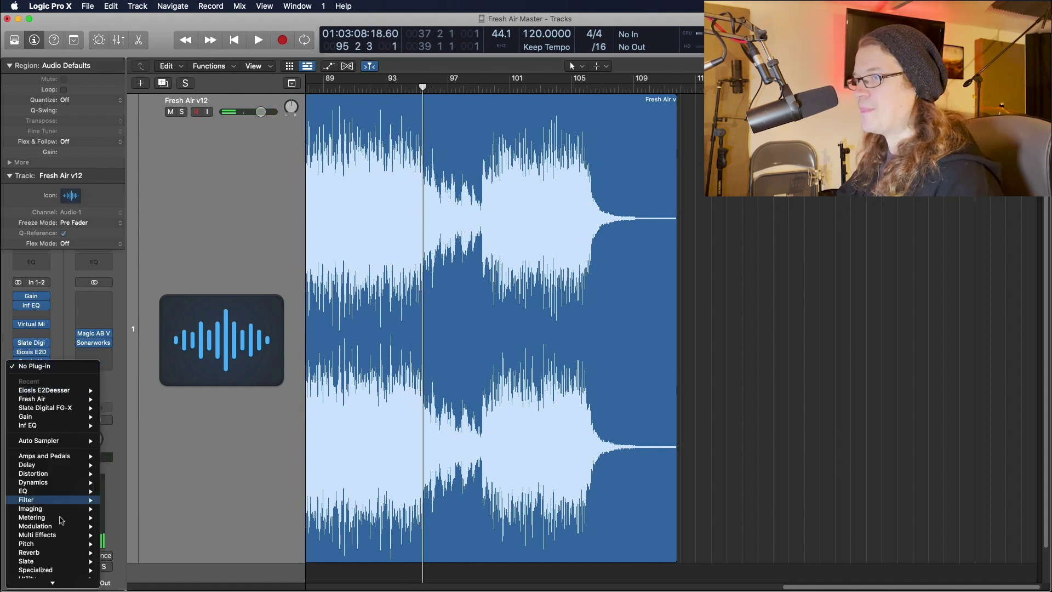
mouse_move(60, 521)
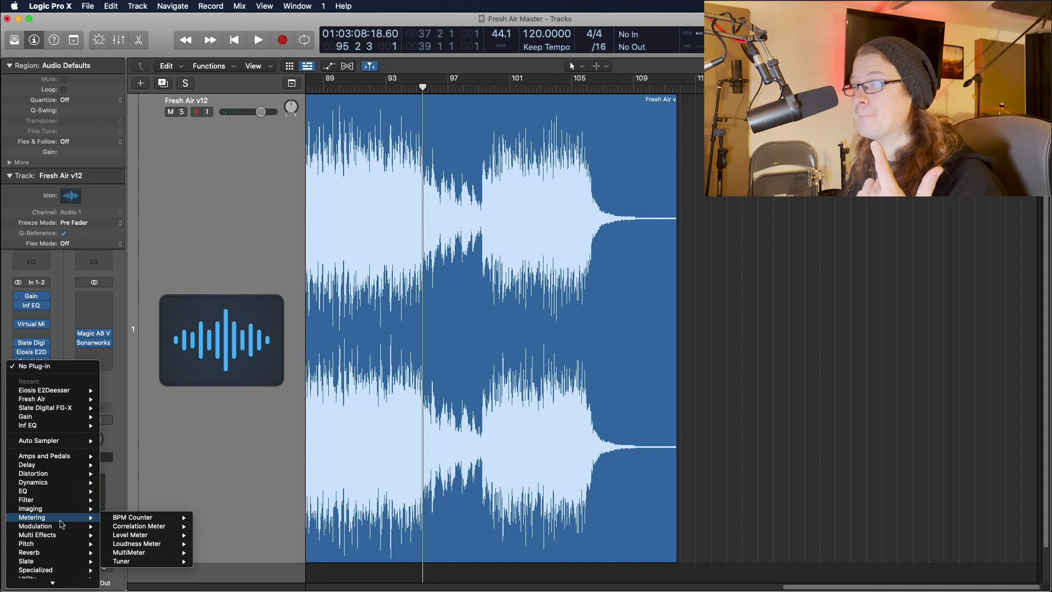
left_click(176, 467)
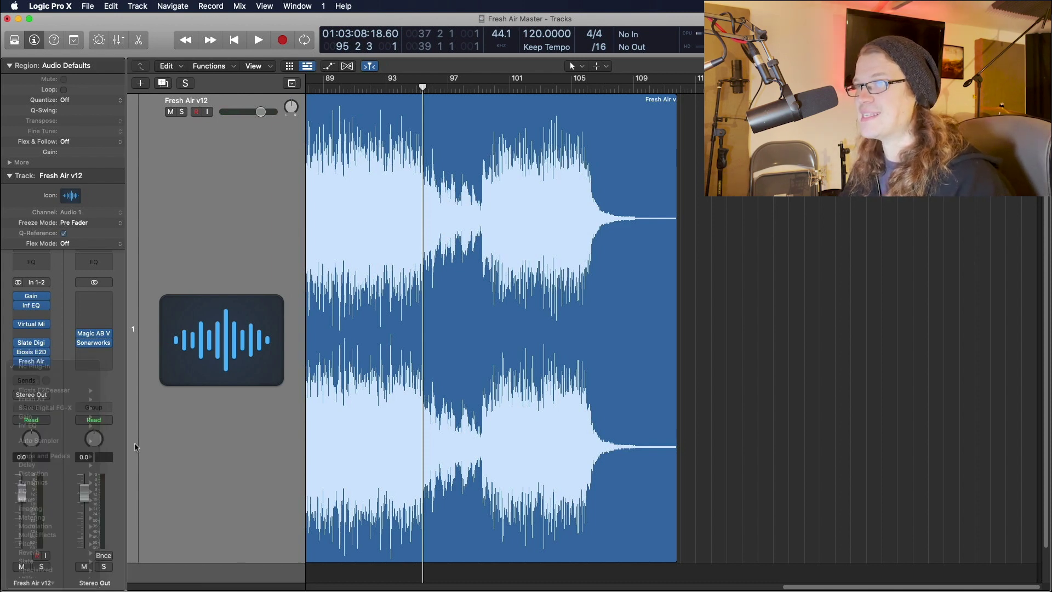
- Insert a second stereo Virtual Mix Rack after Fresh Air on the Fresh Air v12 track
left_click(34, 371)
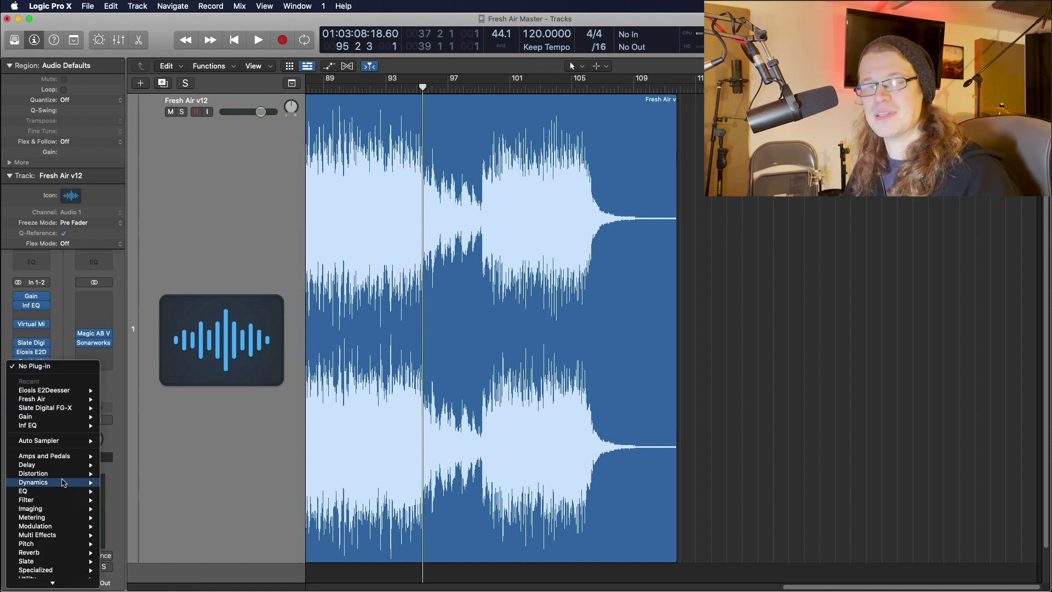
mouse_move(63, 482)
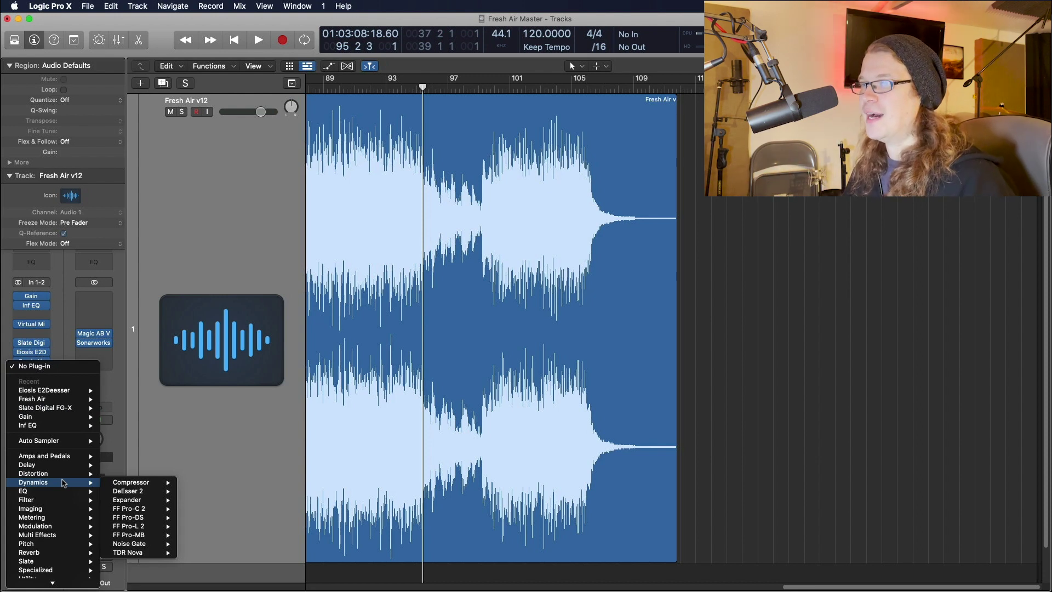
mouse_move(60, 540)
mouse_move(129, 542)
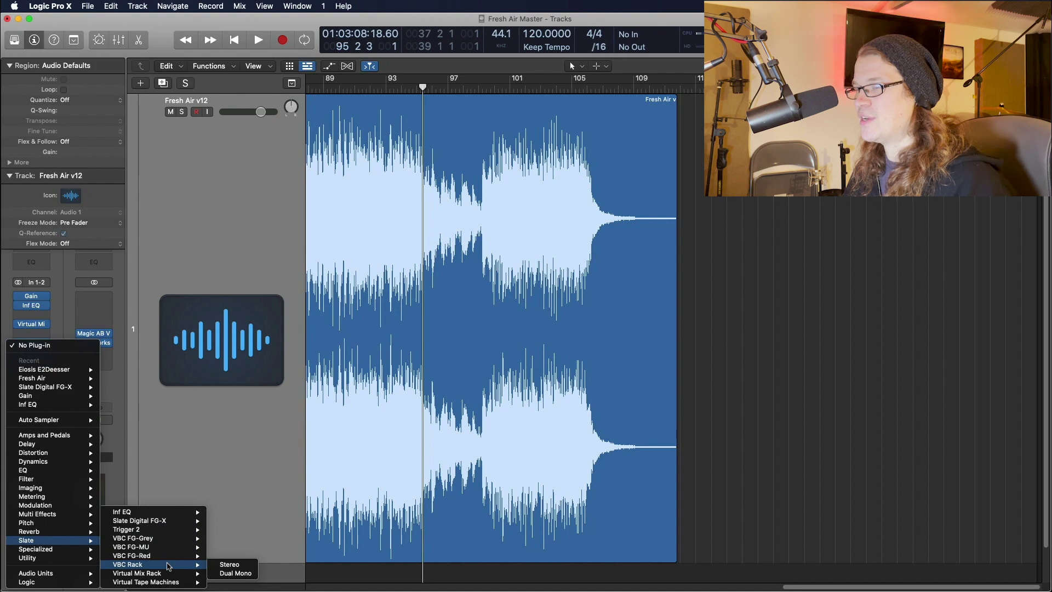
mouse_move(177, 573)
left_click(238, 574)
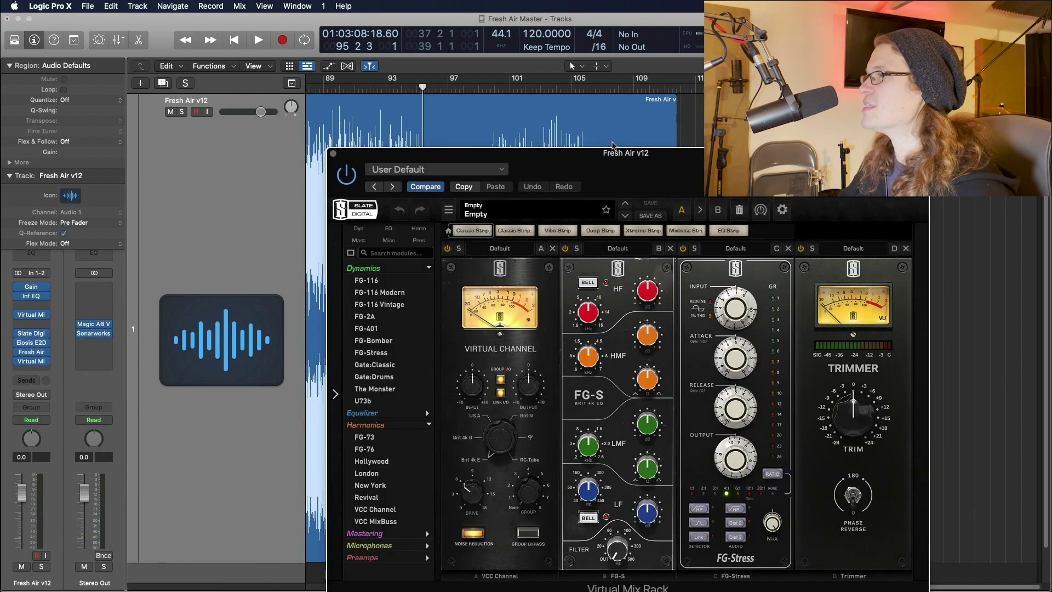
- Clear all modules from the new Virtual Mix Rack and load an FG-2A in Limit mode into the first slot
left_click(740, 211)
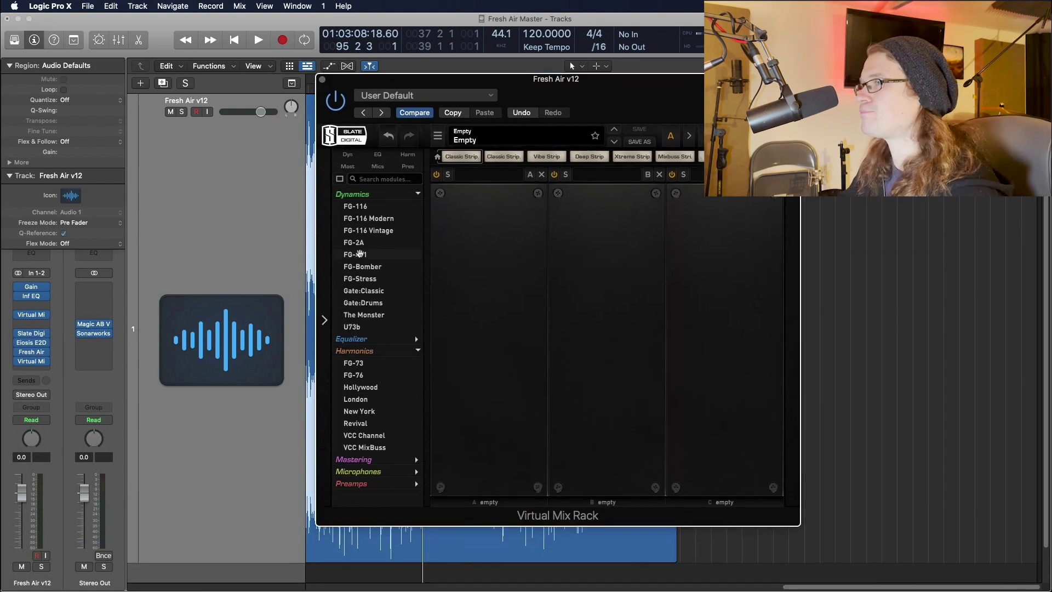
left_click_drag(353, 243, 487, 252)
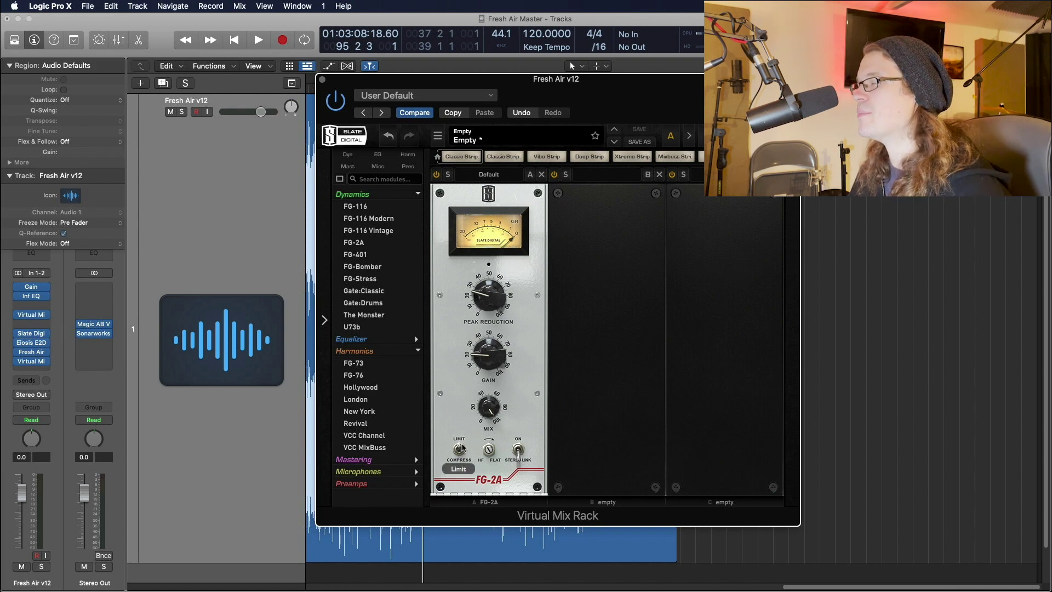
left_click_drag(549, 94, 657, 96)
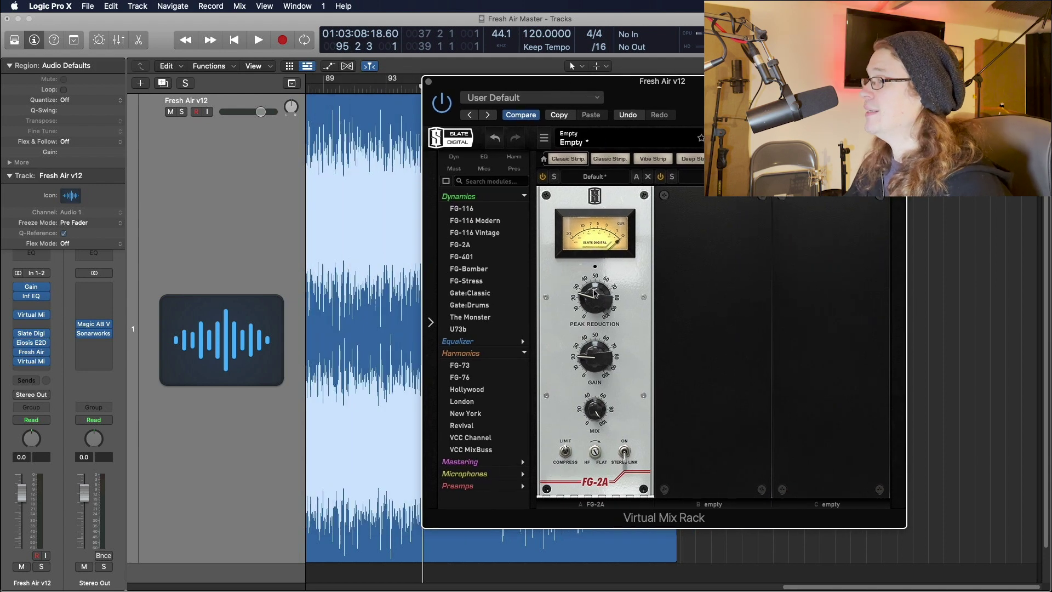
- Play the loud section from around bar 85, fine-tune the FG-2A's Peak Reduction at a low setting, and stop
left_click_drag(548, 81, 669, 76)
left_click(417, 88)
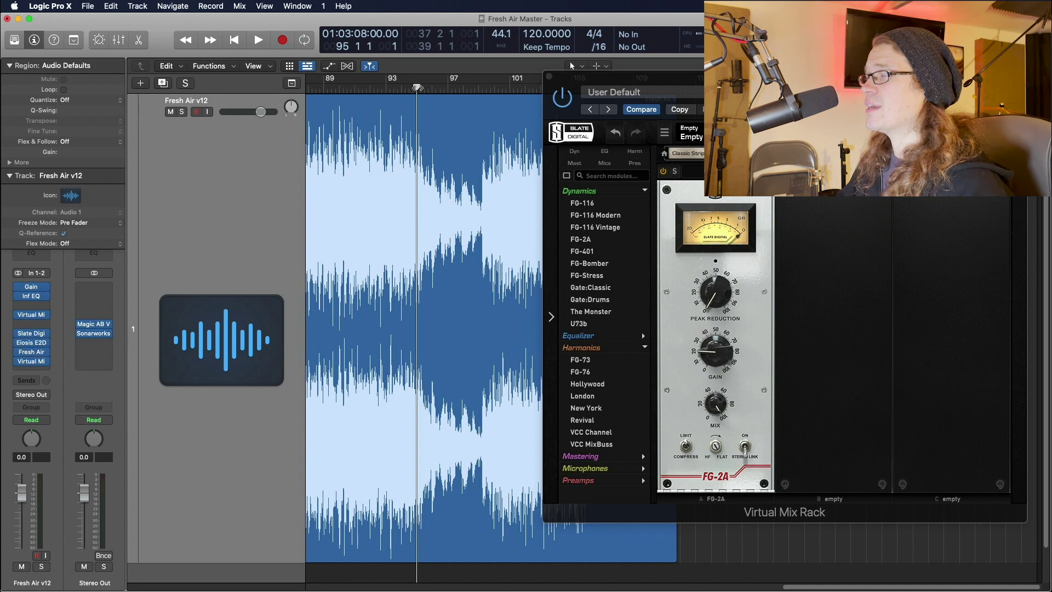
left_click_drag(768, 76, 834, 85)
scroll(452, 147, "left", 3)
scroll(452, 147, "left", 3)
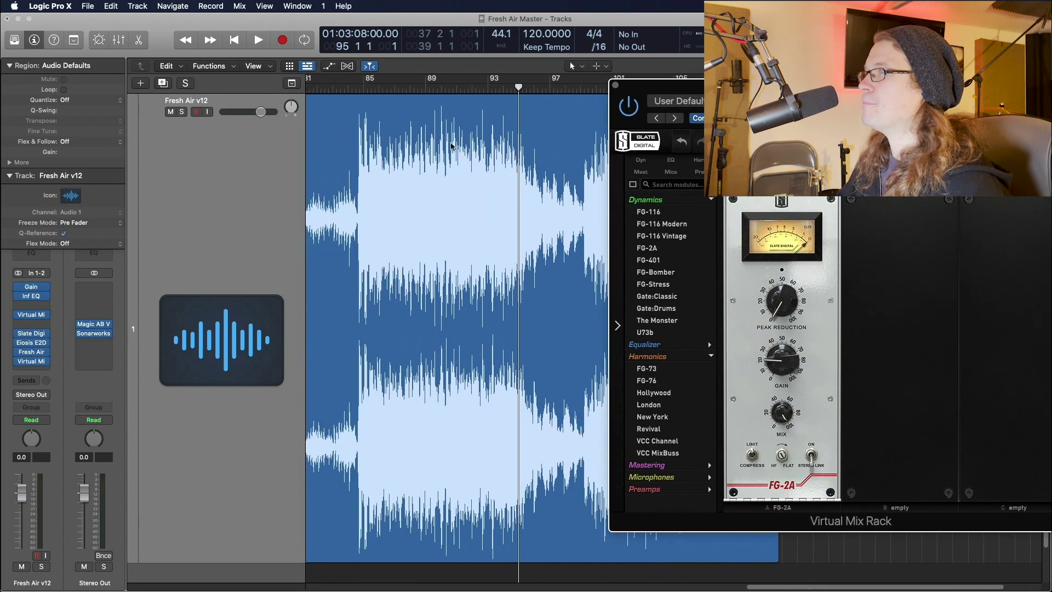
left_click(363, 89)
key("space")
left_click(782, 311)
left_click_drag(782, 311, 780, 299)
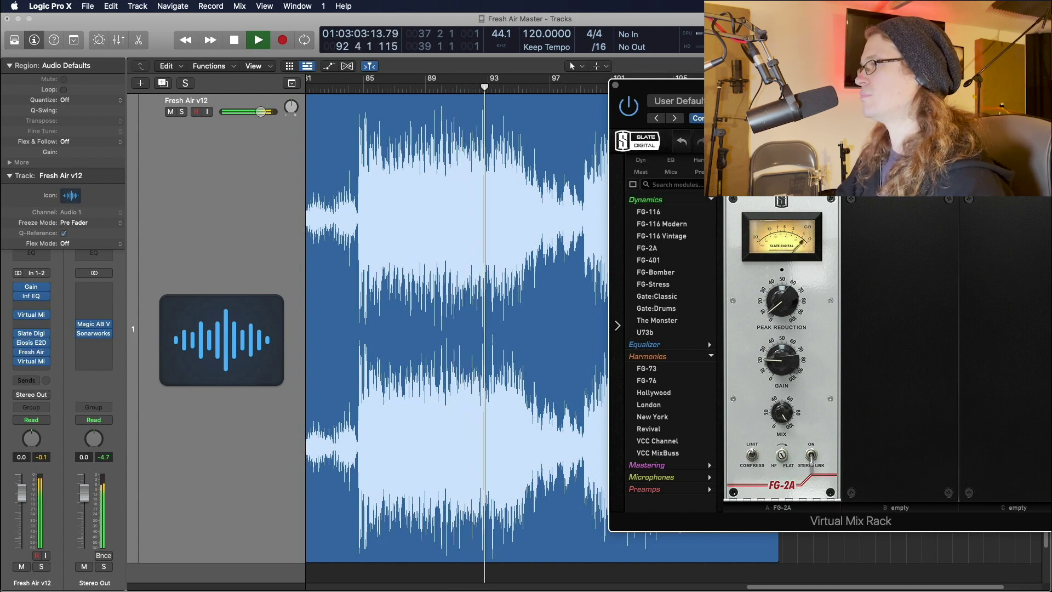
key("space")
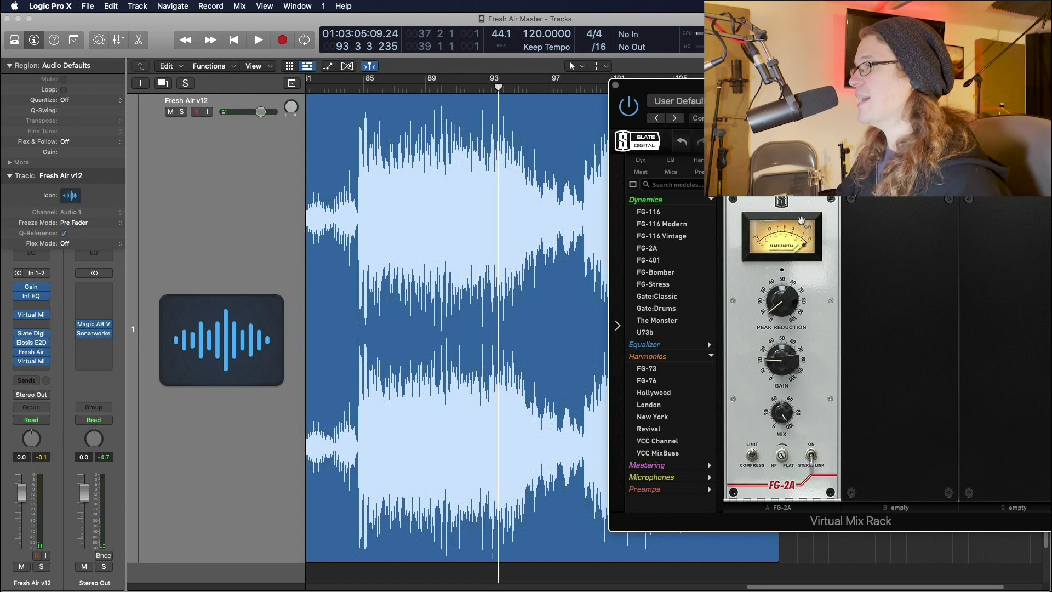
- Try the FG-2A's HF/Flat control at 0% and 100% while auditioning the section from around bar 84
left_click(365, 91)
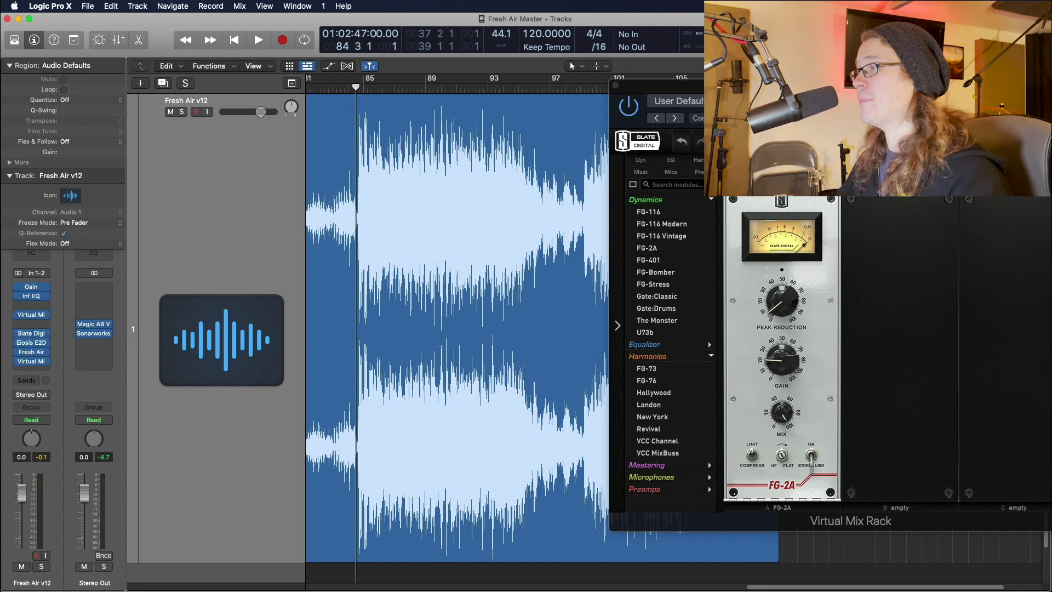
left_click(812, 462)
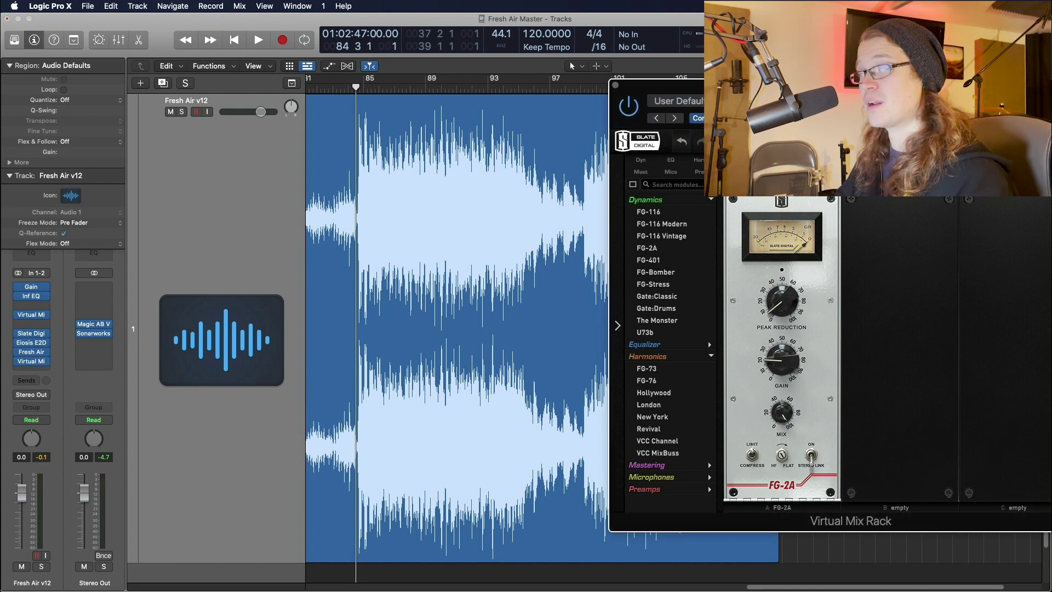
key("space")
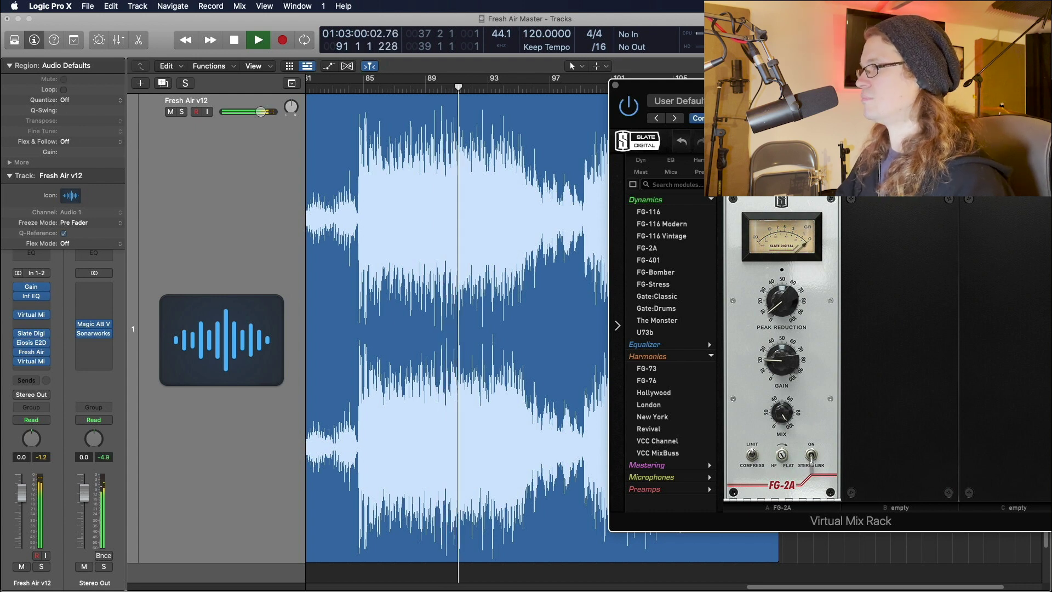
key("space")
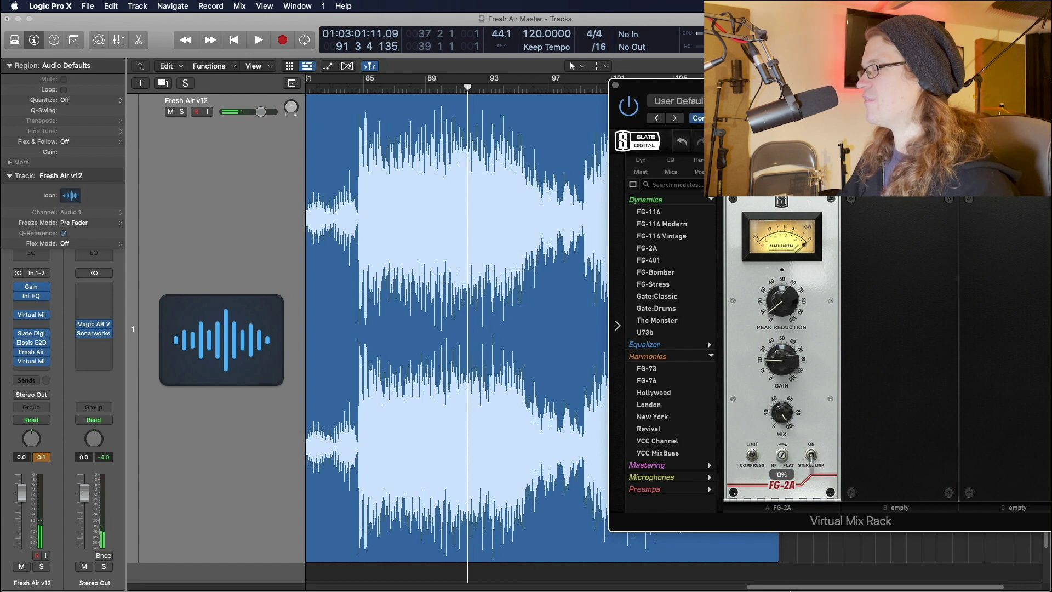
left_click(360, 88)
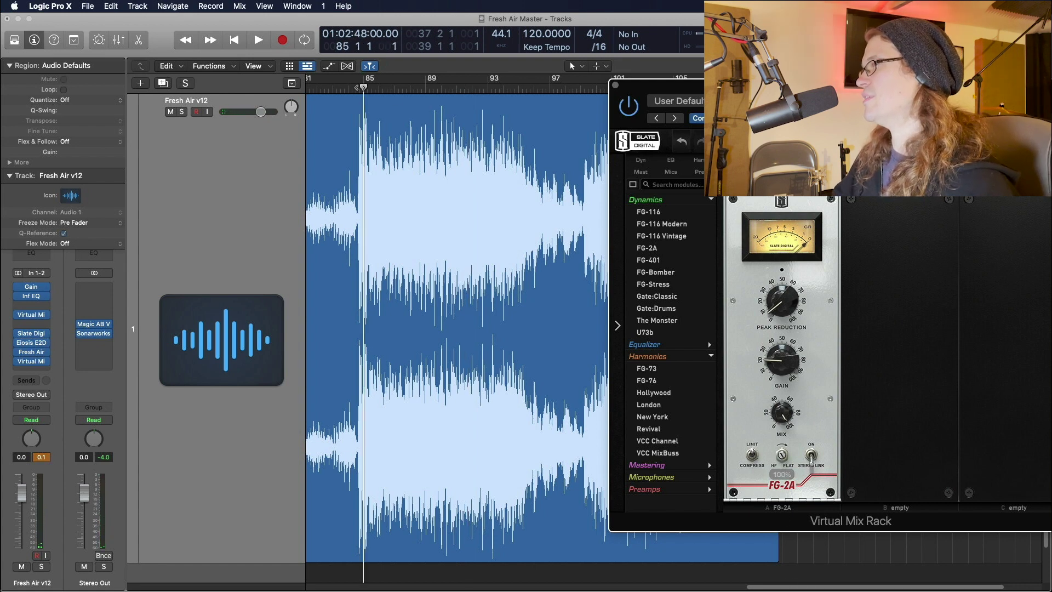
left_click_drag(877, 85, 767, 80)
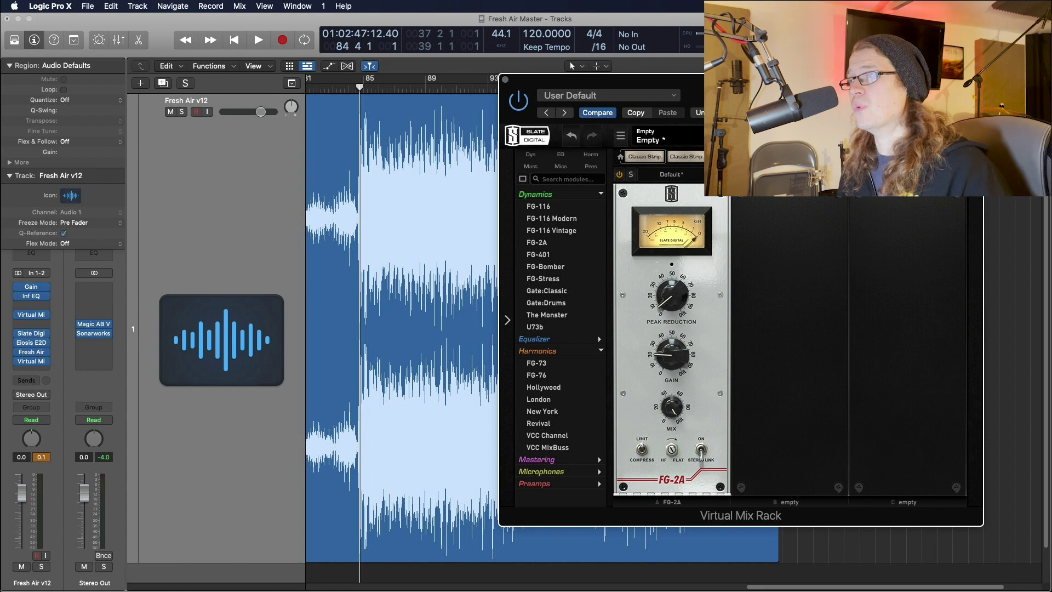
key("space")
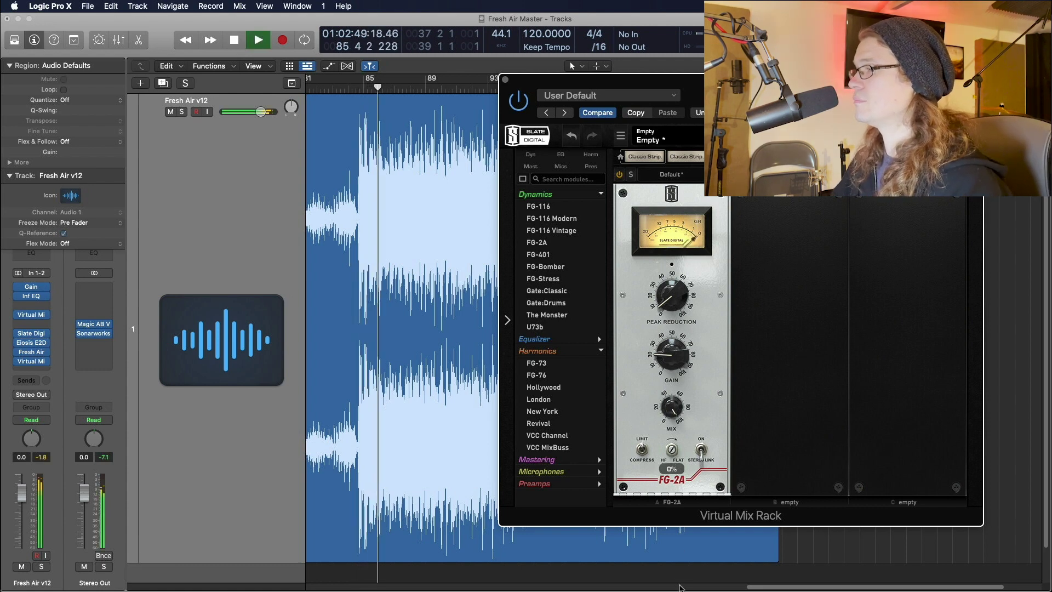
key("space")
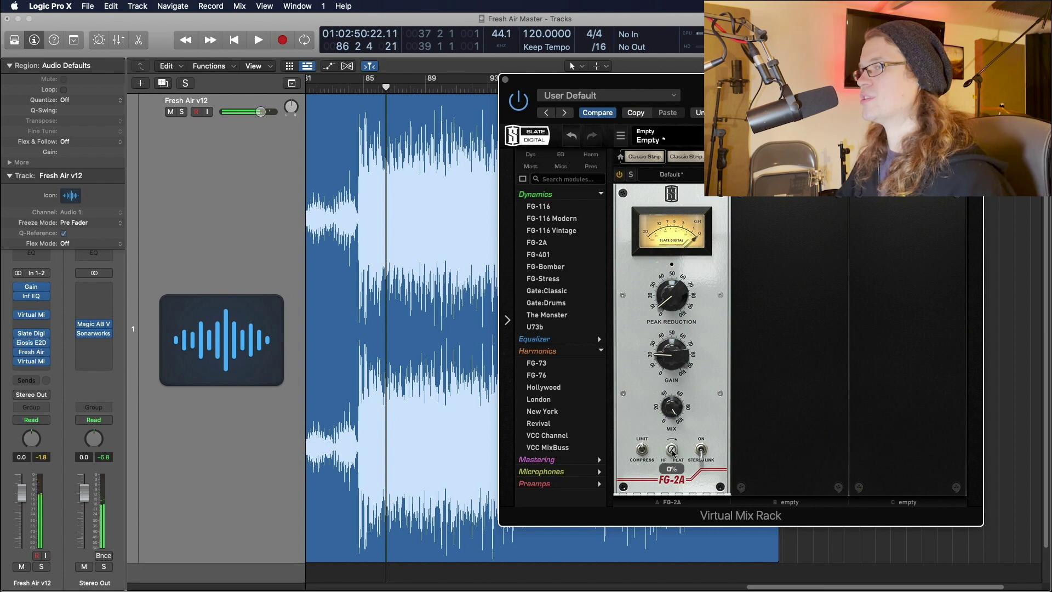
- Resume playback and set the FG-2A's HF/Flat control to 50%
key("space")
left_click(673, 452)
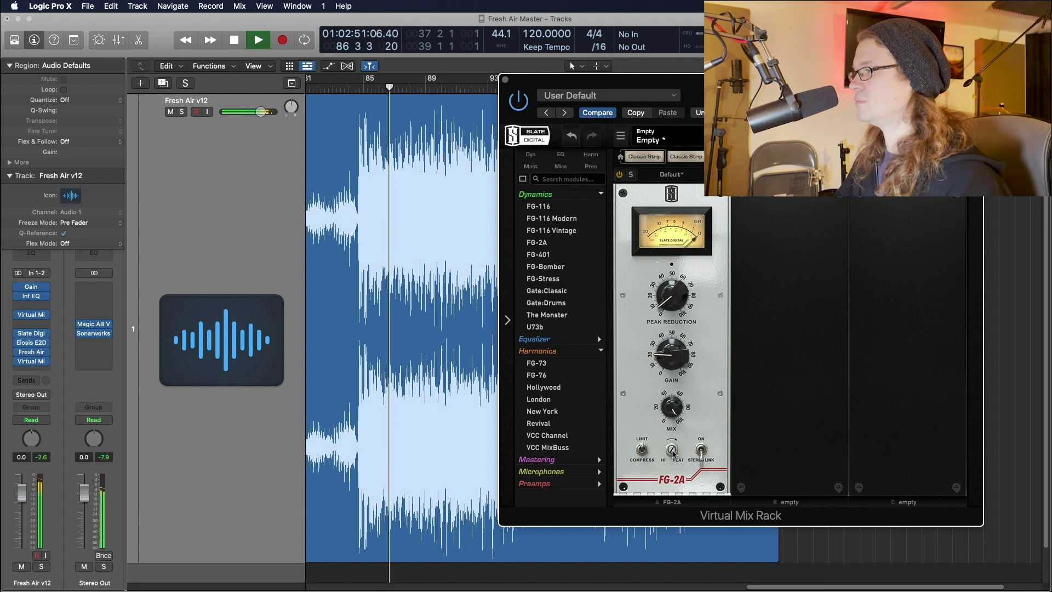
mouse_move(679, 290)
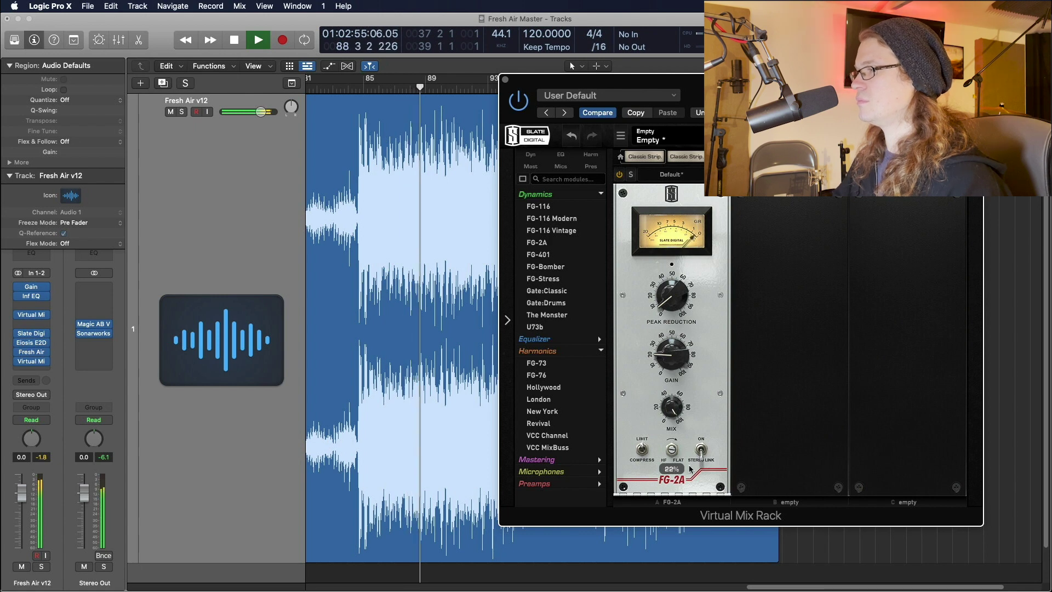
mouse_move(688, 411)
left_click_drag(687, 408, 688, 404)
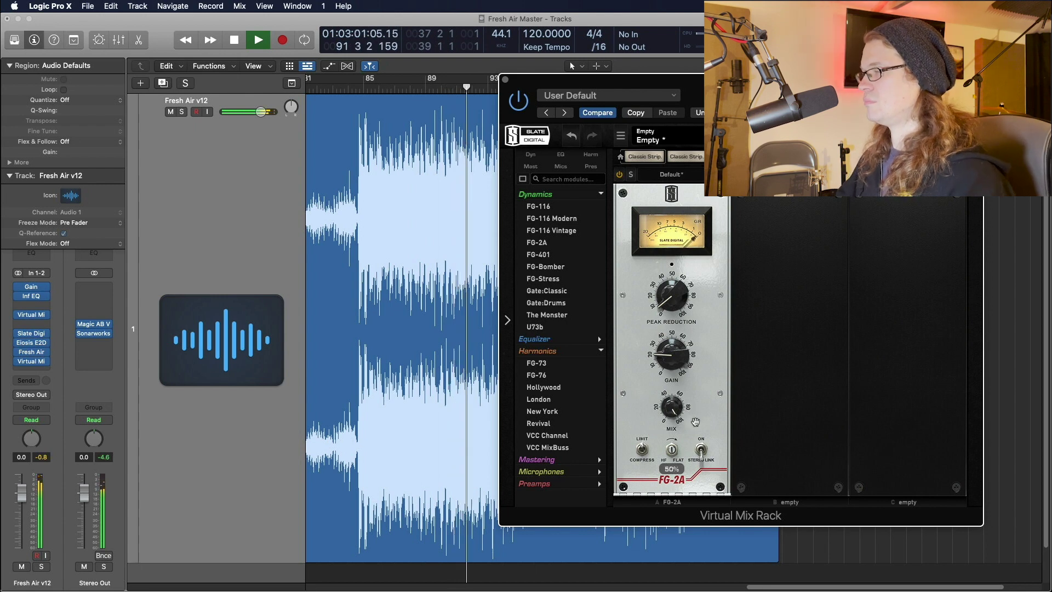
- Close the Virtual Mix Rack, fit the whole Fresh Air v12 region in the timeline during playback, and stop
key("space")
key("space")
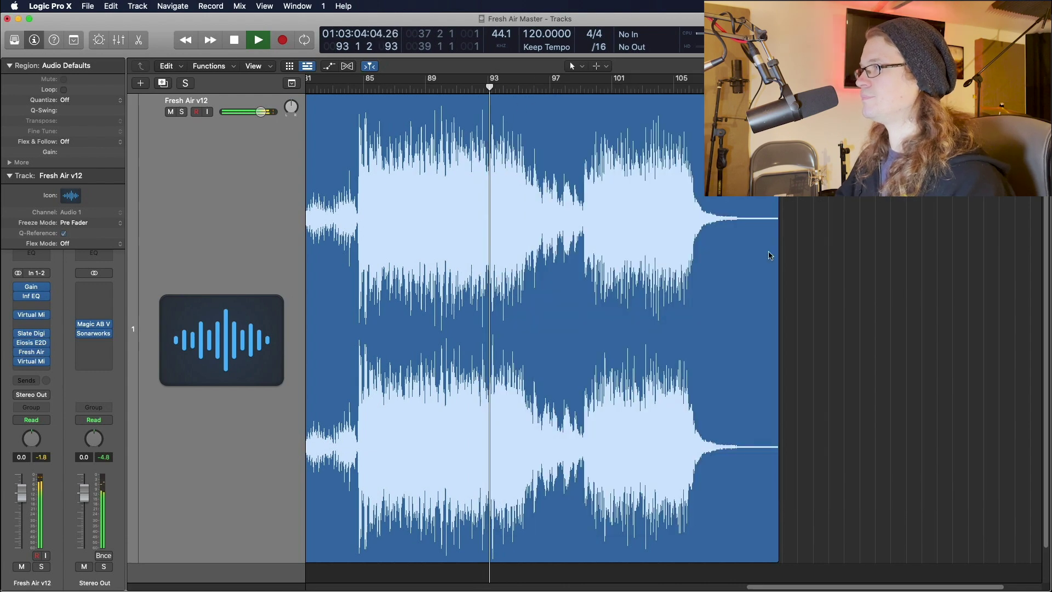
left_click(506, 81)
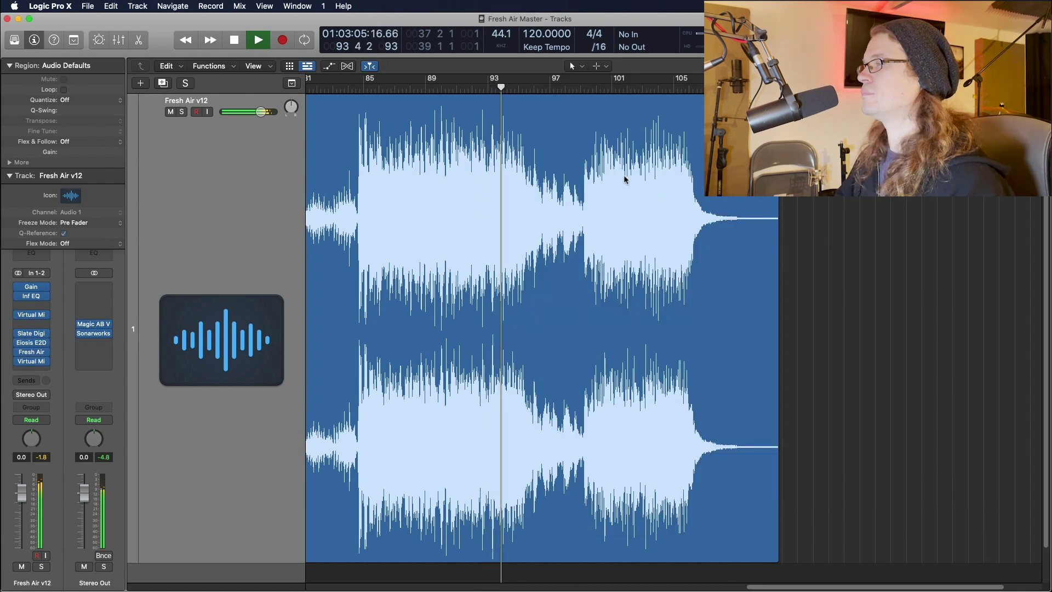
key("super+a")
key("z")
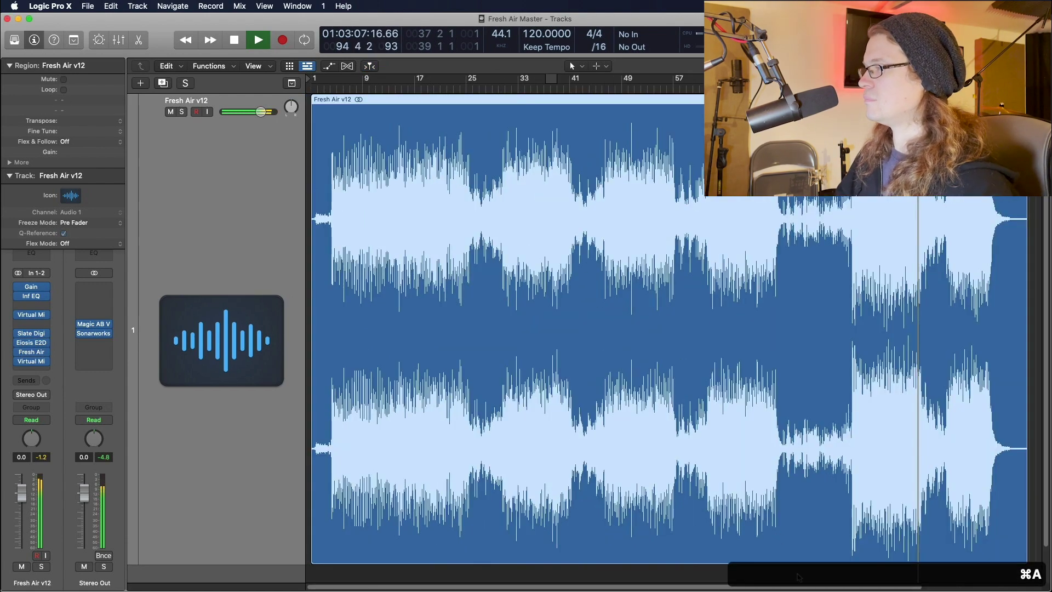
left_click(799, 577)
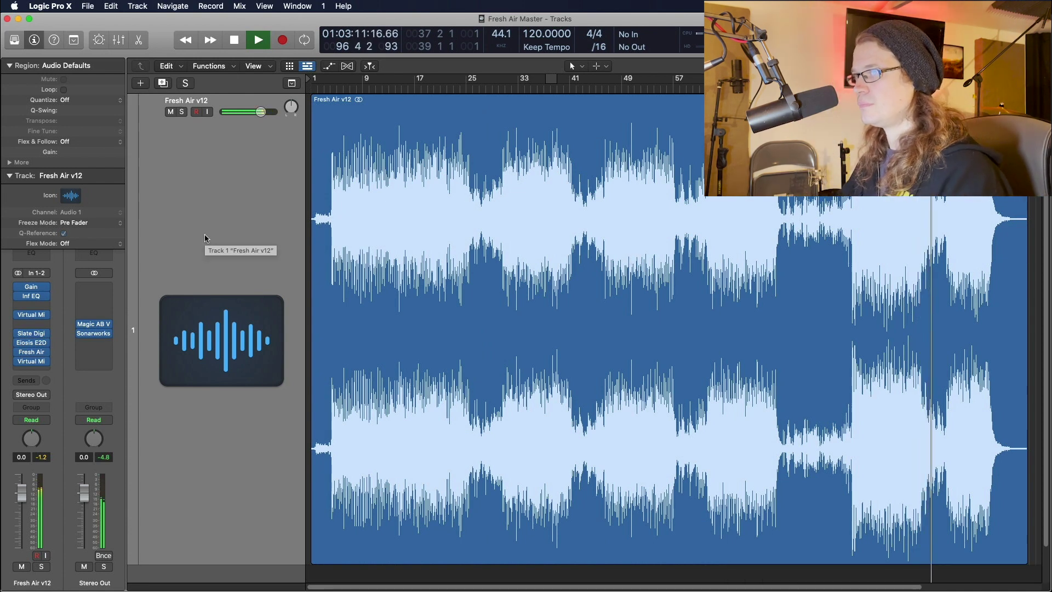
key("space")
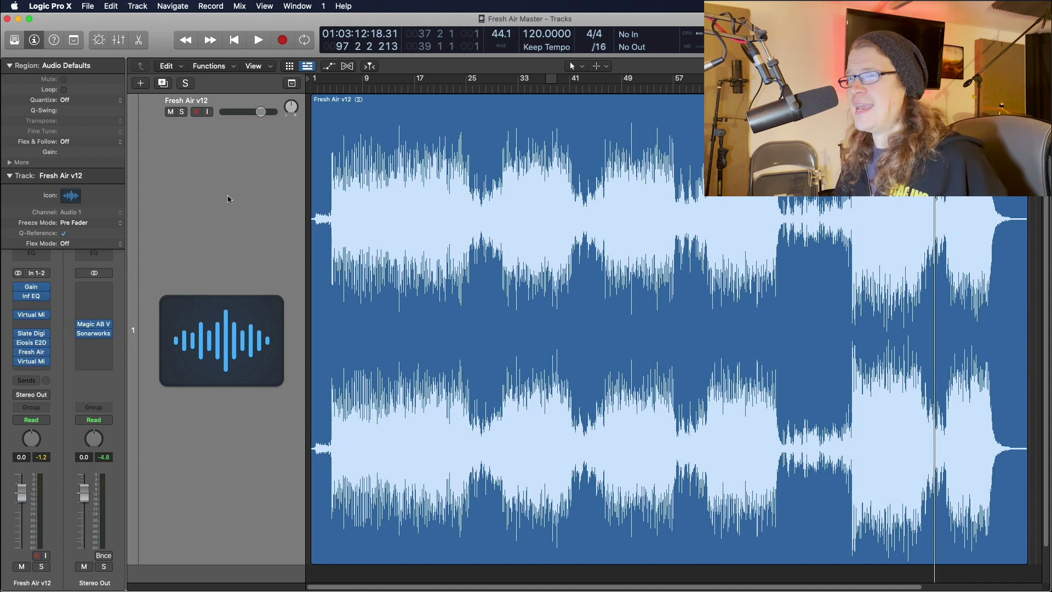
- Review the FG-2A rack, the Gain plug-in and Infinity EQ's high-frequency band around 3.37 kHz in turn
left_click(33, 364)
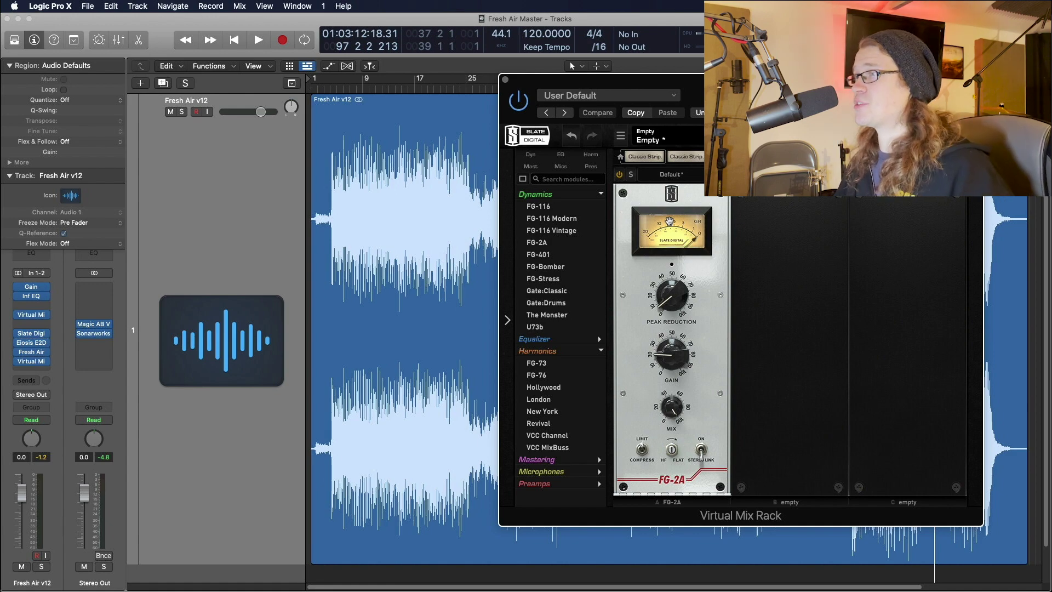
left_click(505, 79)
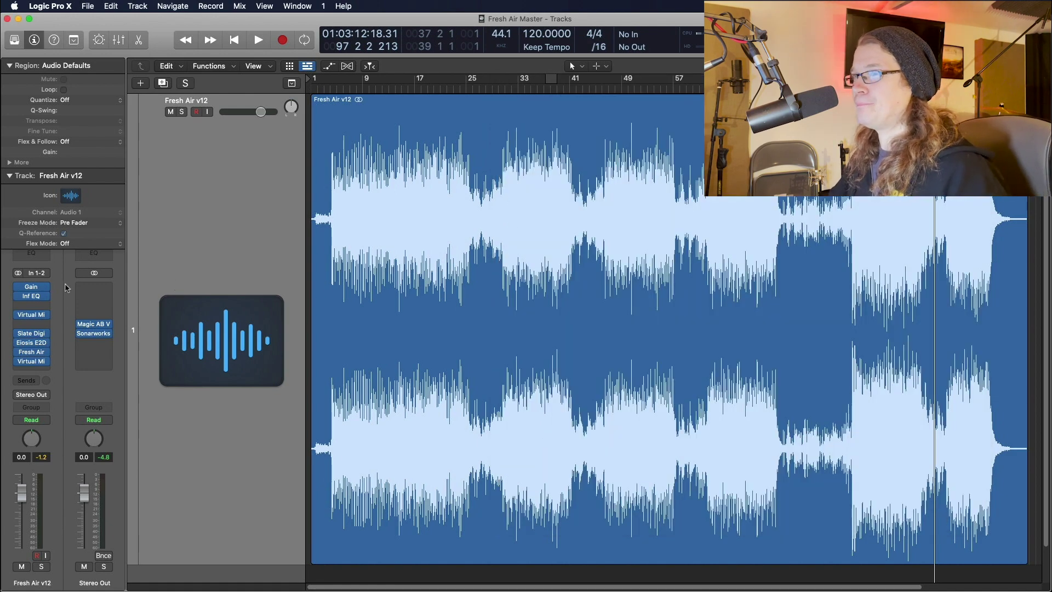
left_click(32, 288)
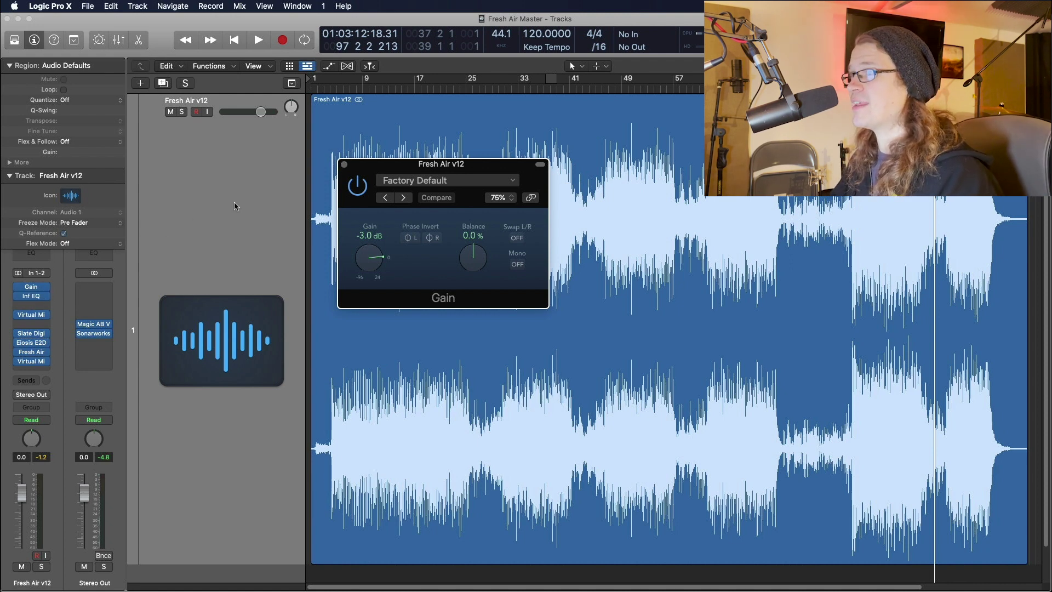
left_click(343, 164)
left_click(31, 297)
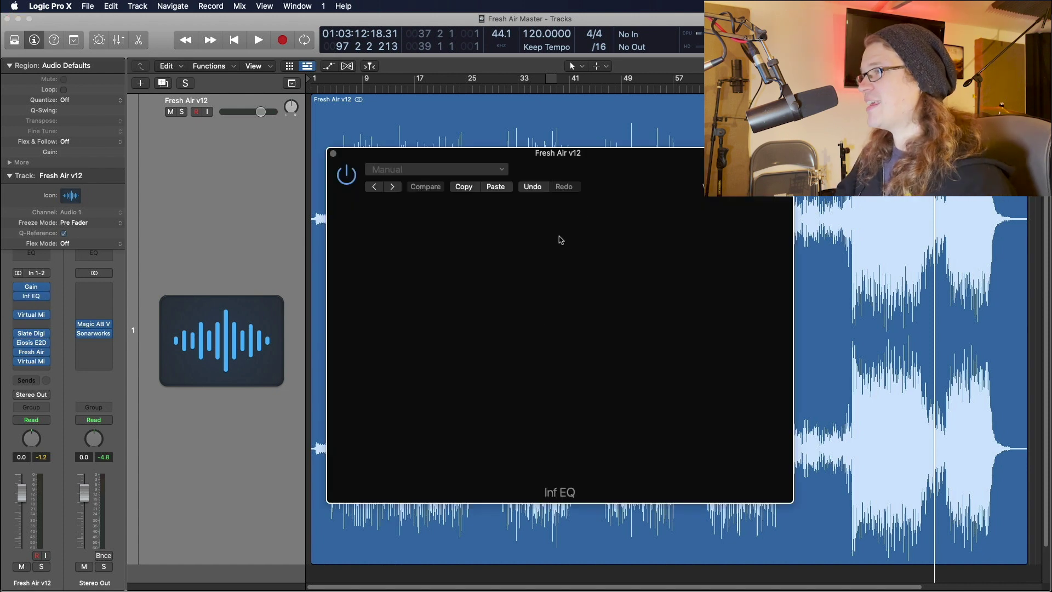
left_click(636, 295)
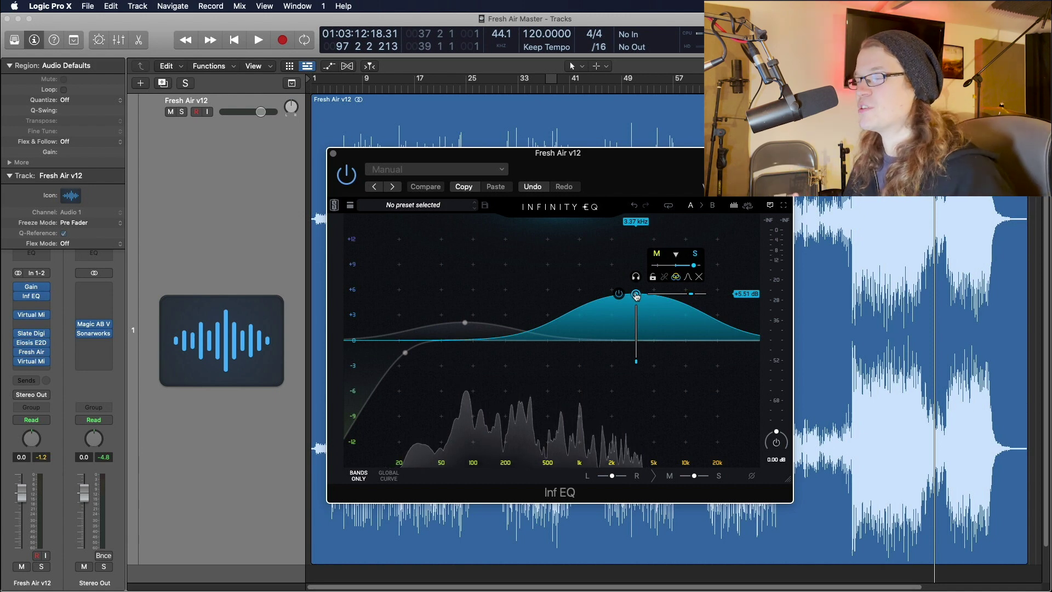
left_click(333, 155)
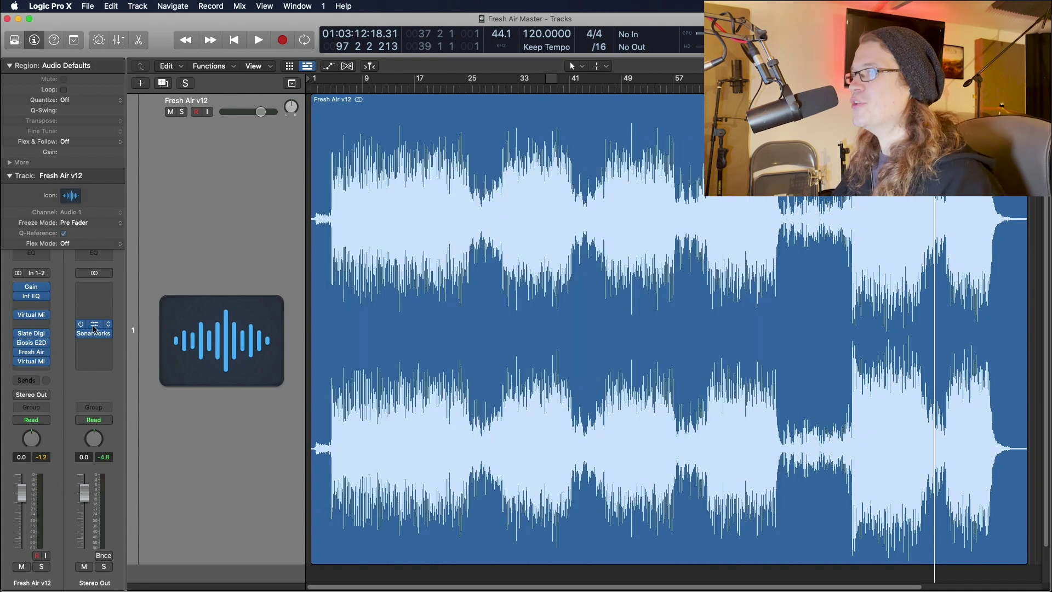
- Review the first Virtual Mix Rack's modules, the FG-X compressor and level settings, and the E2Deesser settings in turn
left_click(32, 315)
left_click_drag(685, 164, 668, 102)
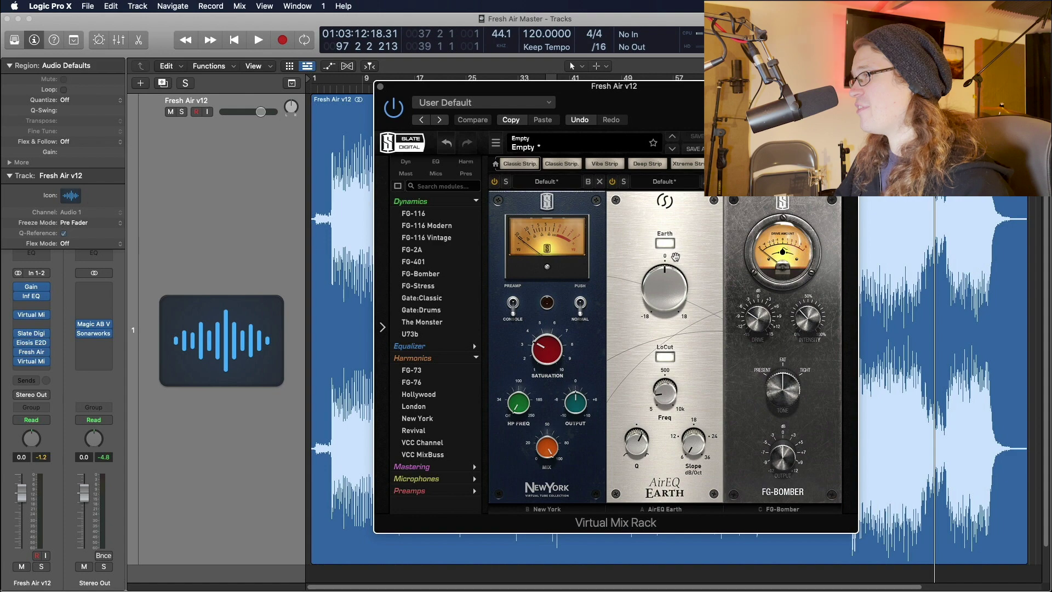
left_click(381, 87)
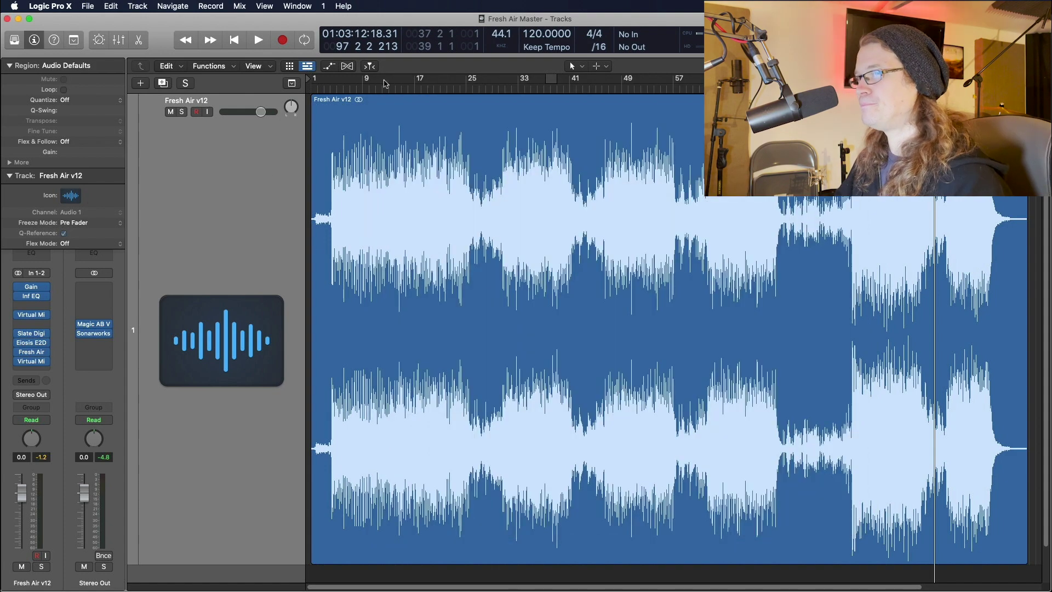
left_click(31, 333)
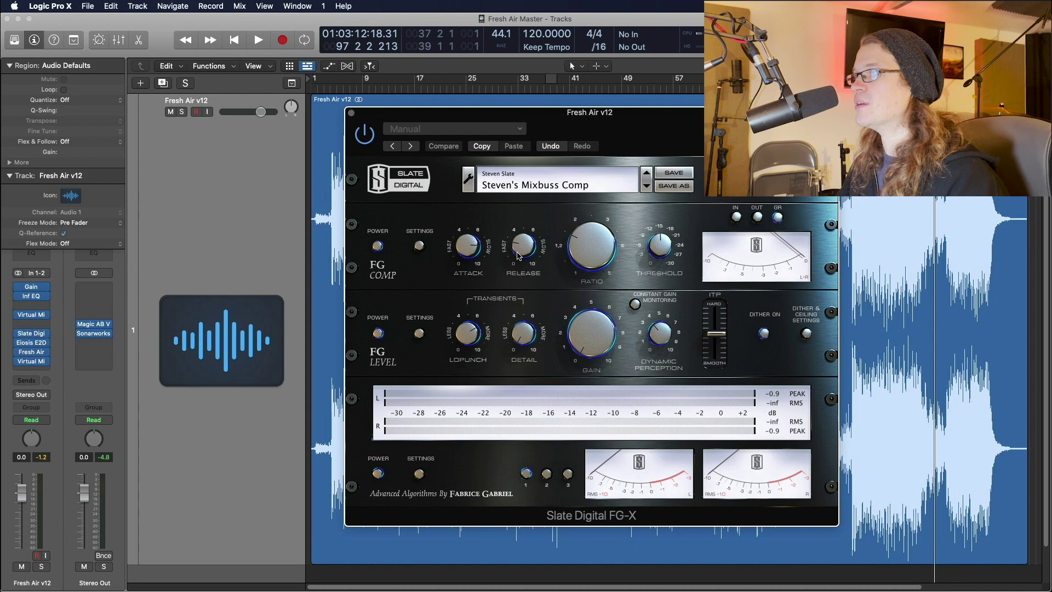
left_click(353, 114)
left_click(32, 345)
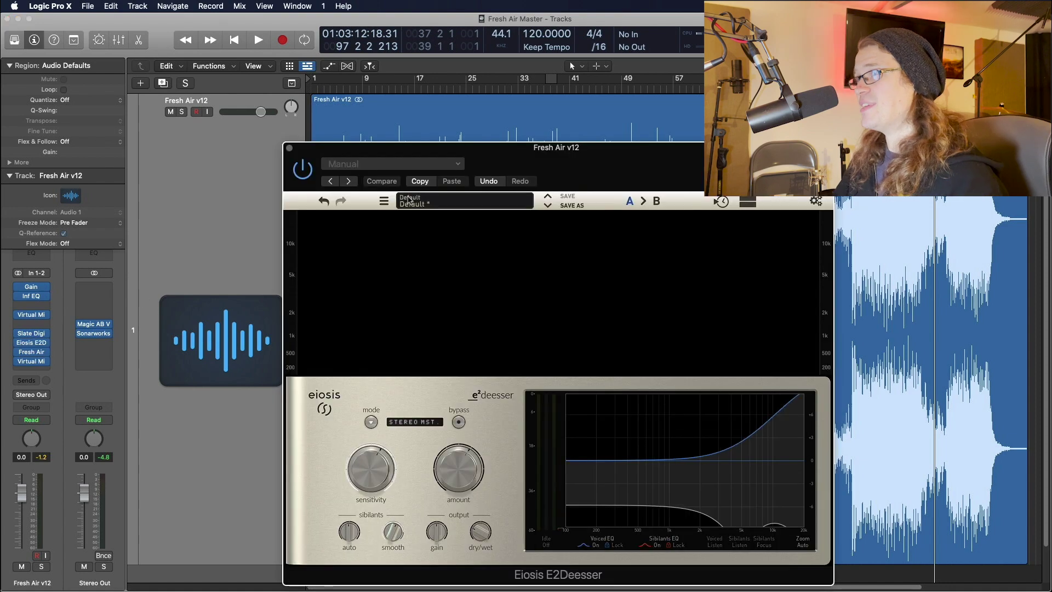
left_click(290, 149)
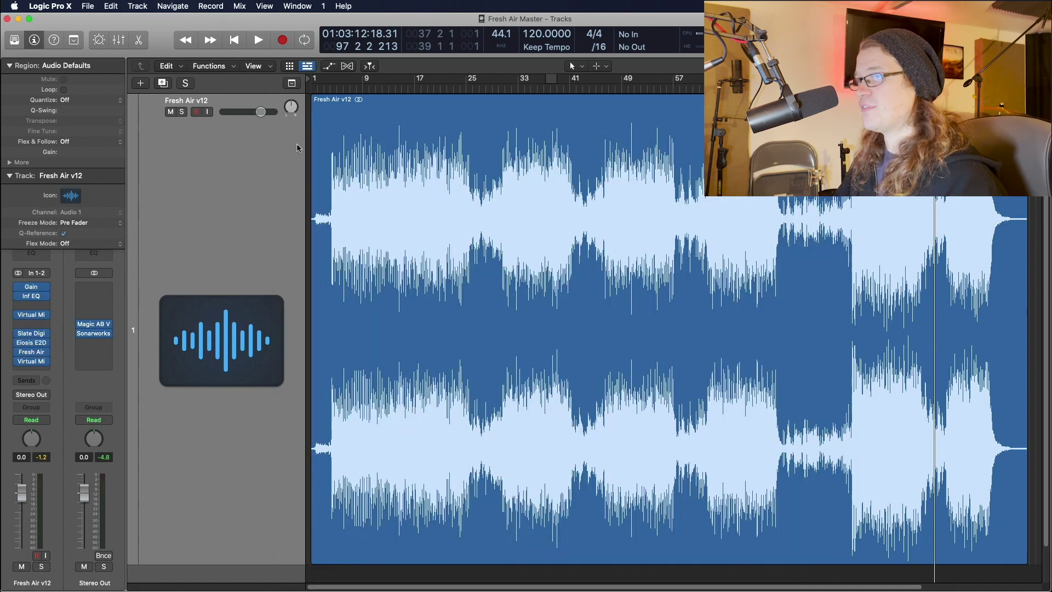
- Review Fresh Air's Mid Air and high-sparkle settings and the FG-2A controls in the second Virtual Mix Rack
left_click(31, 352)
left_click_drag(560, 173, 580, 112)
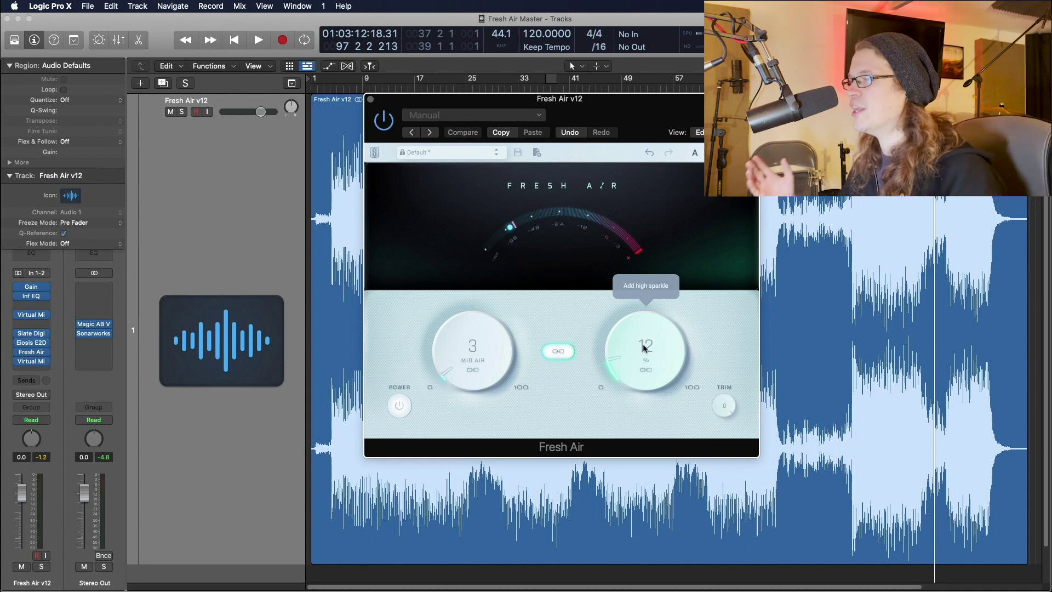
left_click(370, 99)
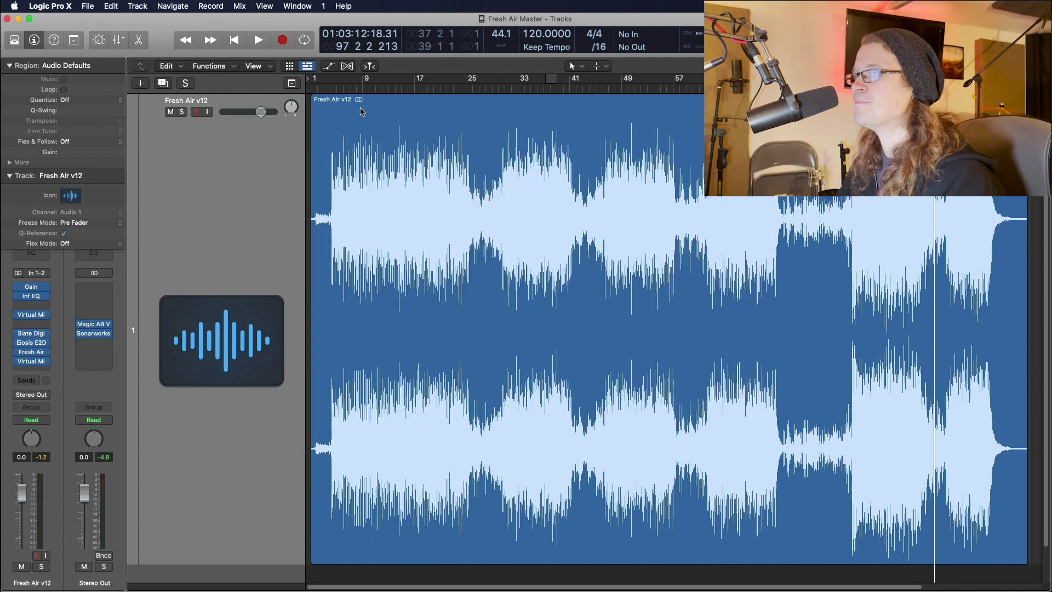
left_click(31, 361)
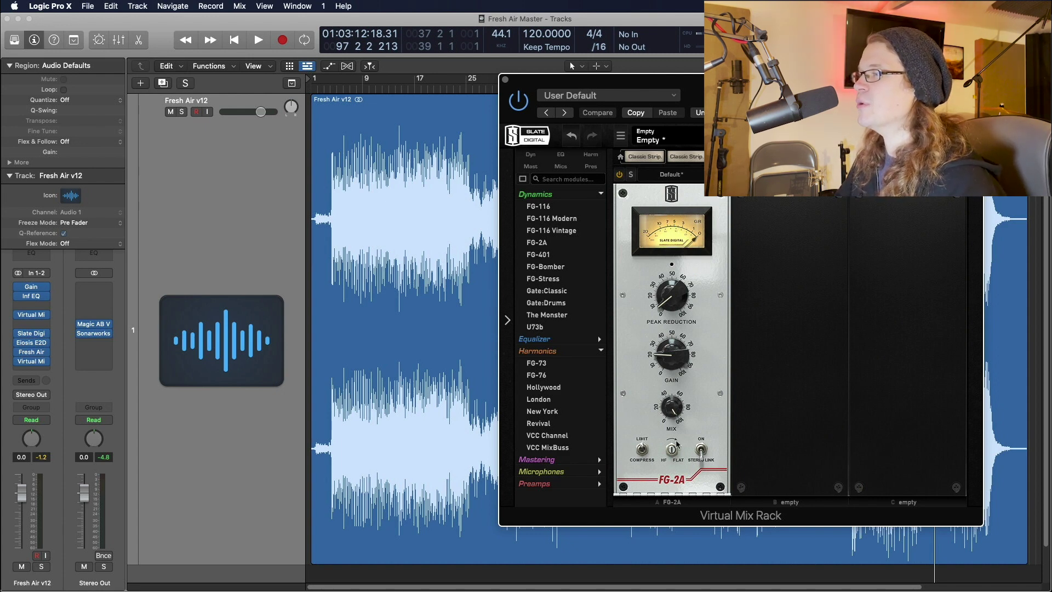
mouse_move(672, 449)
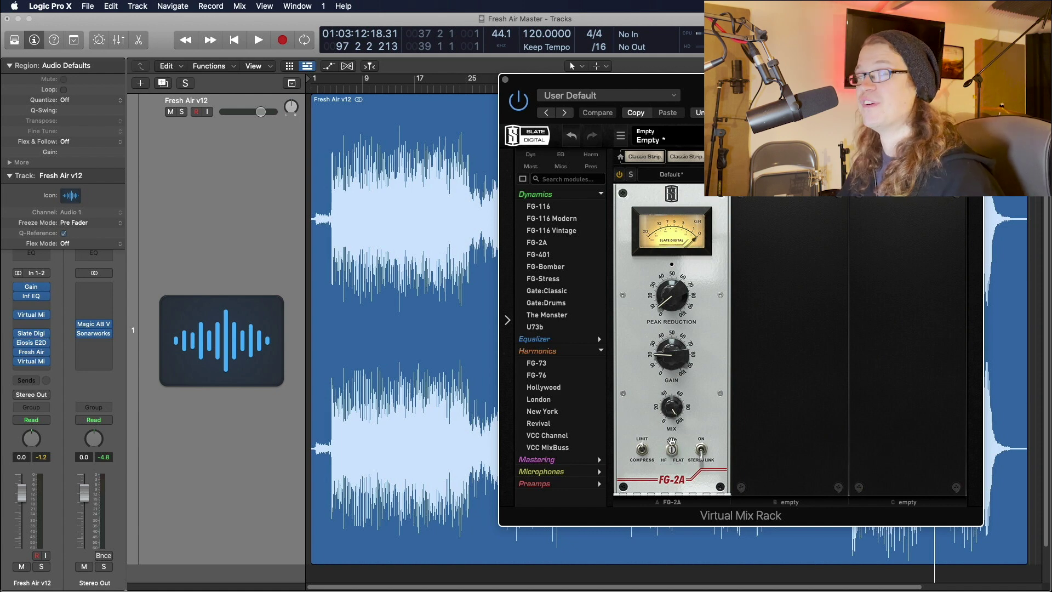
- Close the FG-2A rack and play Fresh Air v12 from bar 19, comparing its plug-in chain bypassed against re-enabled, and stop playback
left_click(506, 79)
key("space")
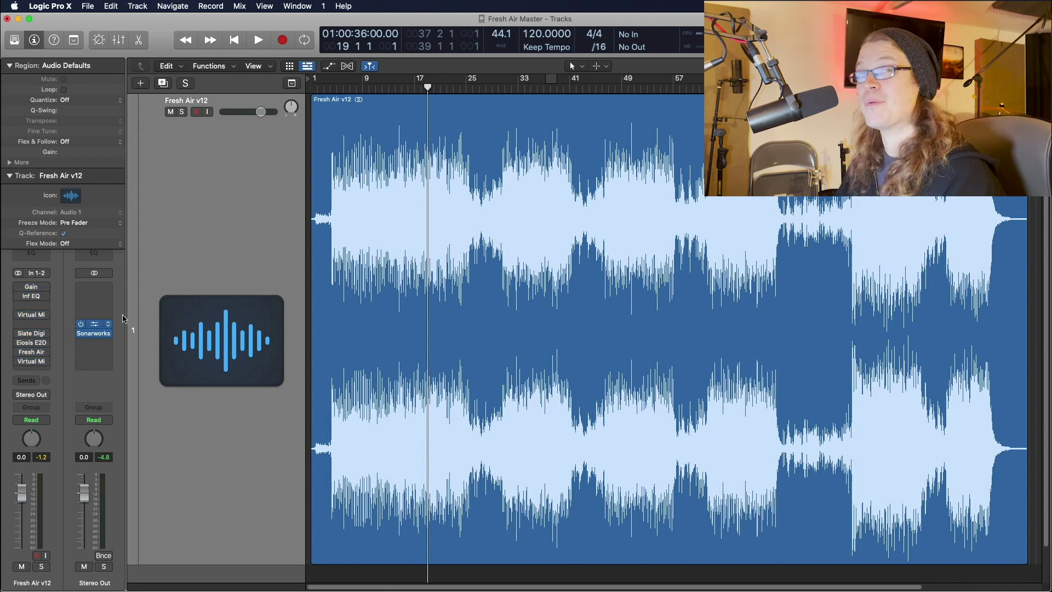
key("space")
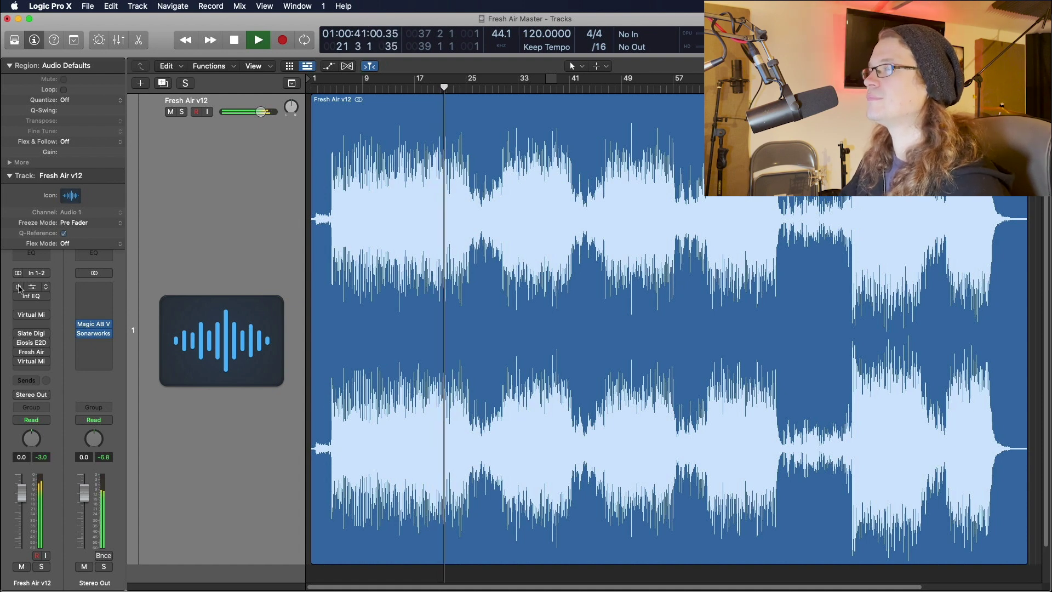
left_click(19, 287)
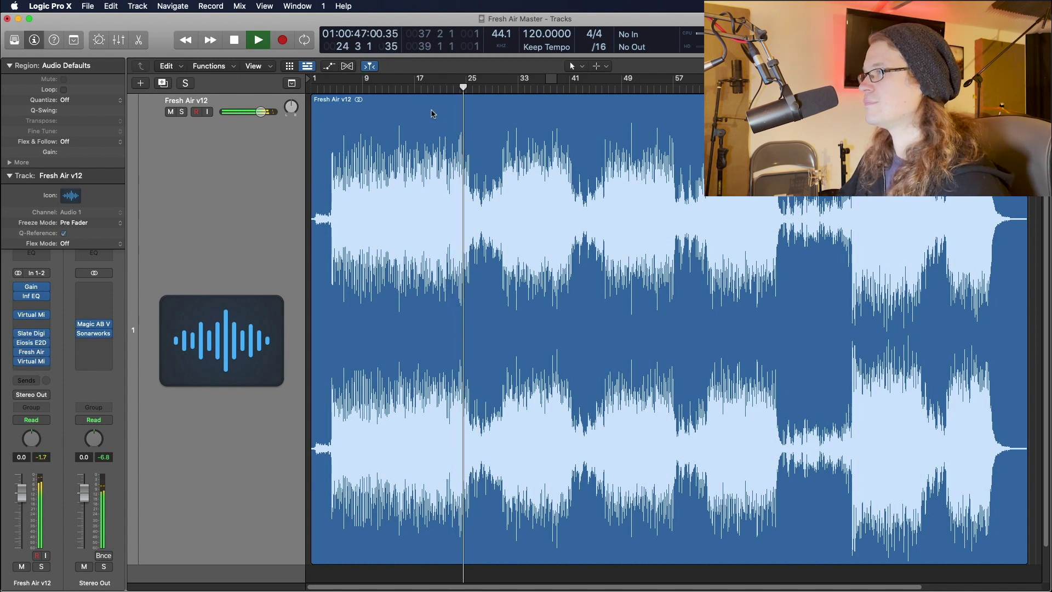
key("space")
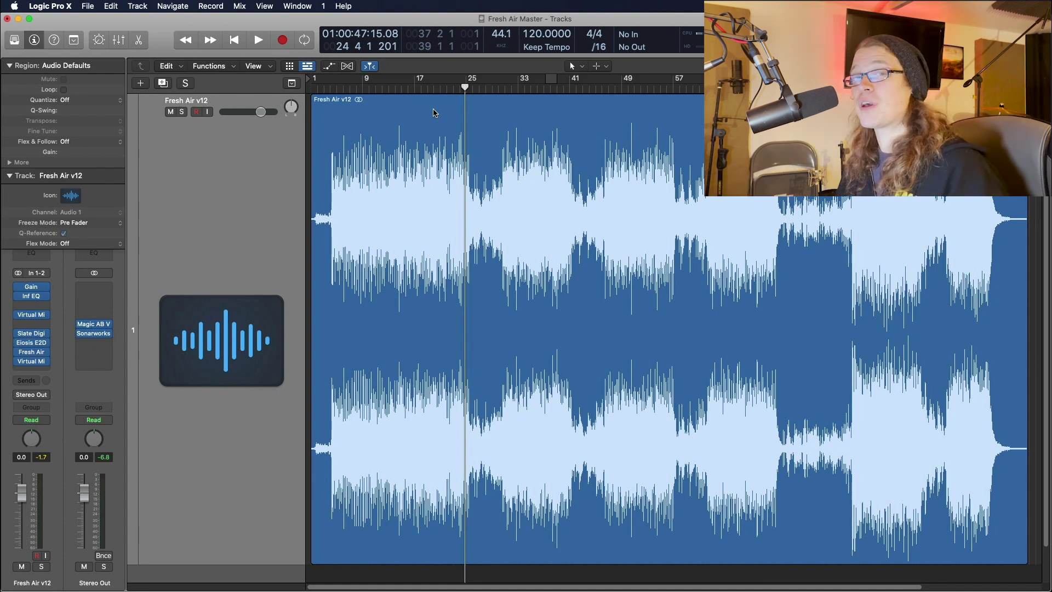
- Review the New York, AirEQ Earth and FG-Bomber modules in the first Virtual Mix Rack and close its window
left_click(29, 315)
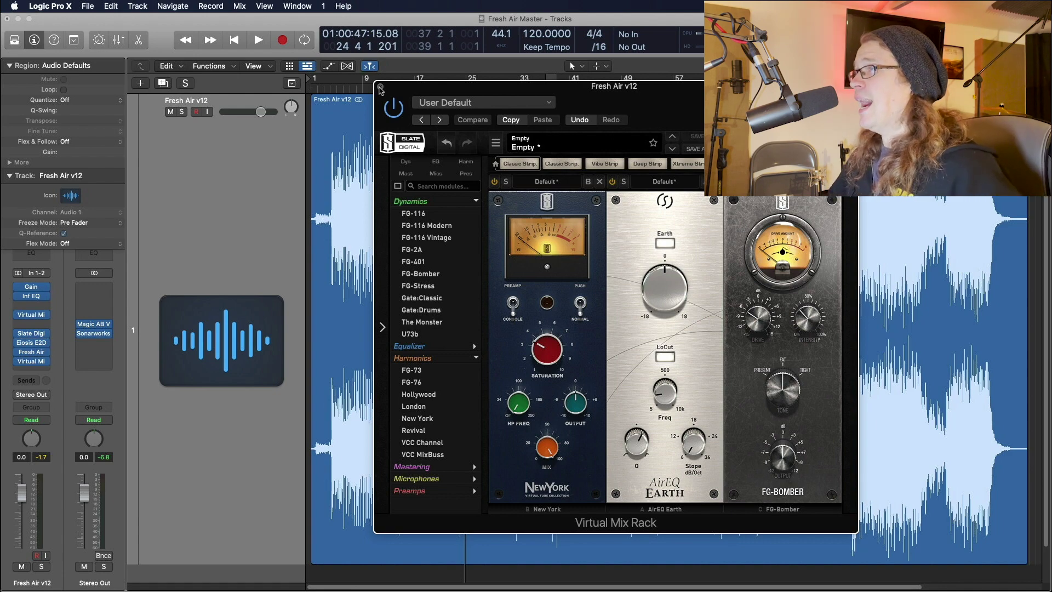
left_click(381, 88)
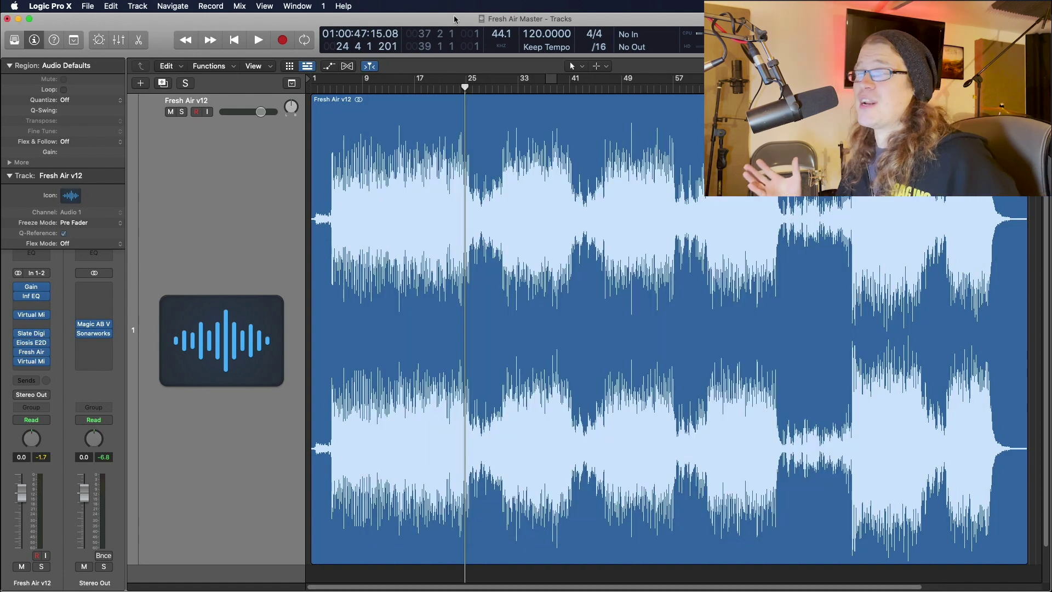